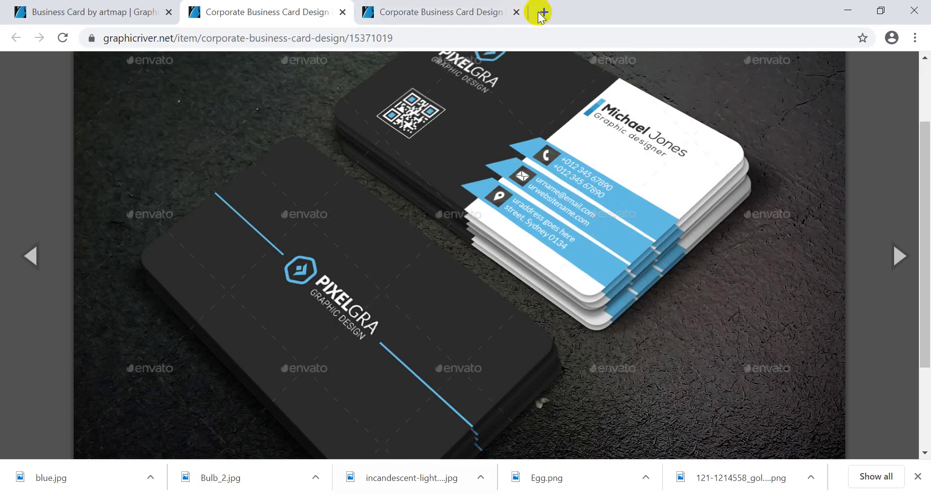
Open a blank new tab in Google Chrome
click(542, 14)
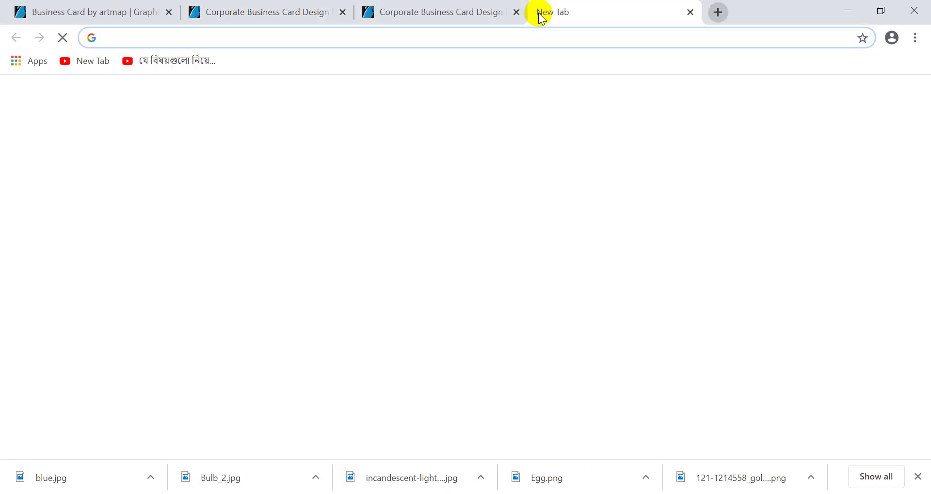
Search for 'business card design' and show only the Image results
text(busin)
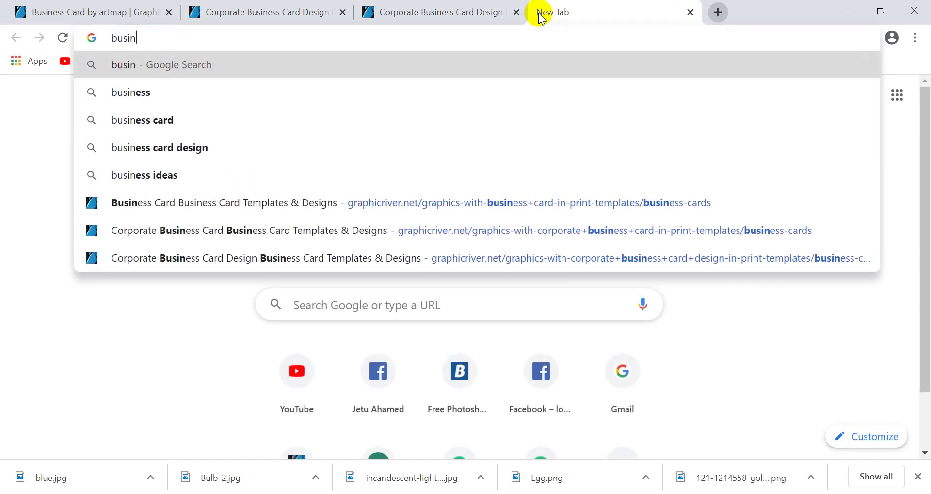
key(Down)
key(Down)
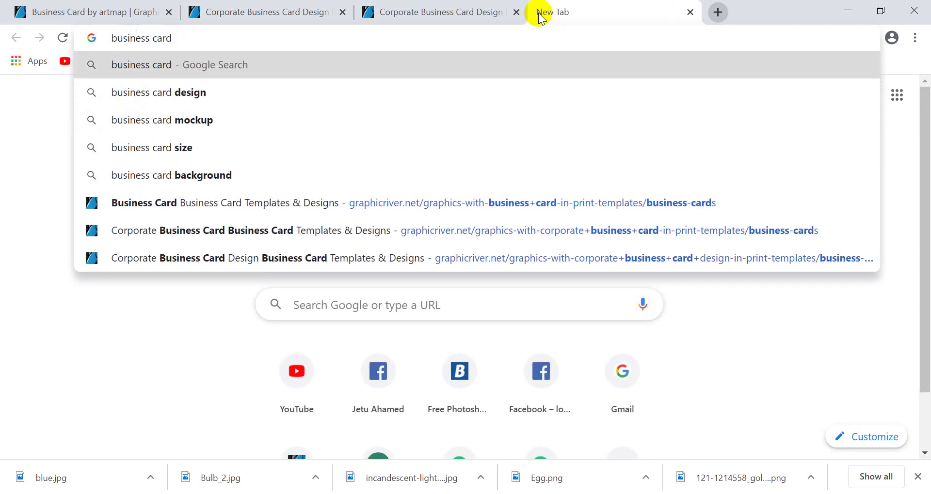
key(Down)
key(Return)
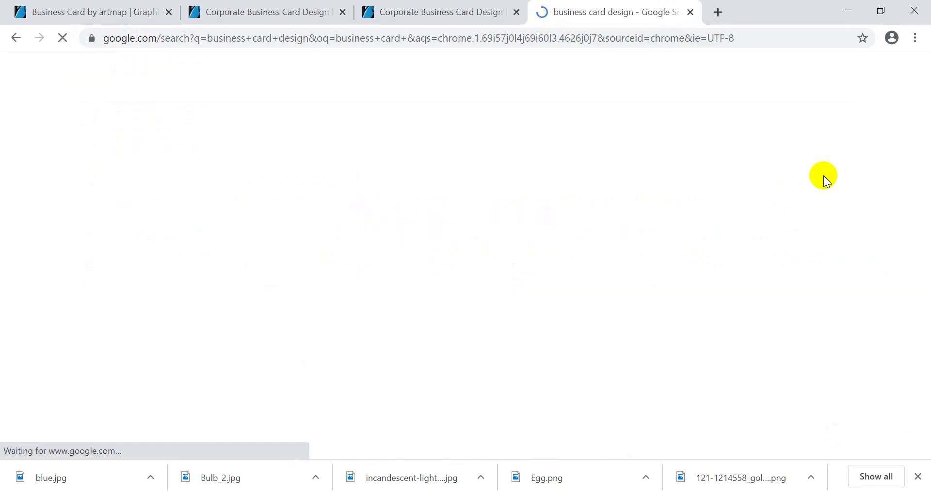
click(222, 132)
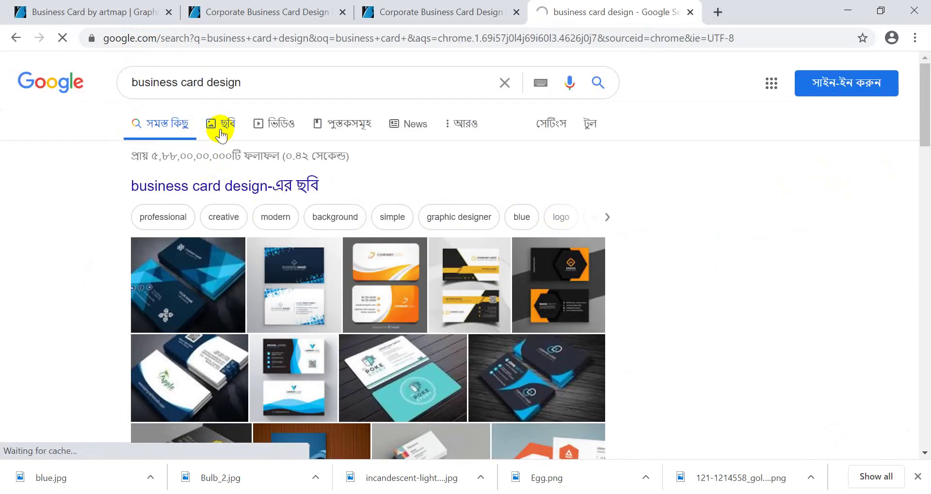
Browse the image results and preview the black and orange visiting card
scroll(410, 234, down, 7)
scroll(409, 235, down, 5)
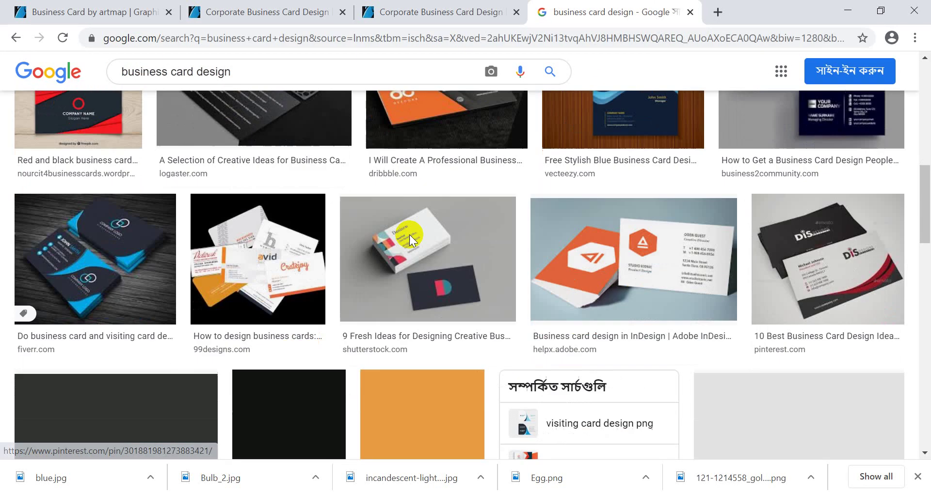
scroll(409, 234, down, 3)
scroll(376, 243, up, 4)
scroll(376, 242, up, 4)
scroll(392, 259, up, 4)
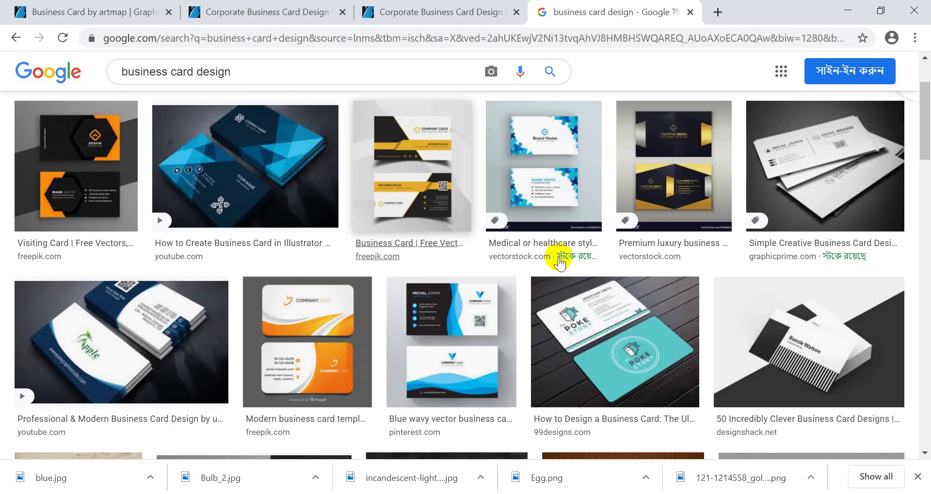
scroll(339, 187, up, 2)
click(71, 247)
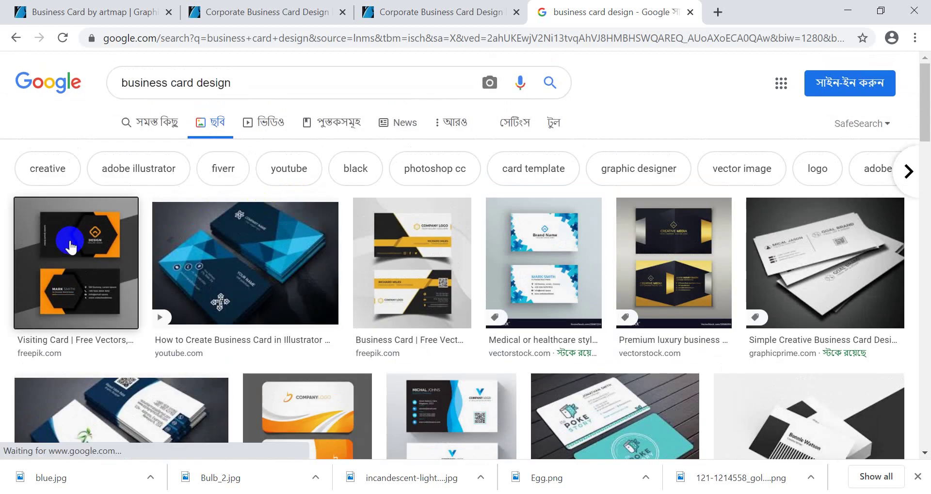
Preview the Adobe InDesign business card and the yellow civil engineer card
scroll(239, 263, down, 3)
scroll(748, 239, down, 4)
scroll(510, 235, down, 5)
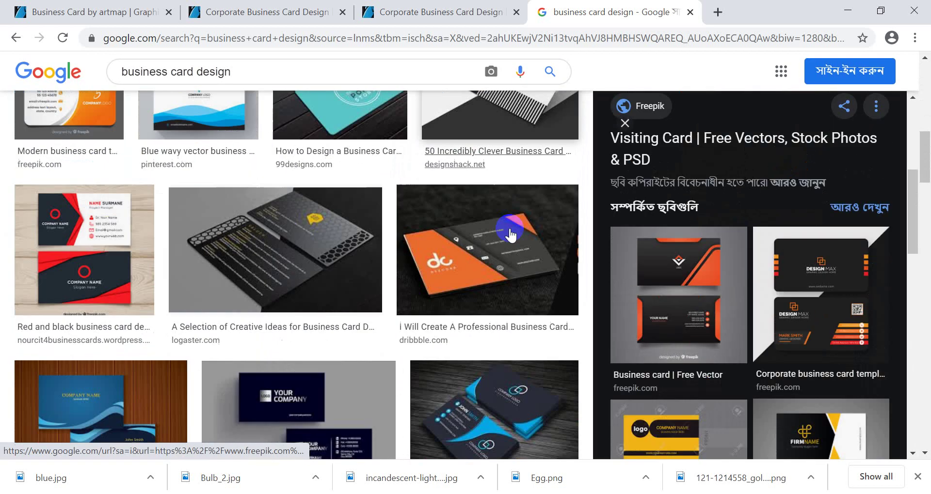
scroll(724, 278, down, 3)
scroll(519, 224, down, 3)
scroll(403, 274, down, 3)
click(392, 275)
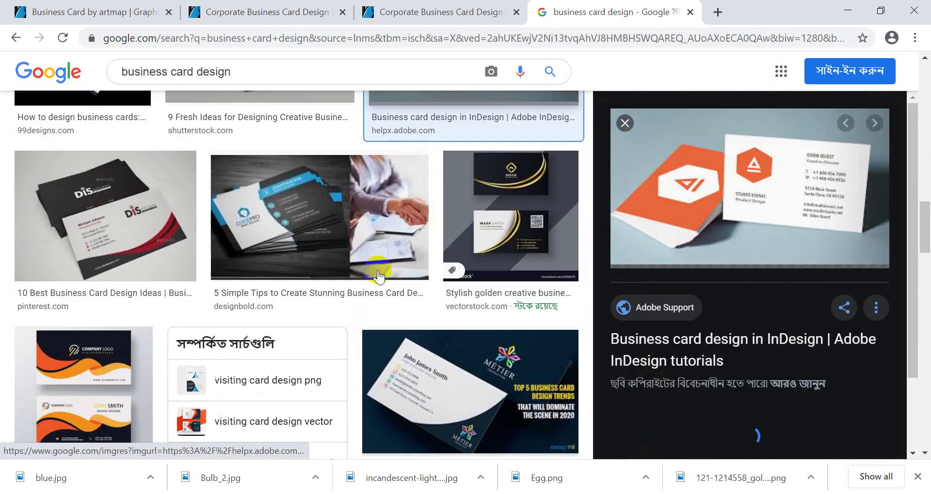
scroll(378, 276, down, 5)
click(483, 305)
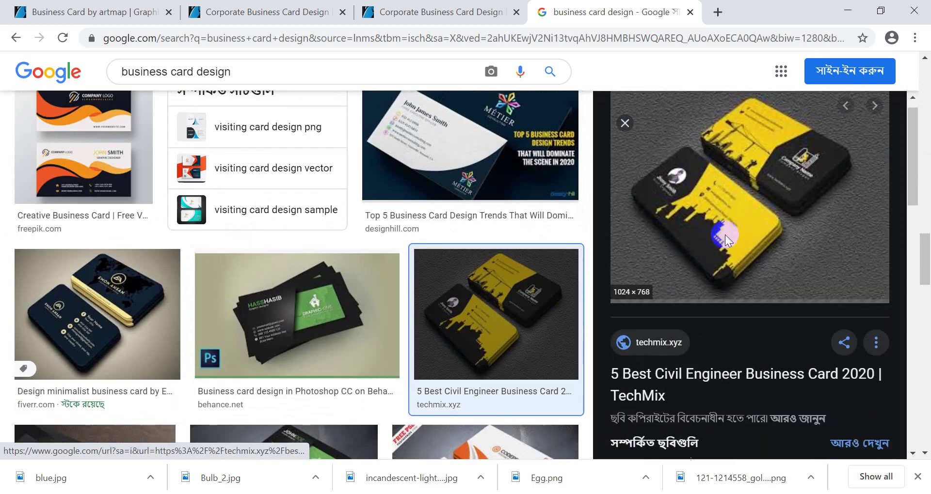
Preview the green and orange Behance design, then the blue and yellow CORAS card
scroll(725, 234, down, 6)
scroll(351, 237, down, 3)
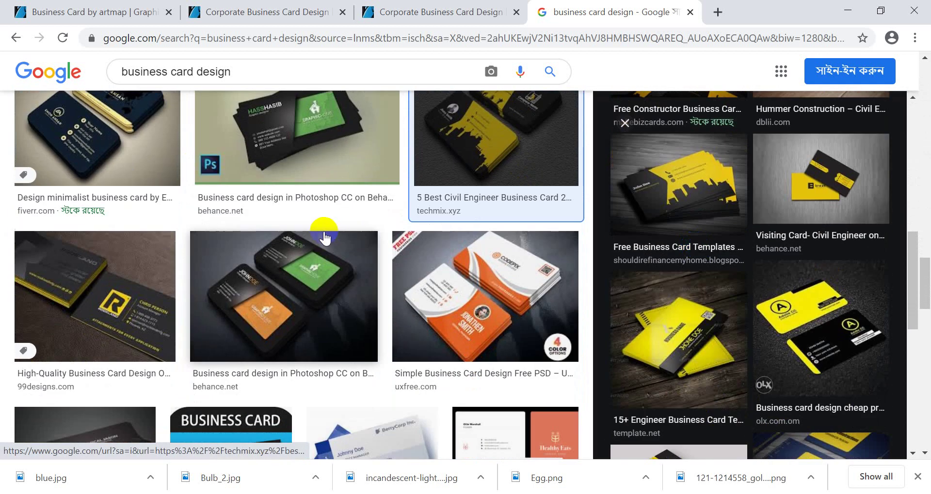
scroll(325, 238, down, 2)
click(311, 234)
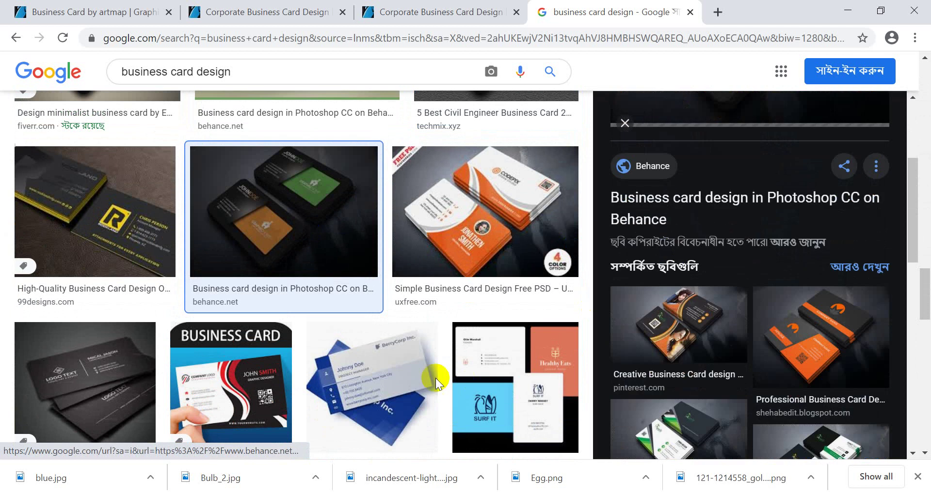
scroll(436, 378, down, 5)
scroll(691, 349, down, 5)
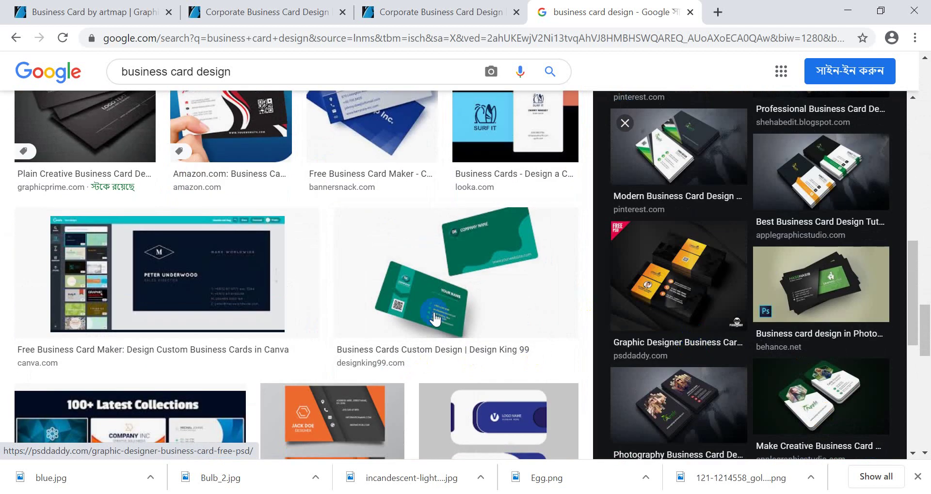
scroll(436, 319, down, 4)
scroll(436, 319, down, 5)
scroll(233, 291, down, 5)
scroll(445, 301, down, 2)
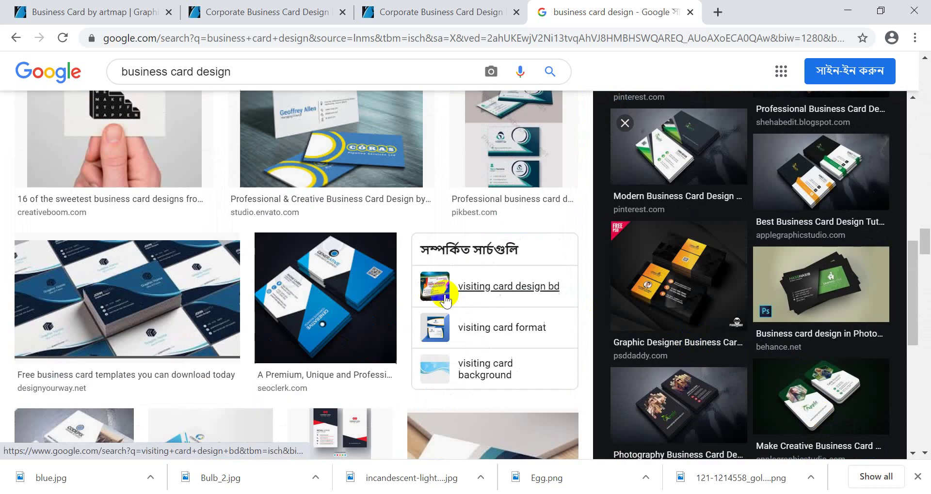
scroll(276, 311, up, 2)
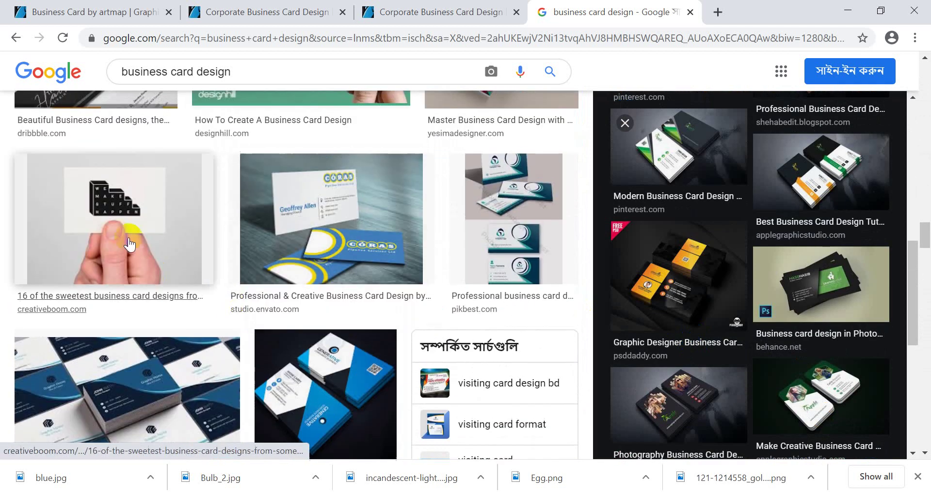
click(383, 228)
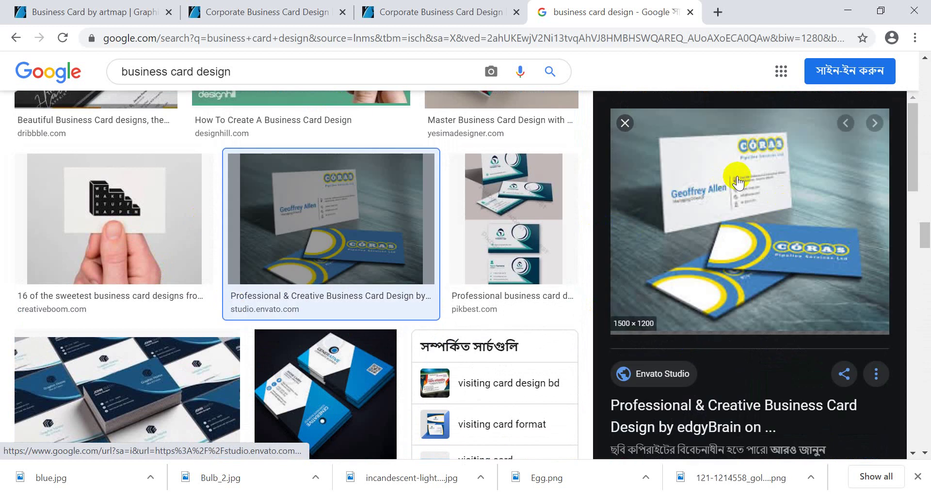
Glance at the course outline document and come back to the image results
scroll(439, 208, down, 5)
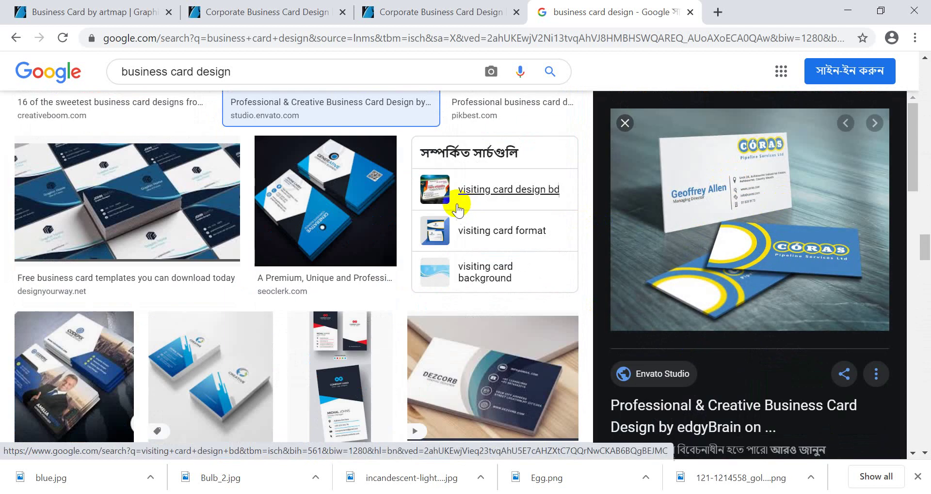
scroll(457, 187, down, 2)
key(alt+Tab)
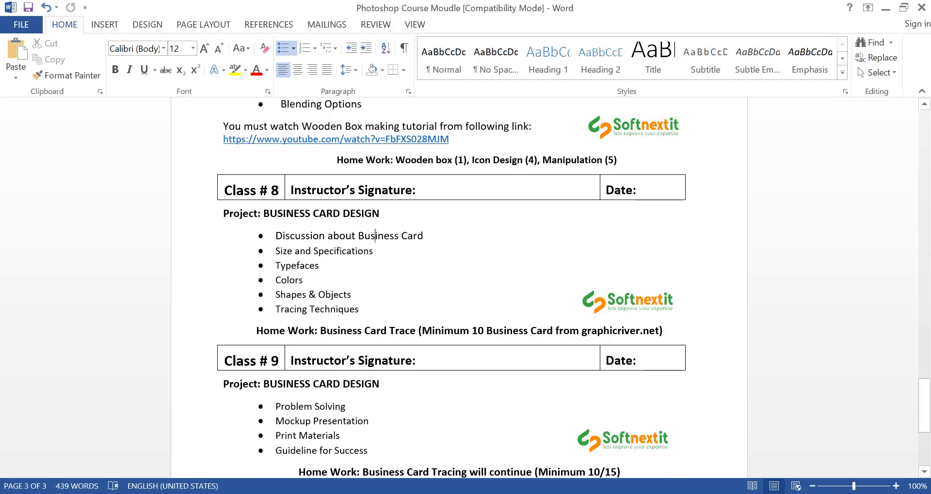
key(alt+Tab)
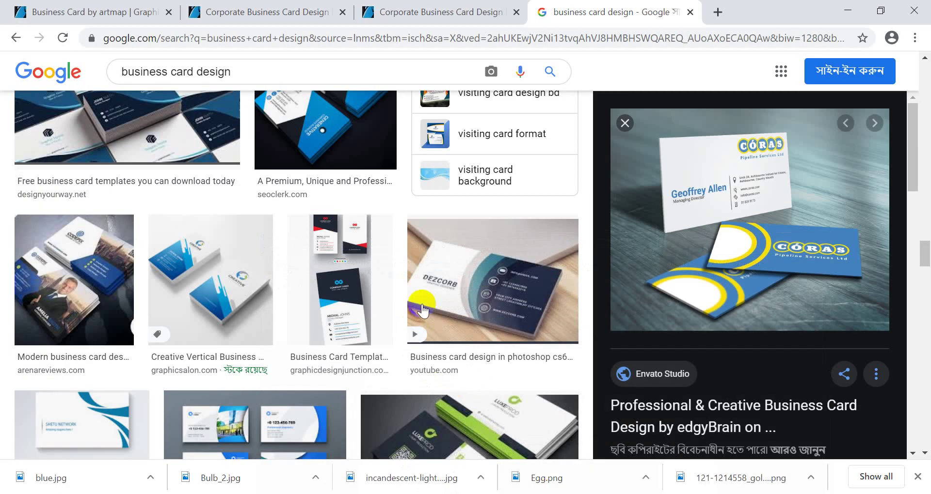
Preview the blue premium card and the vertical navy and red card templates
scroll(412, 271, up, 2)
click(379, 259)
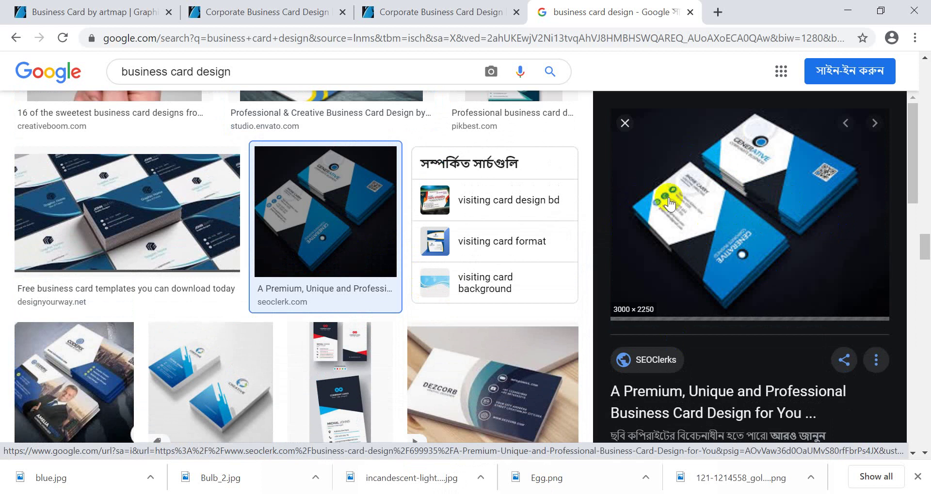
click(302, 407)
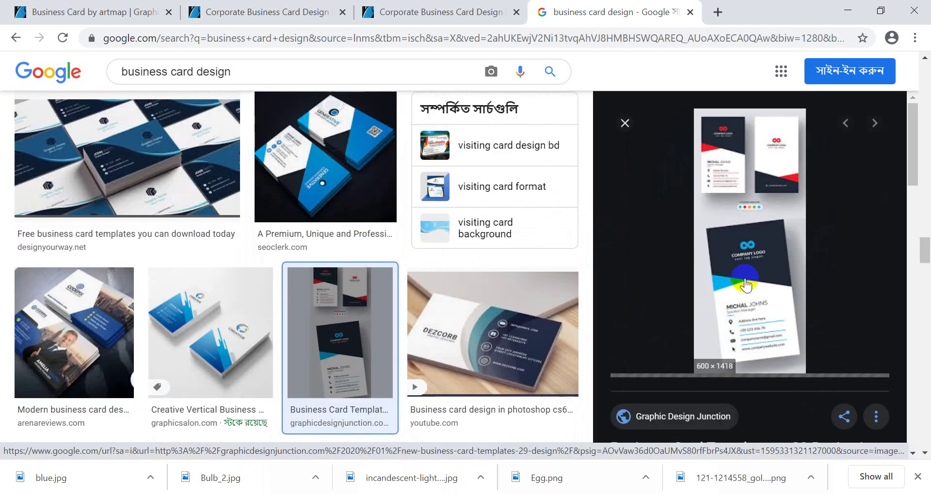
scroll(354, 228, down, 4)
scroll(244, 237, down, 3)
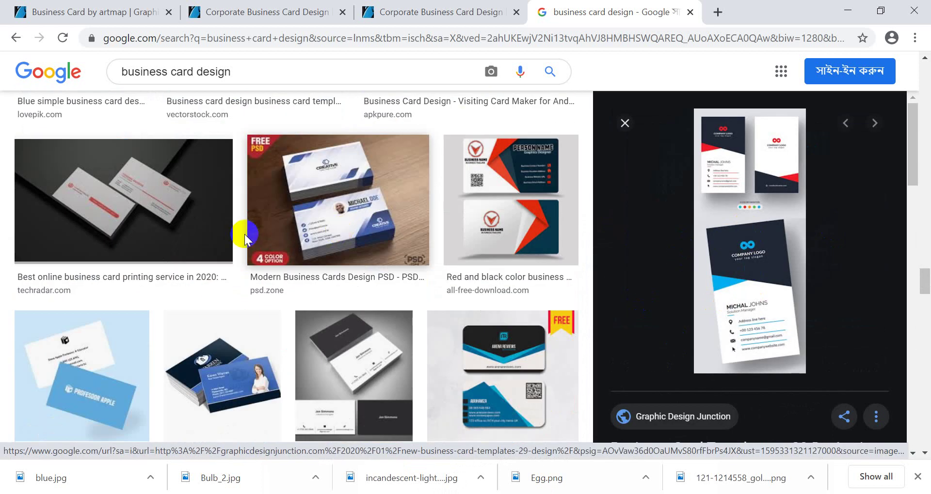
scroll(245, 238, down, 5)
scroll(287, 210, down, 1)
Preview the Fiverr minimalist business card design and scroll through the related results
click(286, 211)
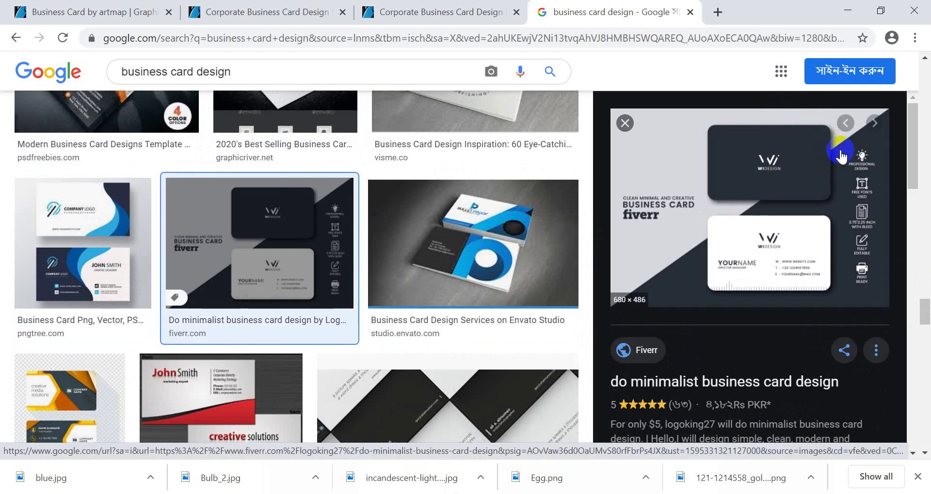
scroll(270, 259, down, 3)
scroll(237, 272, down, 2)
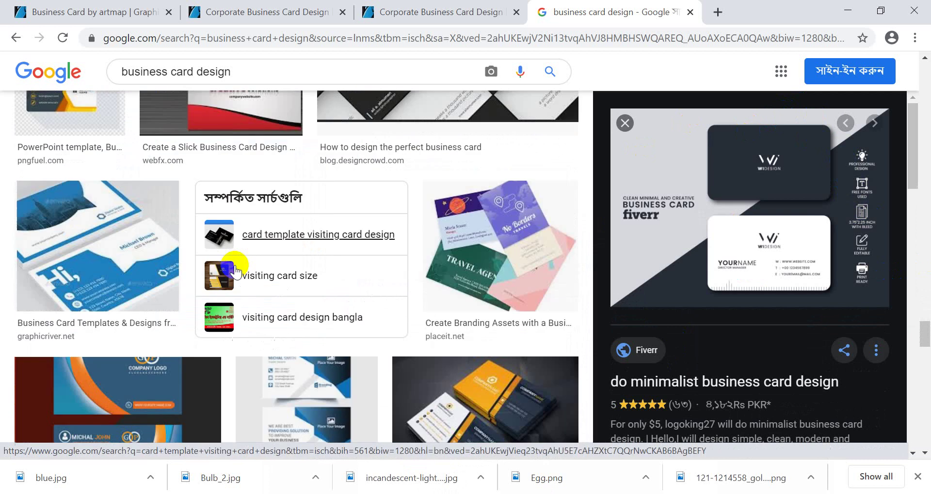
scroll(232, 266, down, 3)
scroll(239, 270, down, 4)
scroll(266, 276, down, 5)
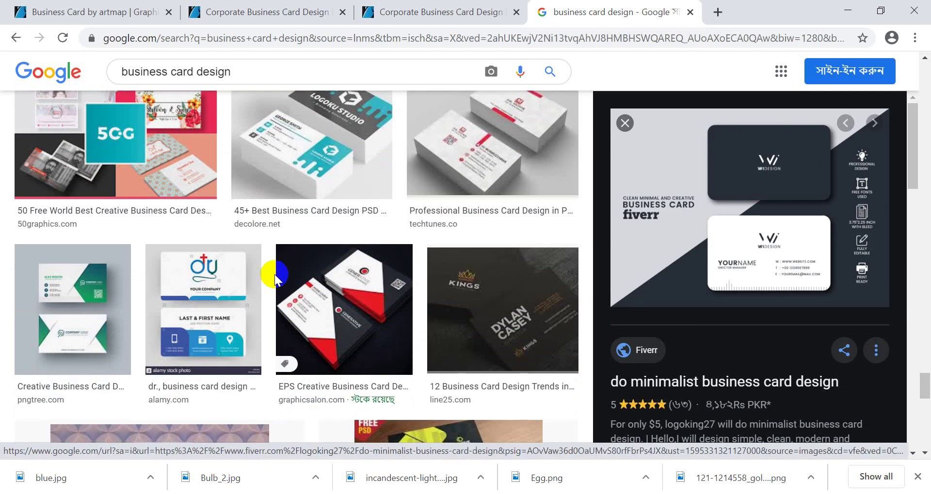
scroll(271, 276, down, 4)
scroll(190, 298, down, 3)
scroll(194, 299, down, 4)
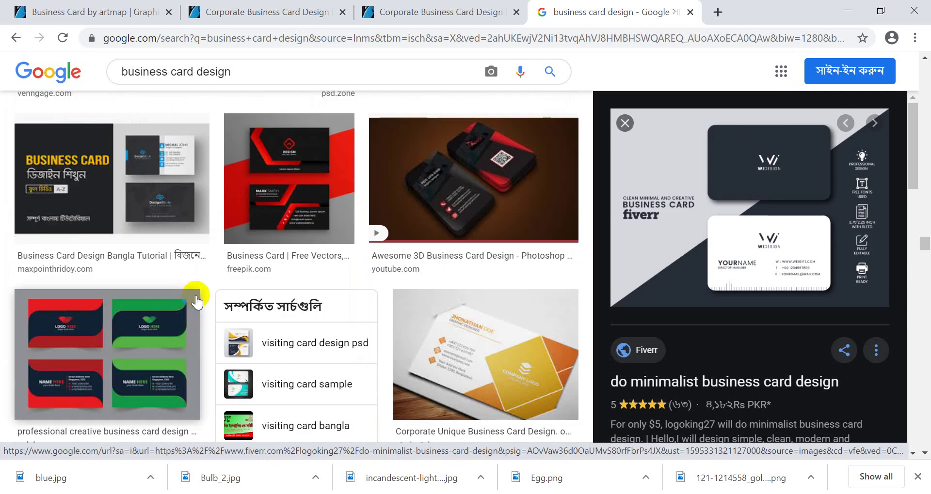
scroll(451, 303, down, 6)
scroll(436, 293, up, 10)
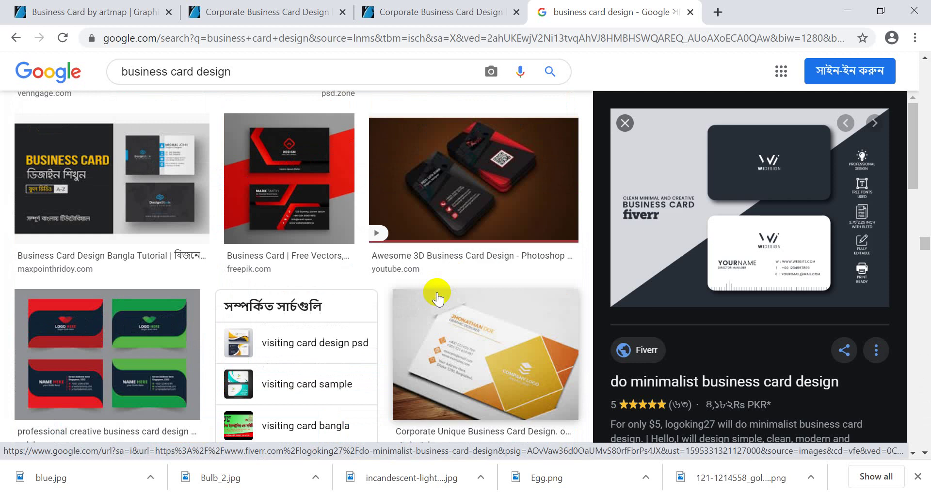
scroll(441, 286, down, 5)
scroll(443, 286, down, 5)
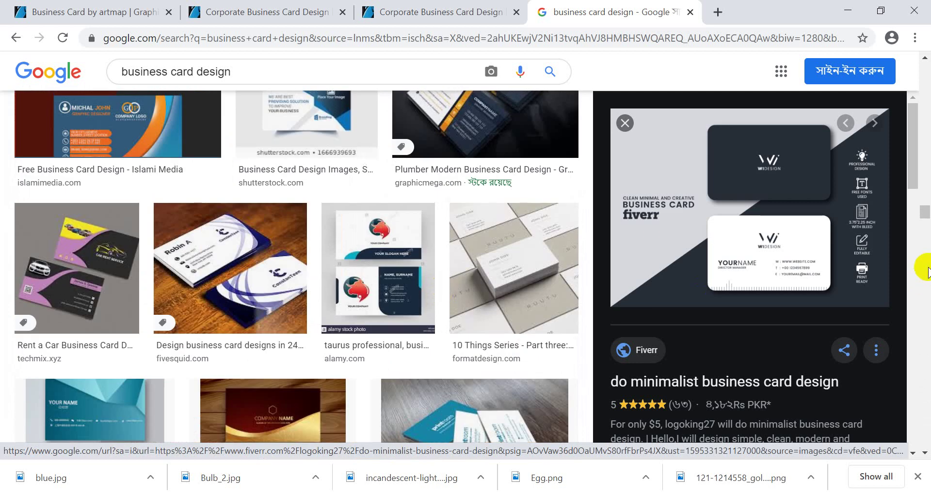
Bring up the context menu on the Fiverr preview image
scroll(374, 218, up, 5)
scroll(370, 208, up, 1)
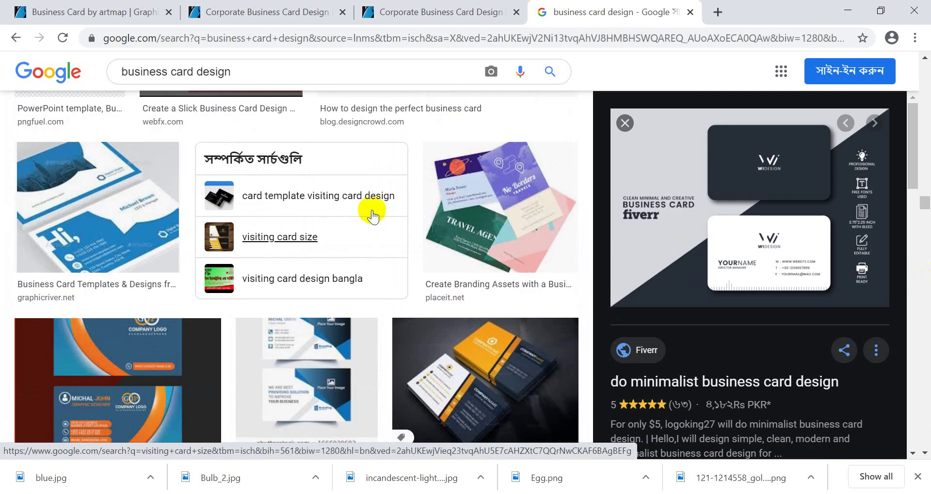
scroll(360, 198, up, 6)
mouse_move(925, 193)
mouse_down()
mouse_move(918, 202)
mouse_move(923, 154)
mouse_up()
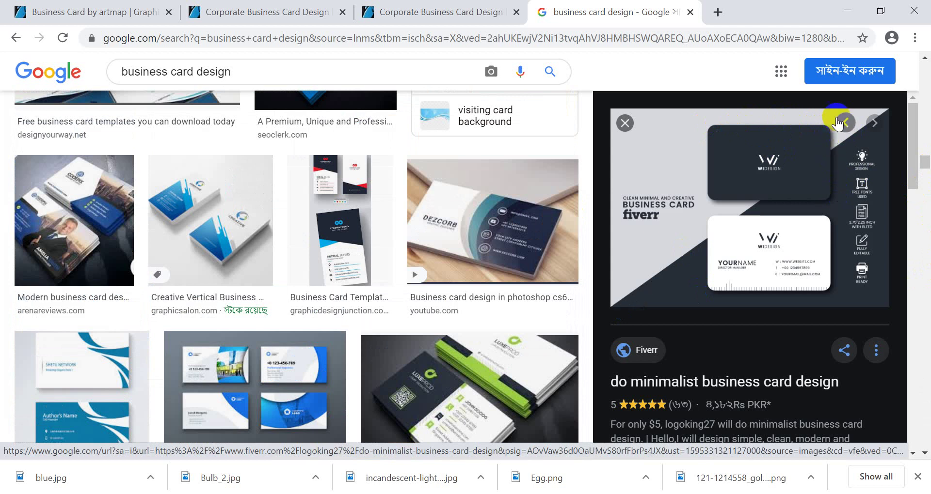
right_click(722, 138)
Open the Fiverr result in a new tab, then close that tab
click(756, 146)
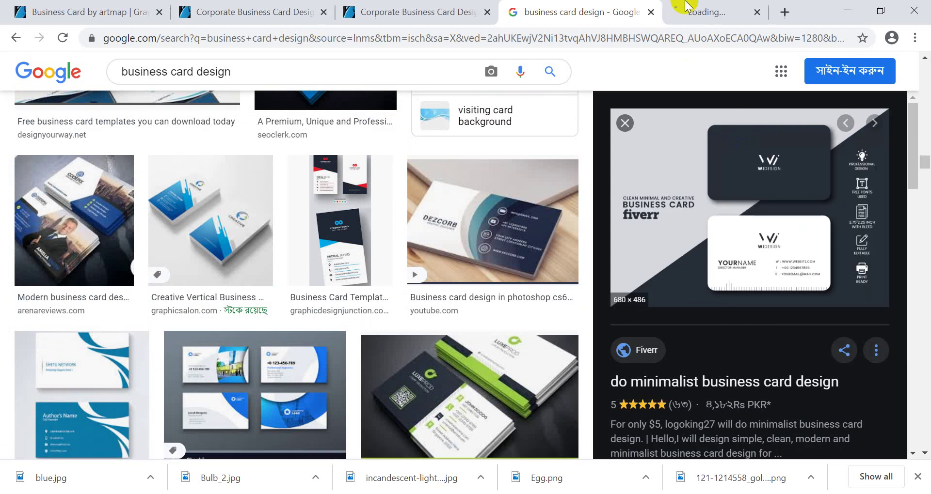
click(681, 15)
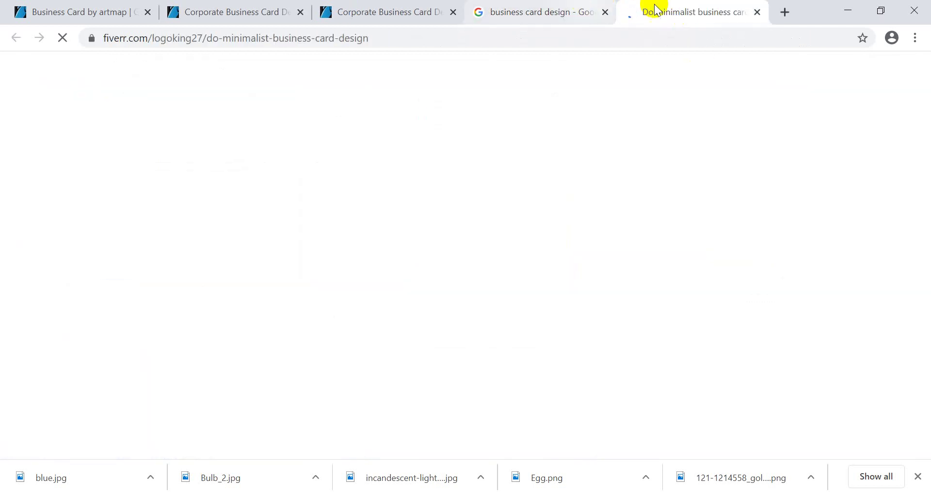
click(755, 12)
Close the image preview panel to widen the results grid
scroll(691, 235, down, 5)
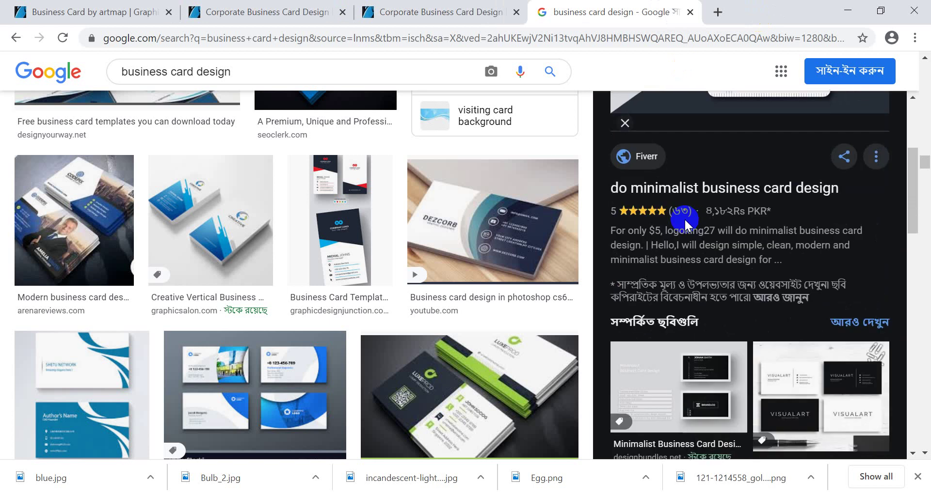
scroll(684, 218, down, 5)
scroll(685, 218, up, 10)
scroll(298, 223, down, 5)
scroll(298, 228, down, 5)
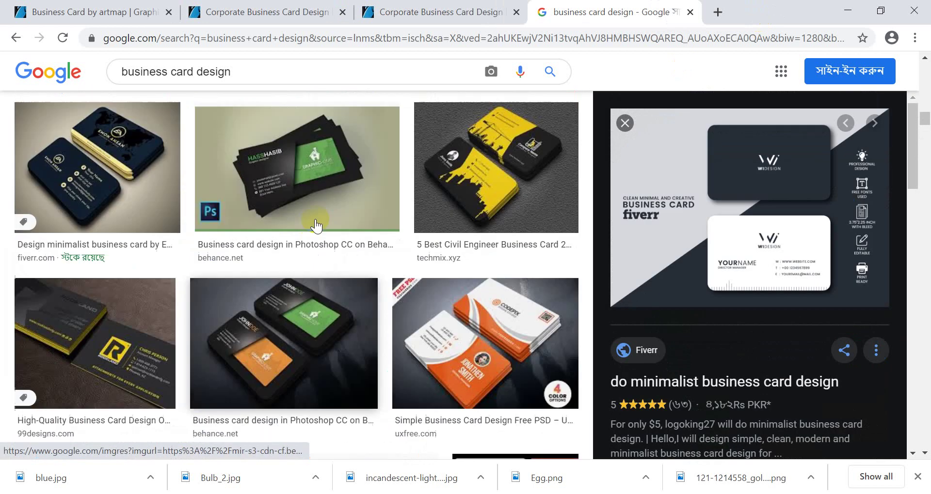
scroll(312, 225, up, 3)
scroll(311, 225, down, 5)
click(624, 122)
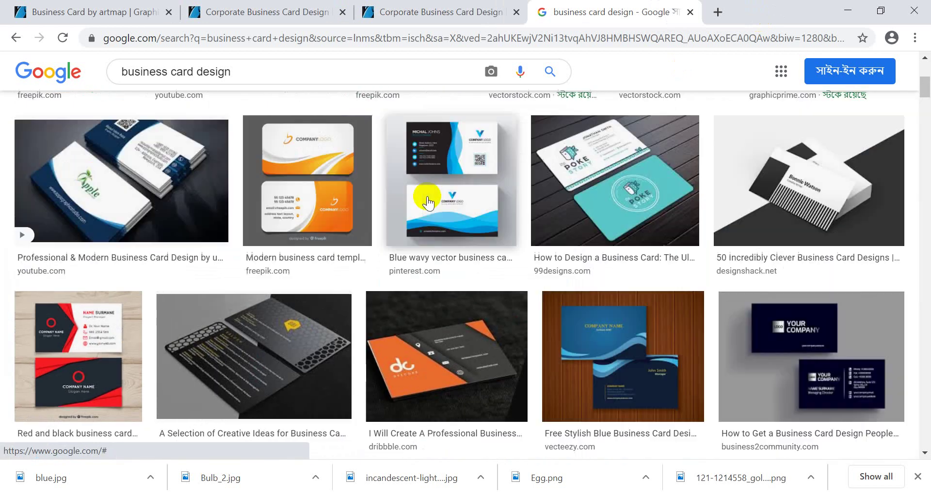
Scroll down through the widened business card image results
scroll(427, 197, up, 10)
scroll(463, 242, down, 10)
scroll(460, 264, down, 5)
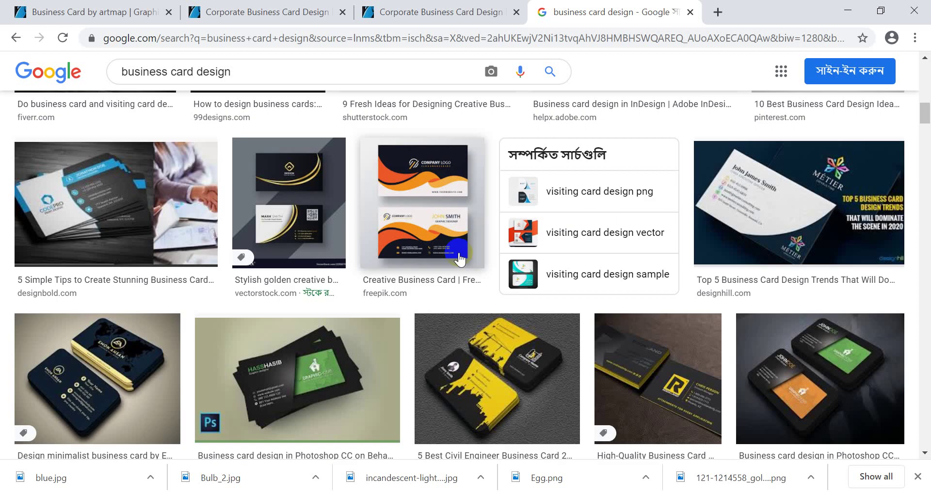
scroll(456, 266, down, 3)
scroll(453, 266, down, 8)
scroll(444, 293, down, 7)
scroll(444, 291, down, 5)
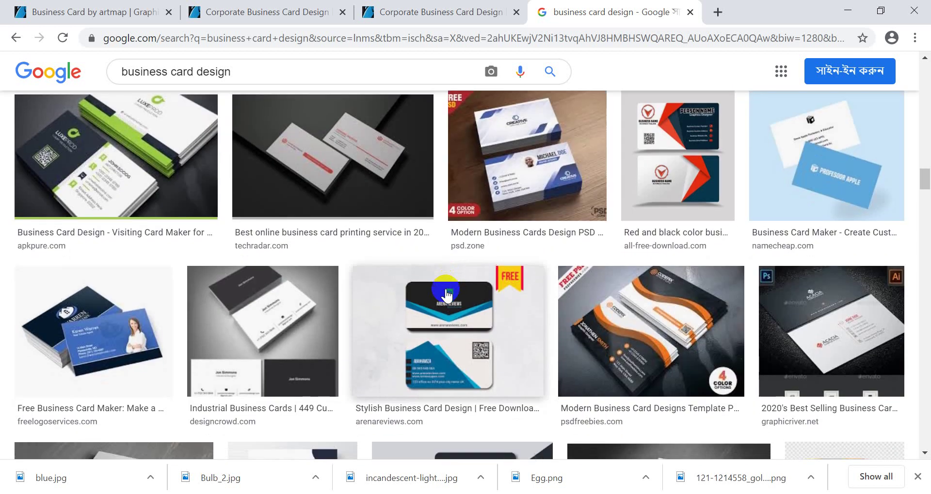
scroll(449, 289, down, 5)
scroll(450, 287, down, 5)
scroll(450, 287, down, 5)
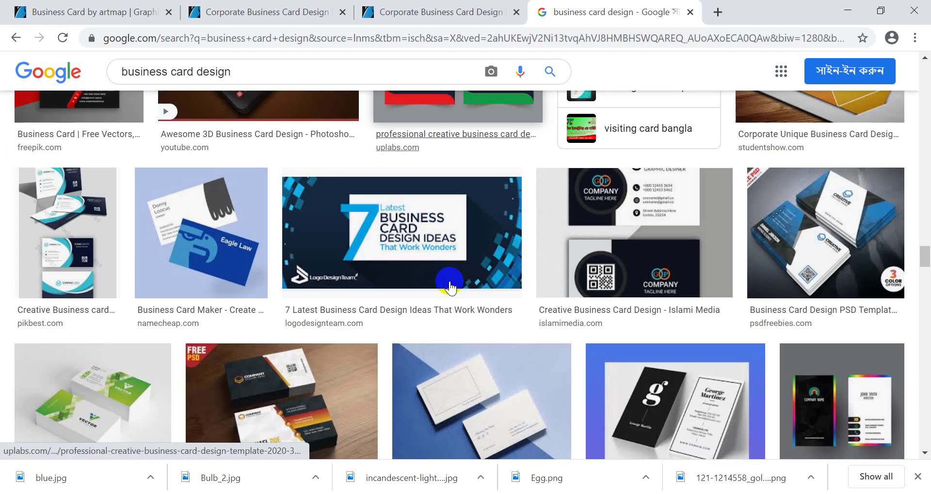
scroll(450, 288, down, 5)
scroll(450, 289, down, 5)
scroll(450, 290, down, 5)
scroll(449, 290, down, 1)
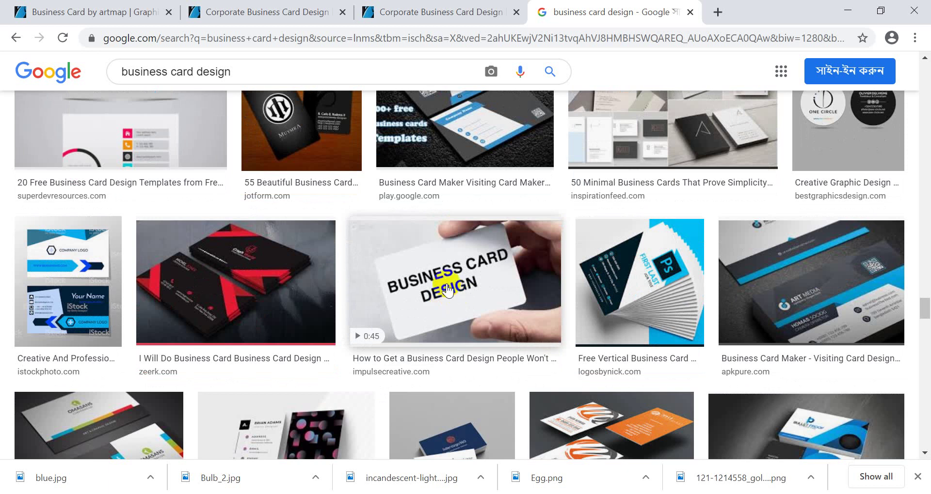
Look over the GraphicRiver item and Corporate Business Card Design tabs, then start a new tab
click(145, 11)
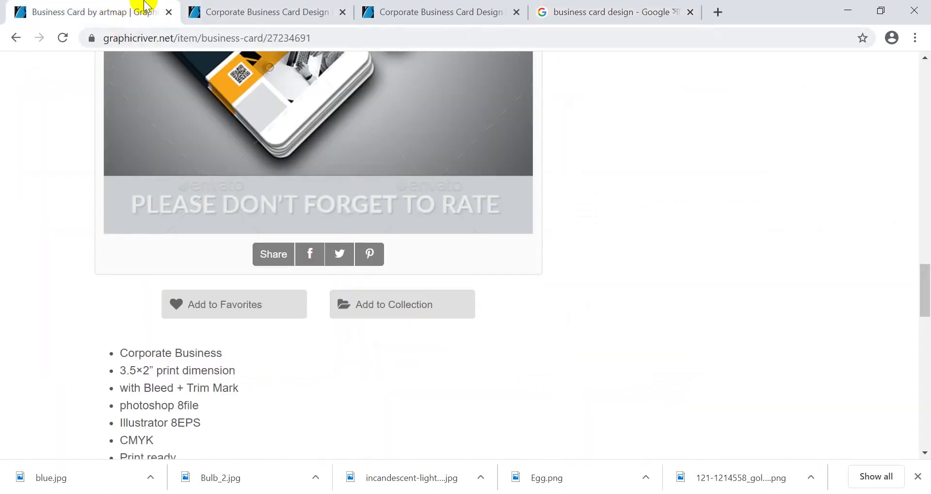
click(283, 5)
click(660, 10)
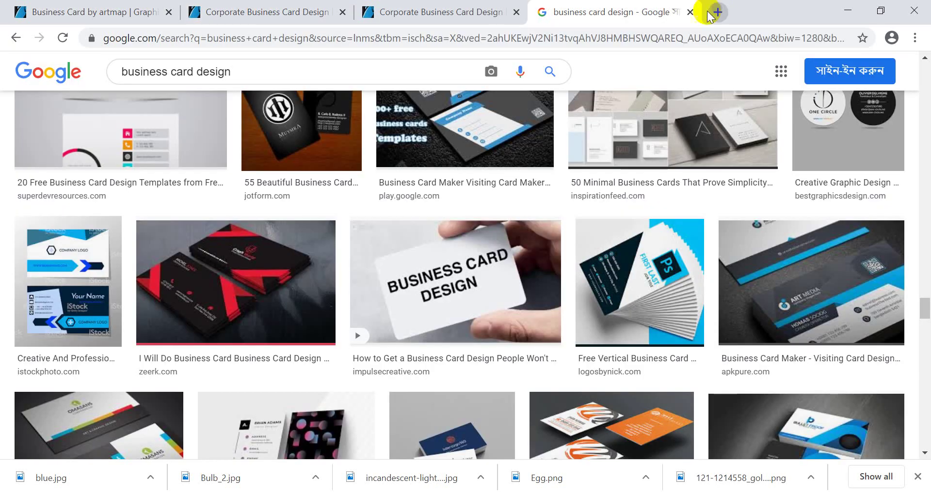
click(709, 14)
Go to graphicriver.net and open the printed Business Card Templates category
text(graphicriver.net)
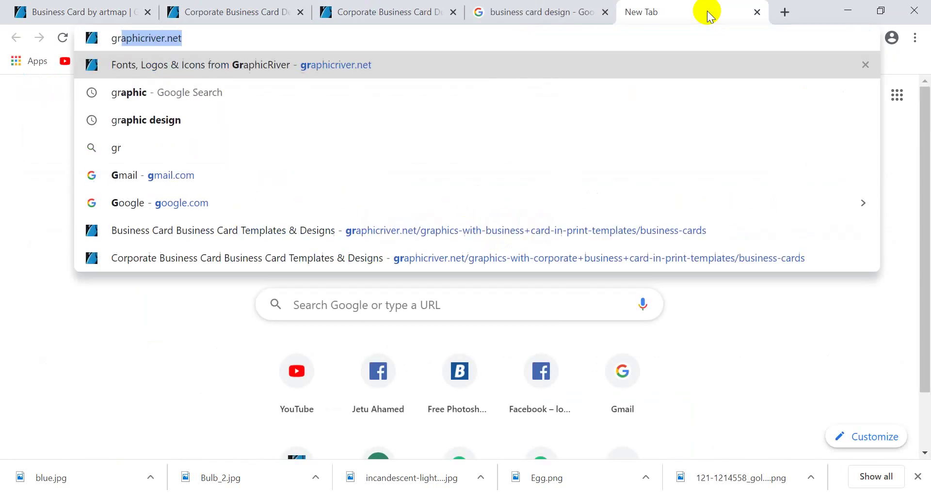
key(Return)
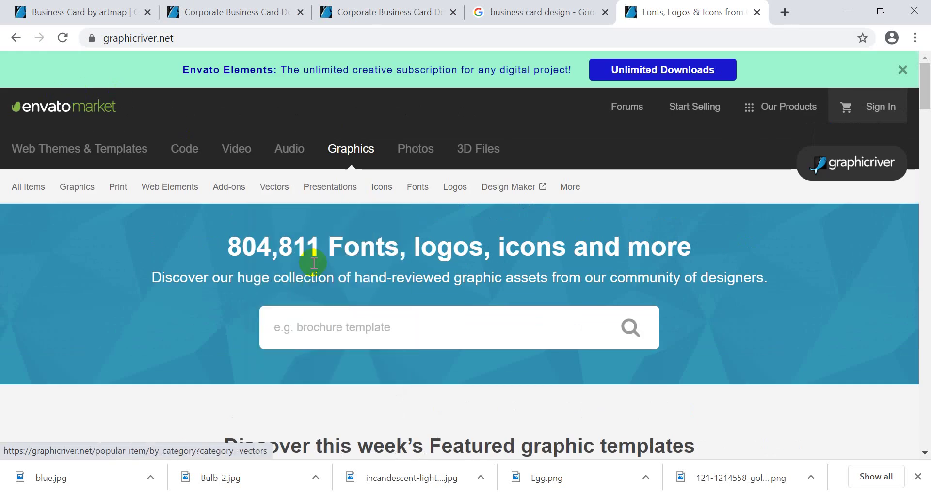
mouse_move(118, 188)
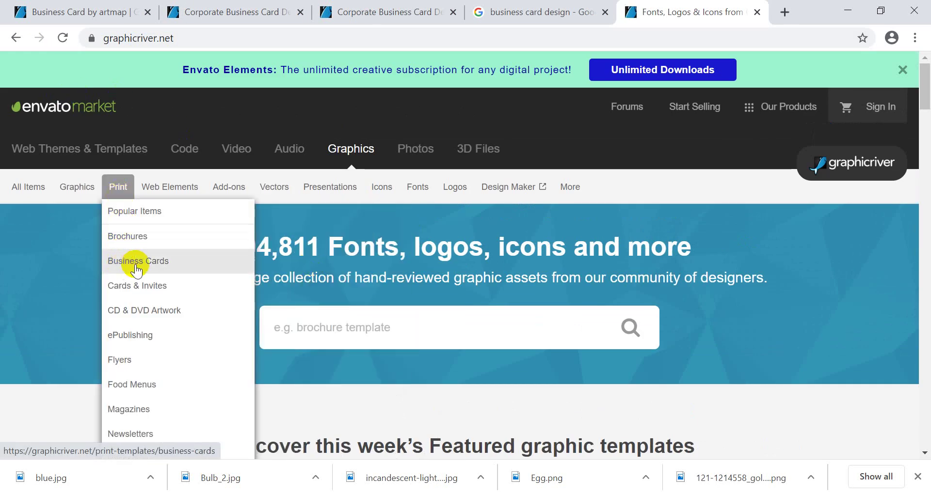
click(133, 268)
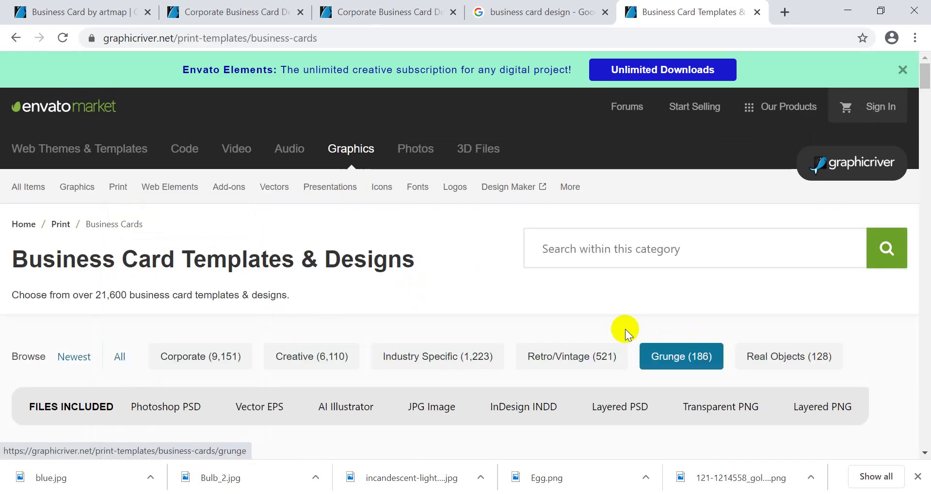
scroll(623, 327, down, 5)
scroll(453, 241, down, 2)
scroll(717, 186, down, 3)
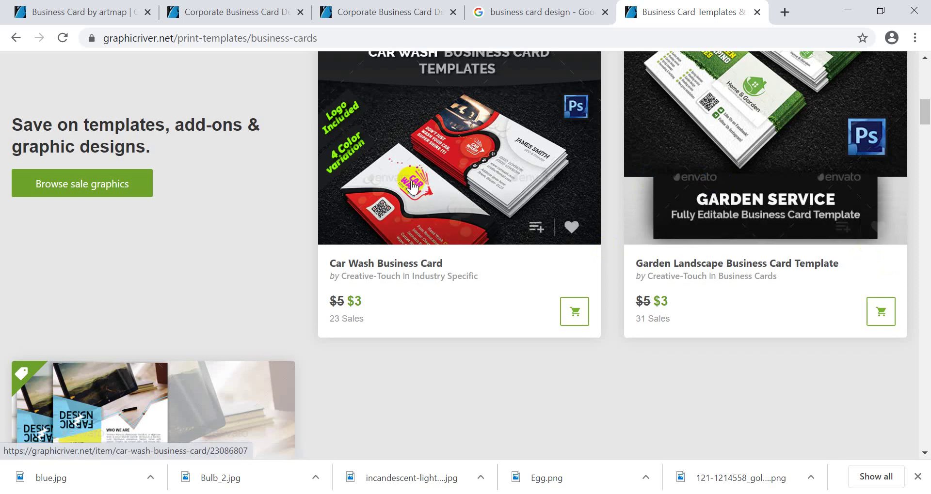
scroll(347, 185, down, 4)
scroll(394, 202, up, 6)
scroll(396, 201, up, 10)
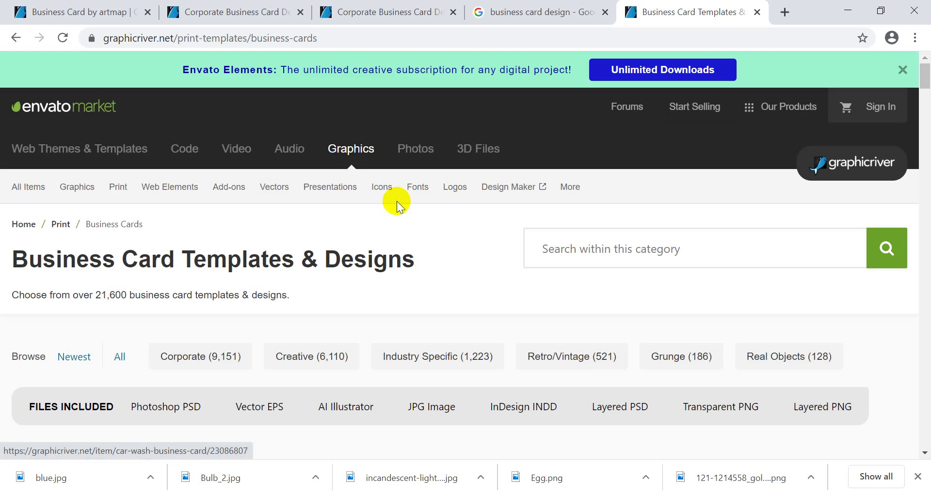
Search the Business Card category for 'corporate business card'
click(662, 258)
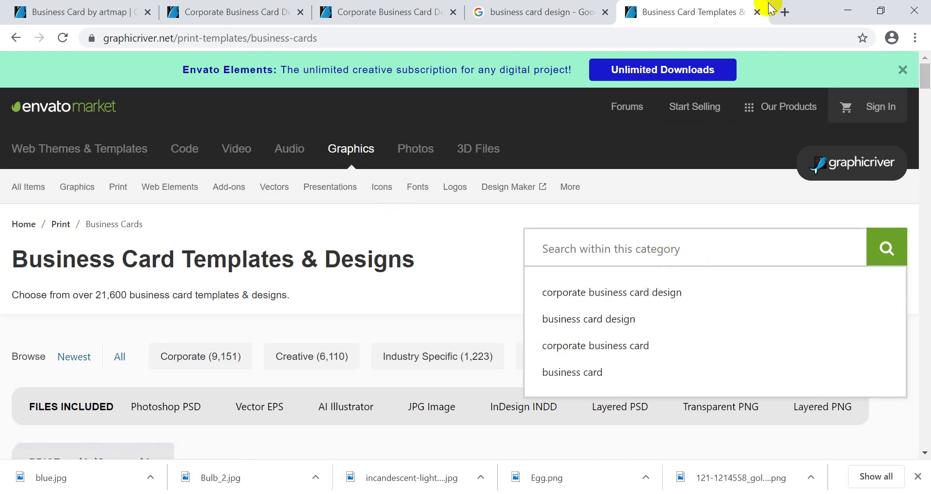
text(corpor)
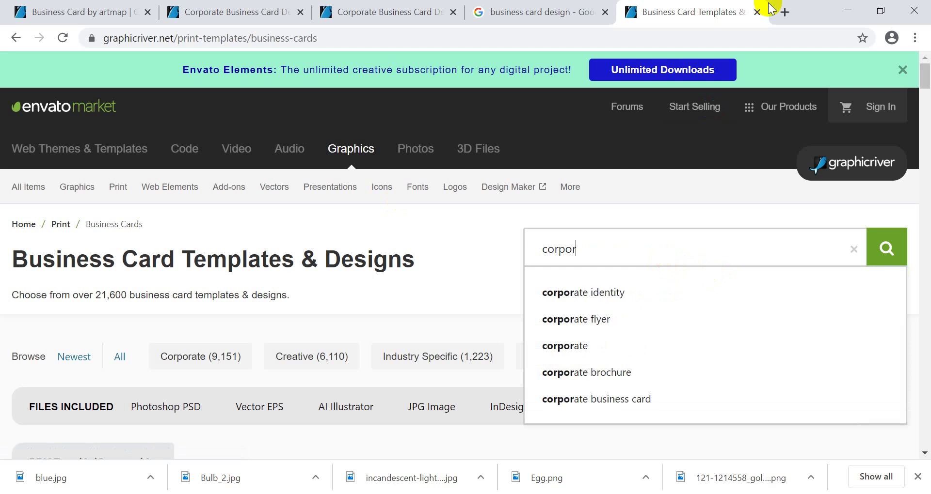
text(ate busin)
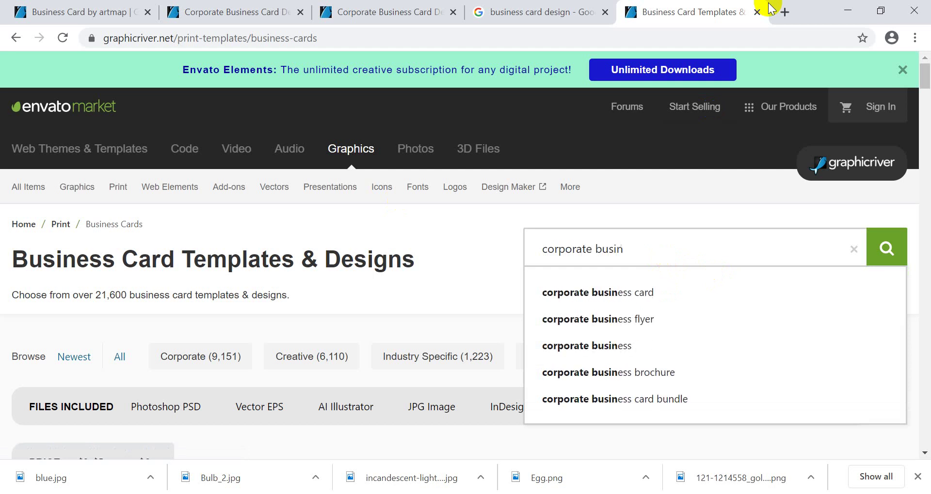
key(Down)
key(Return)
scroll(633, 158, down, 4)
Scroll through the 21,349 corporate business card results
scroll(666, 189, down, 1)
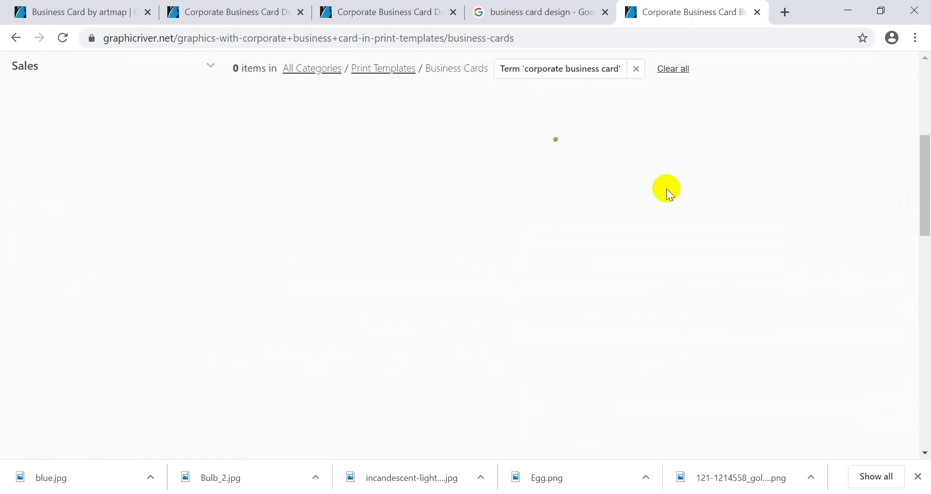
scroll(669, 194, up, 5)
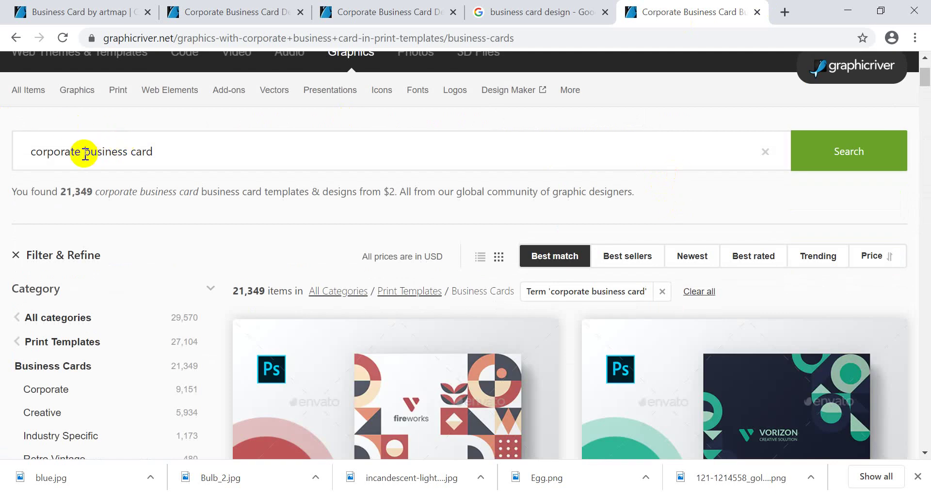
scroll(617, 318, down, 5)
scroll(609, 322, down, 3)
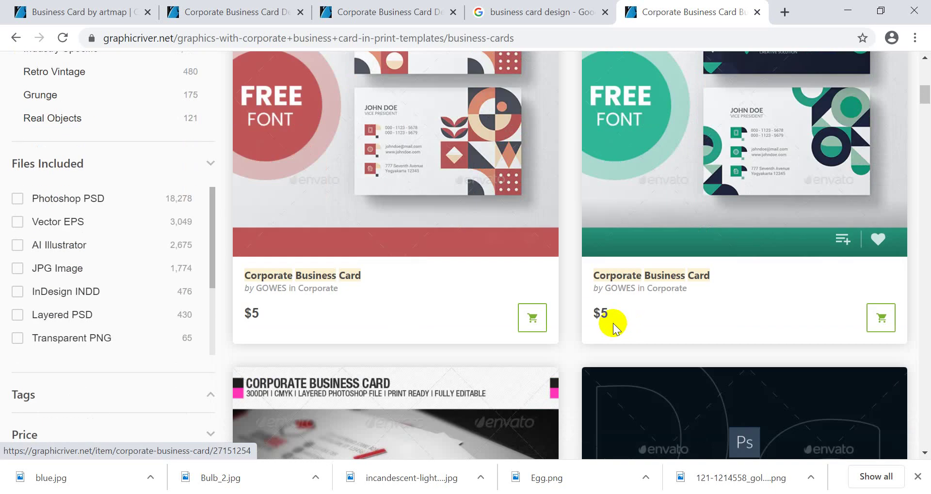
scroll(604, 322, down, 6)
scroll(472, 295, down, 4)
scroll(474, 293, up, 2)
scroll(475, 292, down, 9)
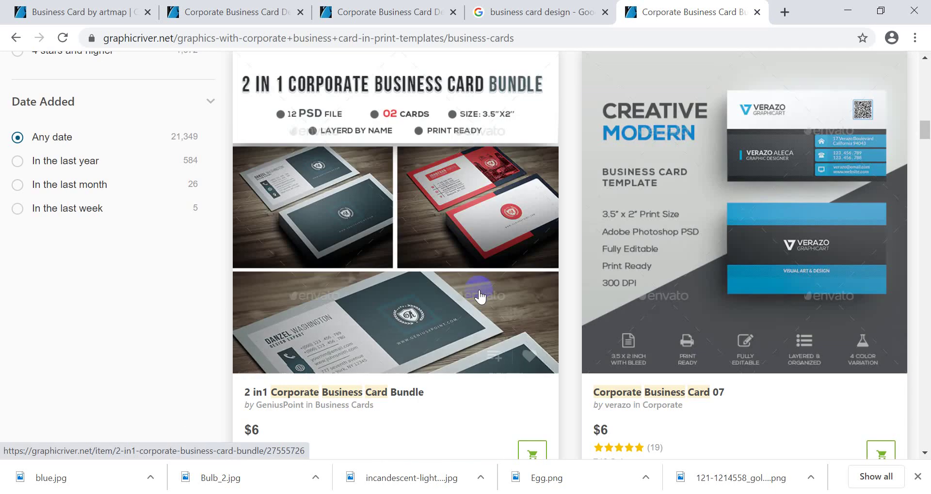
scroll(475, 296, down, 5)
From the second-page results tab, open the Corporate Business Card Design item in a new tab
click(534, 12)
click(335, 12)
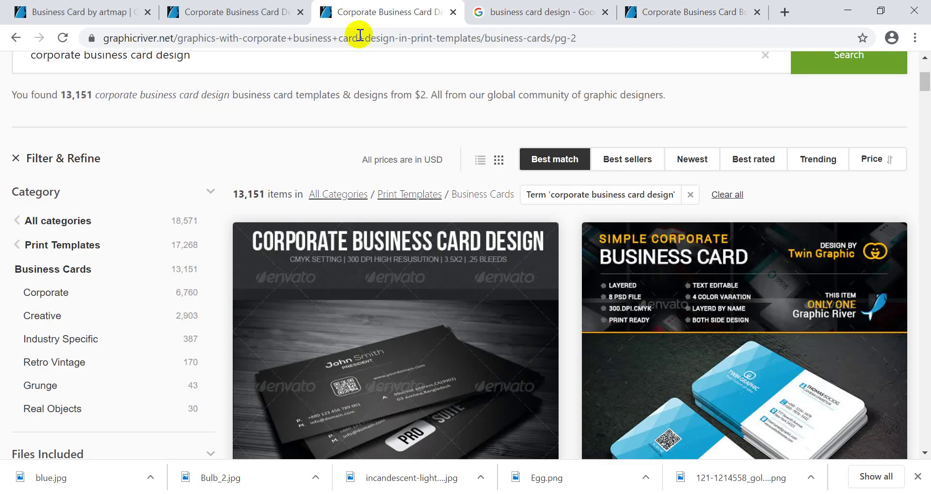
scroll(468, 271, down, 5)
scroll(471, 268, down, 4)
scroll(470, 266, up, 3)
scroll(706, 239, down, 5)
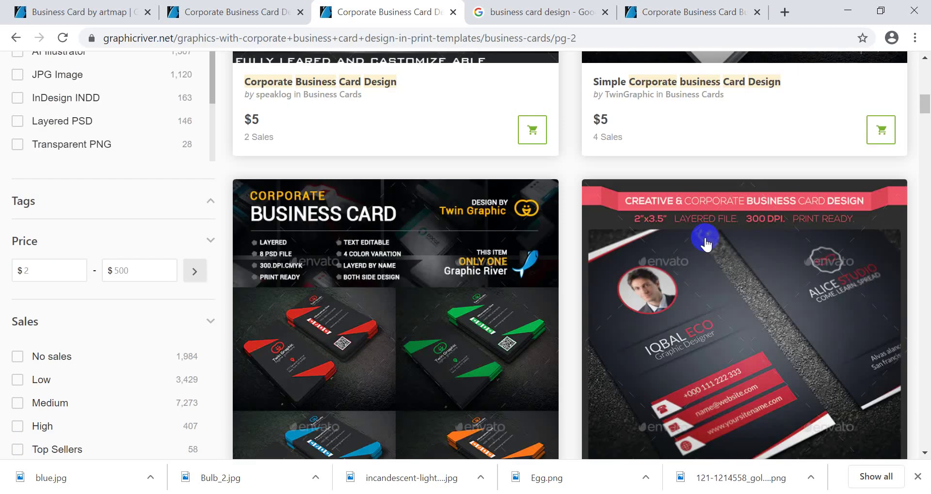
scroll(510, 286, down, 2)
middle_click(510, 286)
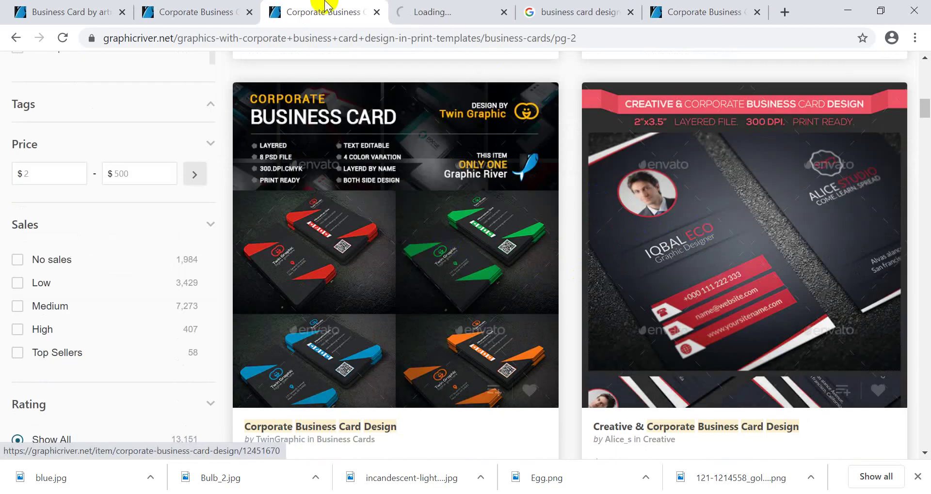
Switch to the Corporate Business Card Design item tab and scroll down its description
click(407, 7)
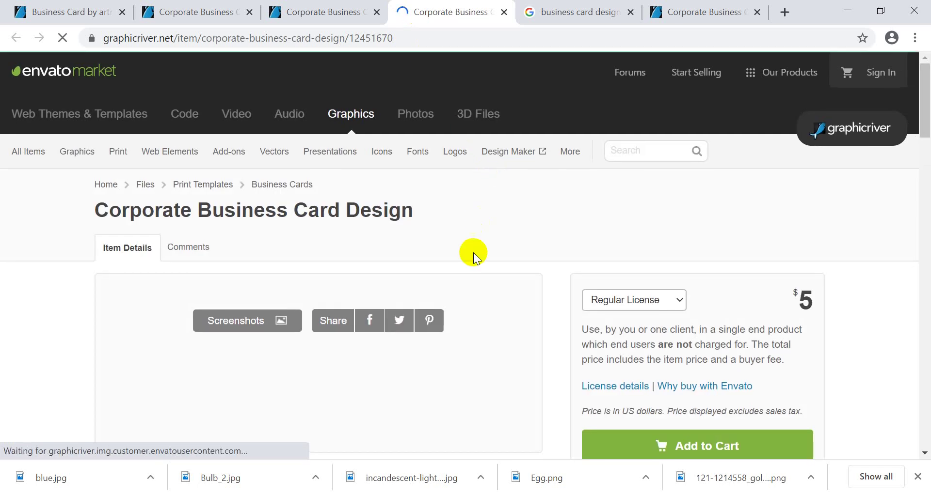
scroll(433, 308, down, 1)
scroll(437, 310, down, 2)
scroll(436, 311, down, 2)
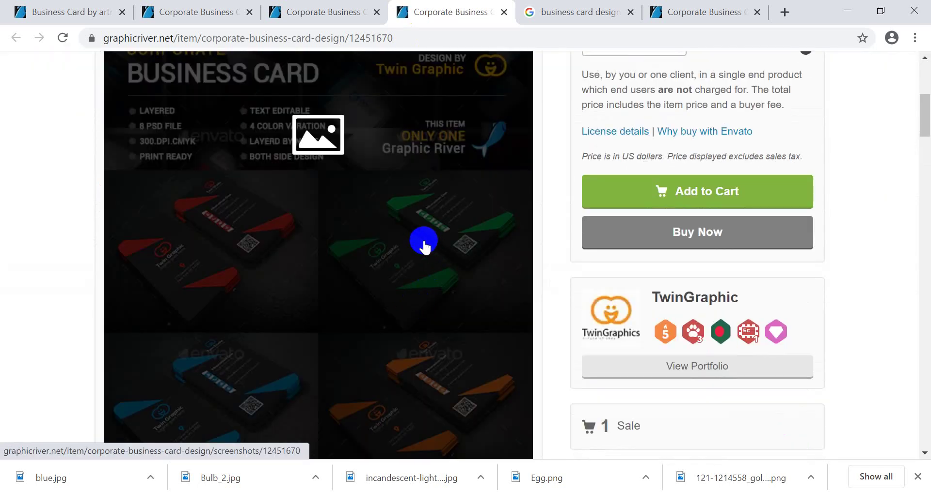
scroll(424, 242, down, 4)
scroll(422, 238, down, 2)
scroll(420, 240, down, 6)
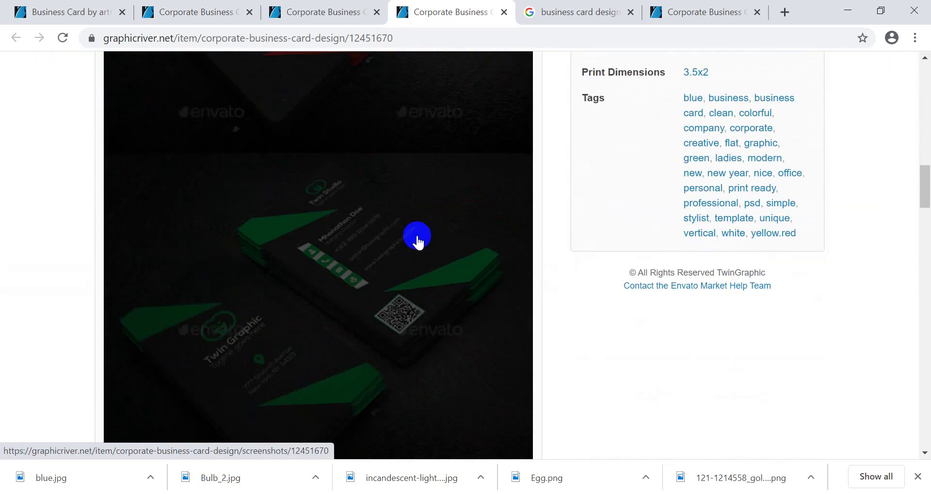
Find the Free Font Used section and open the fontfabric Nexa link in a new tab
scroll(414, 239, up, 2)
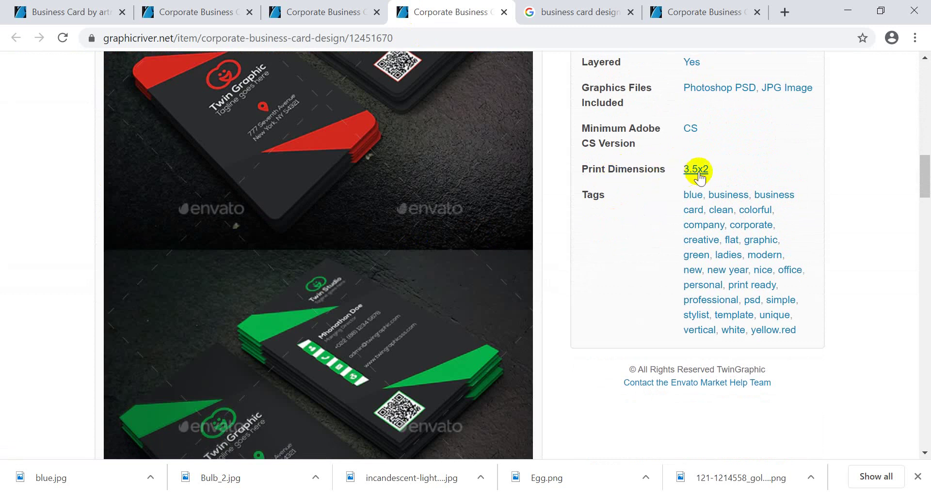
scroll(230, 264, up, 2)
scroll(680, 203, down, 5)
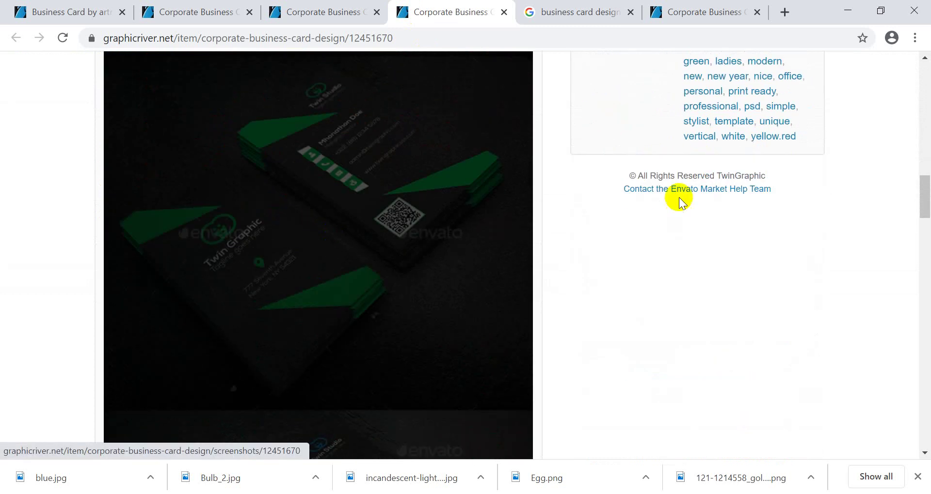
scroll(546, 189, down, 7)
scroll(522, 198, down, 9)
scroll(519, 222, down, 10)
scroll(455, 241, up, 3)
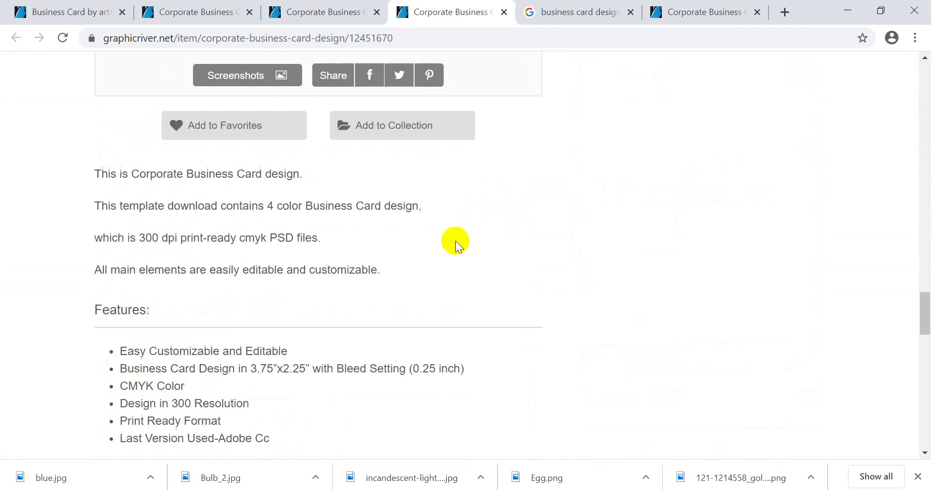
scroll(310, 207, up, 8)
scroll(327, 210, down, 13)
scroll(343, 325, down, 2)
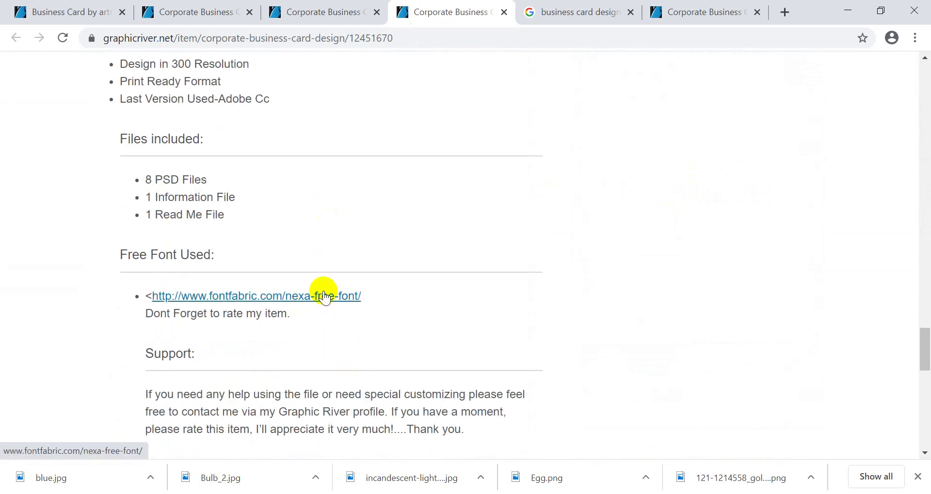
right_click(319, 300)
click(350, 304)
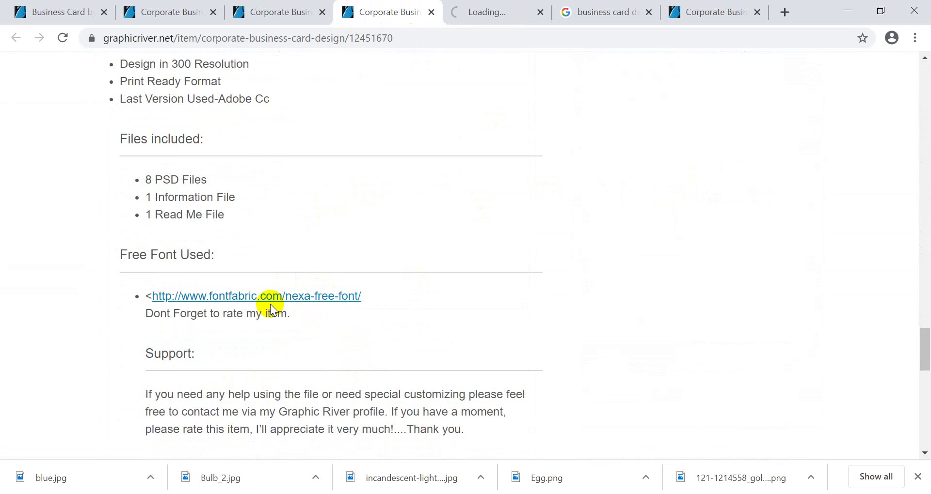
Check the loading Nexa font tab, then return to the template's description page
click(511, 11)
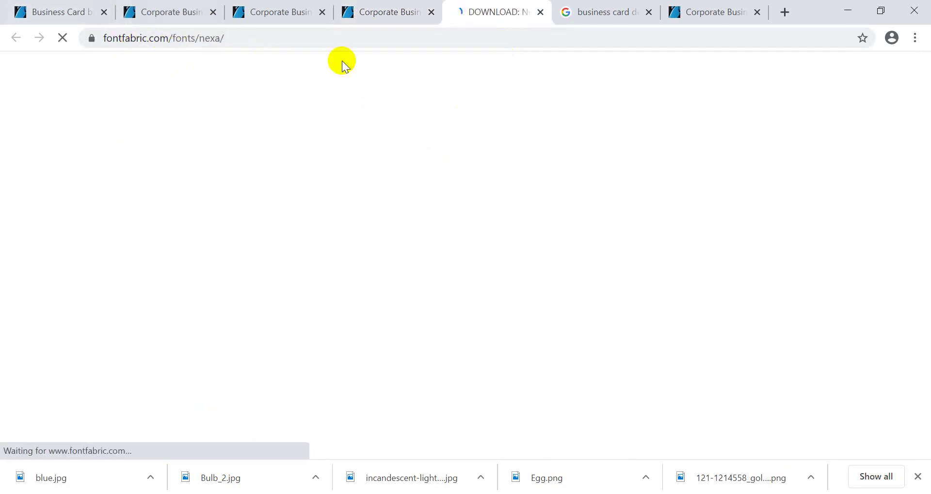
click(436, 14)
click(504, 9)
click(439, 6)
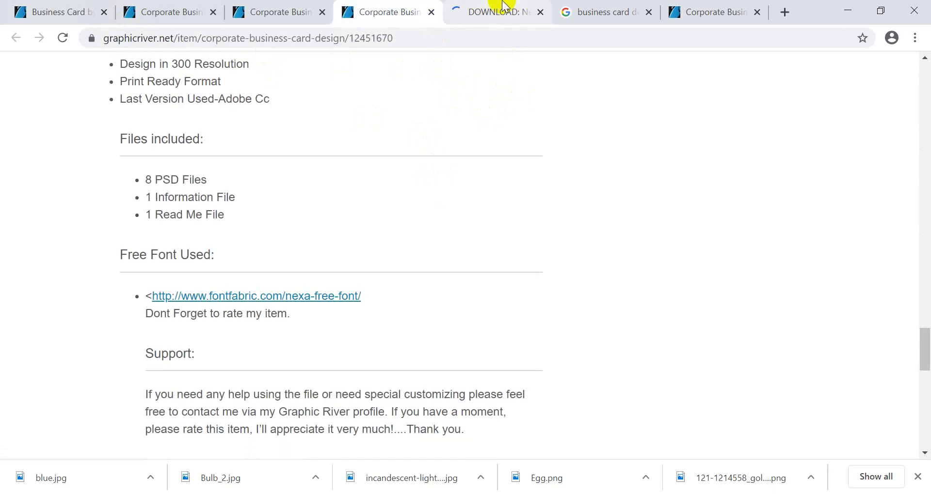
Enlarge the PIXELGRA card preview on another template's page and review its item details
click(407, 6)
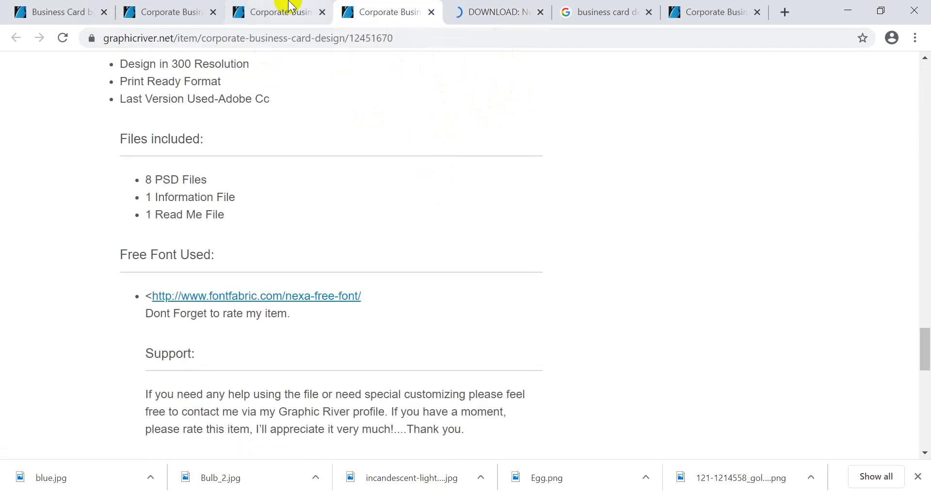
click(286, 11)
click(169, 10)
click(291, 237)
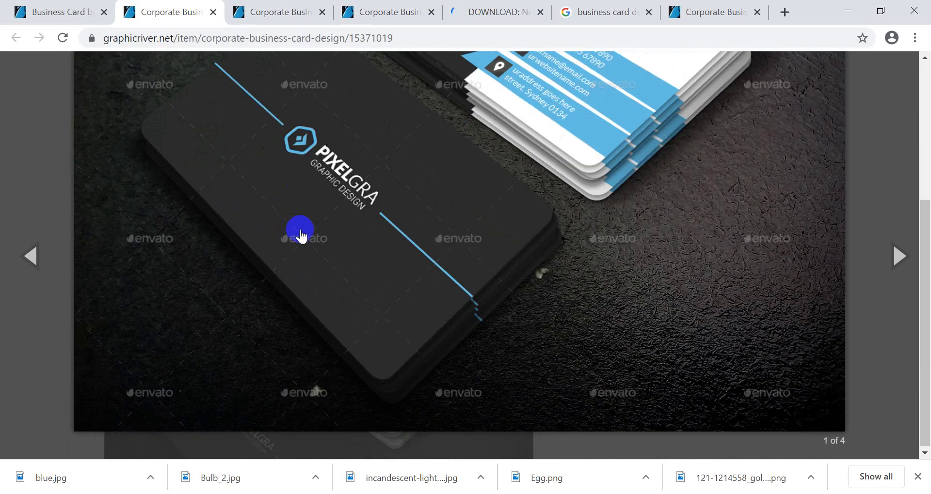
click(699, 235)
click(911, 137)
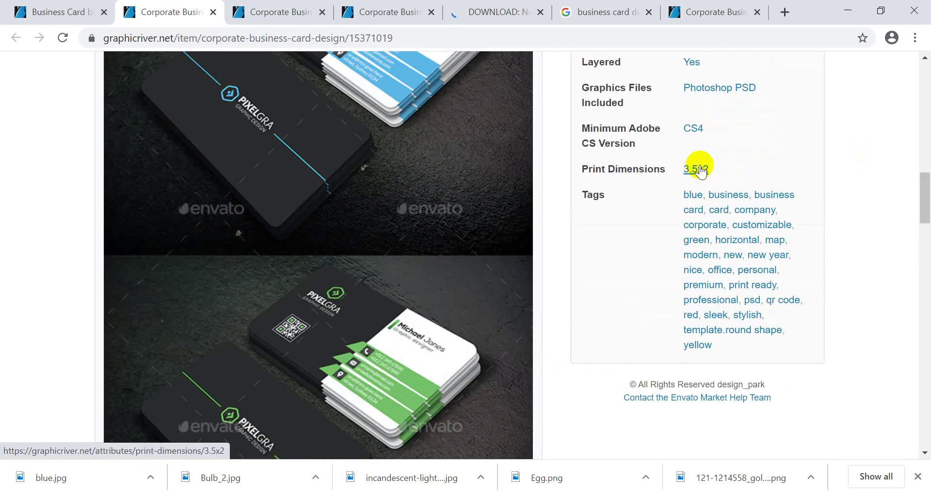
scroll(503, 195, down, 10)
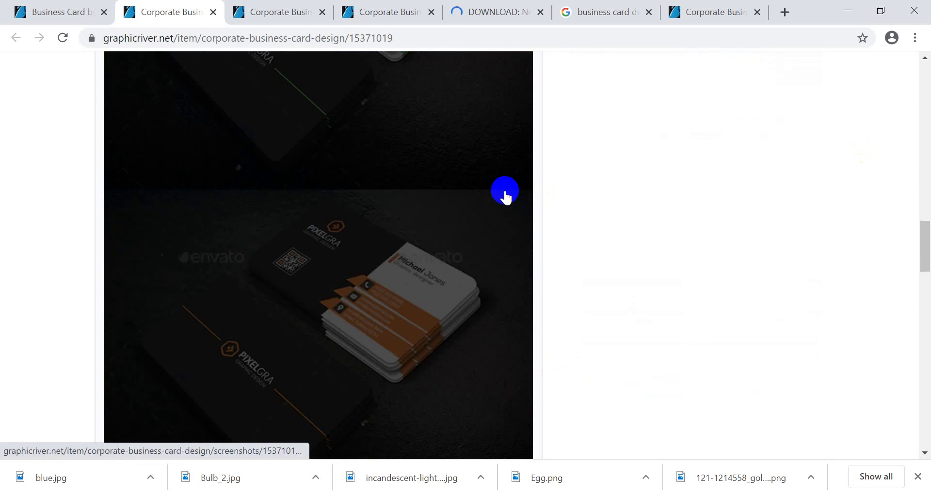
scroll(408, 202, down, 10)
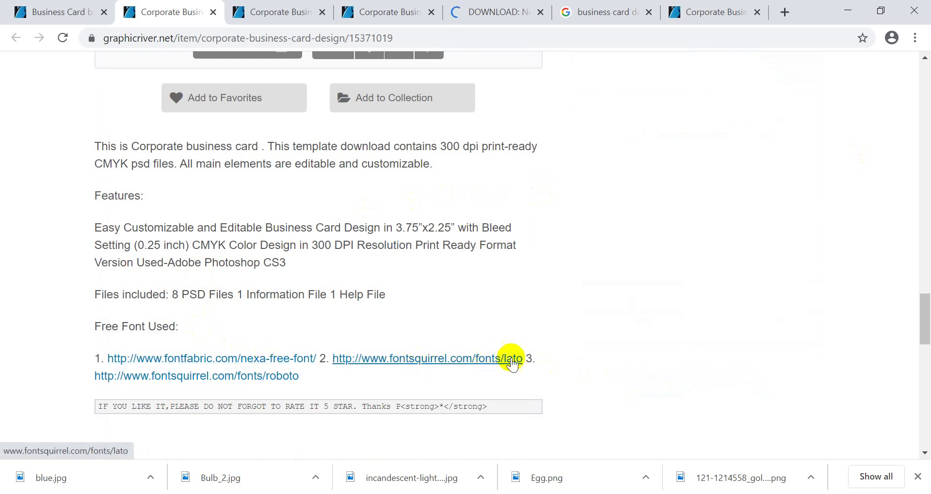
Compare the Business Card and Corporate Business Card Design pages while the Nexa font page loads
click(51, 11)
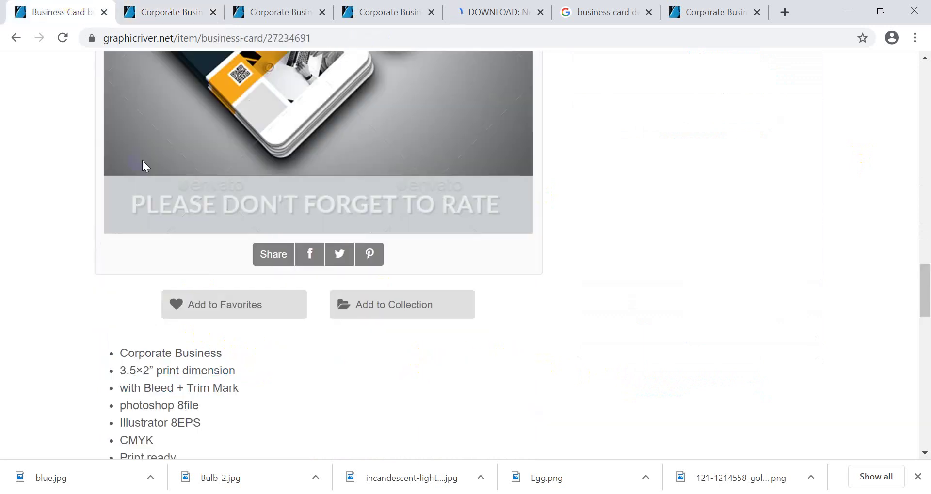
scroll(237, 425, down, 4)
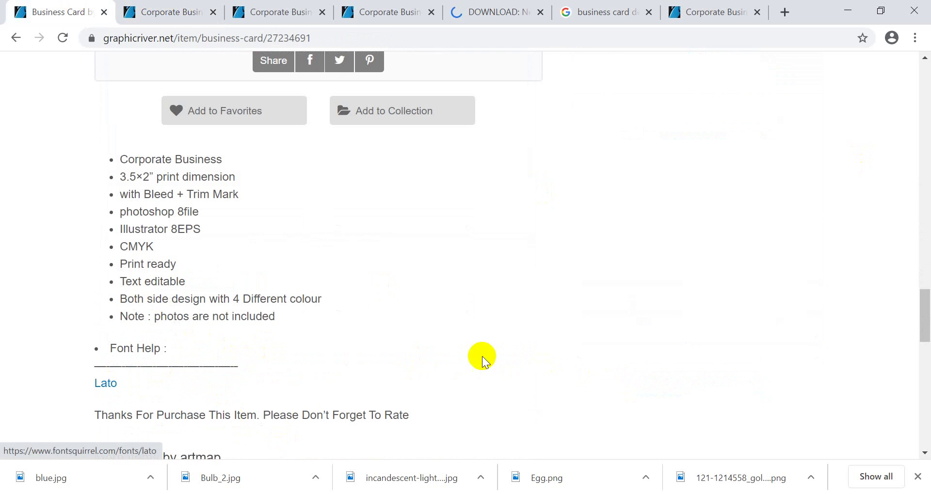
click(497, 9)
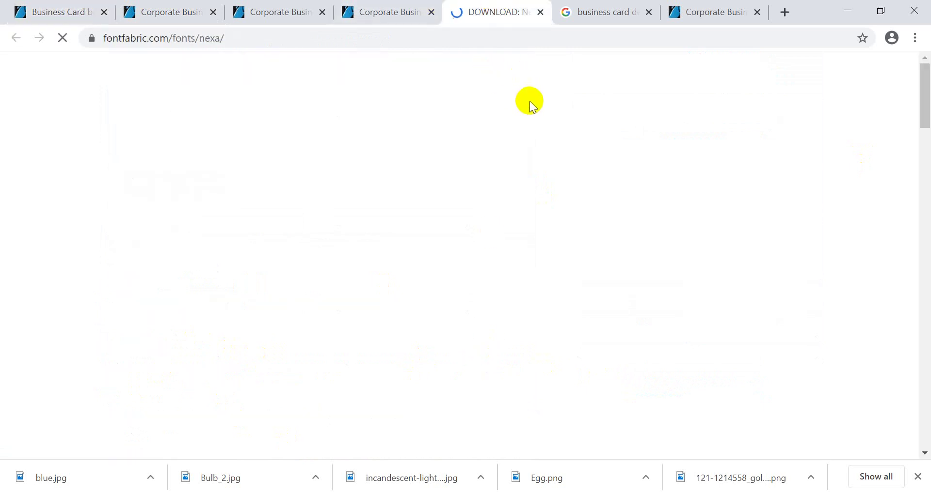
click(400, 6)
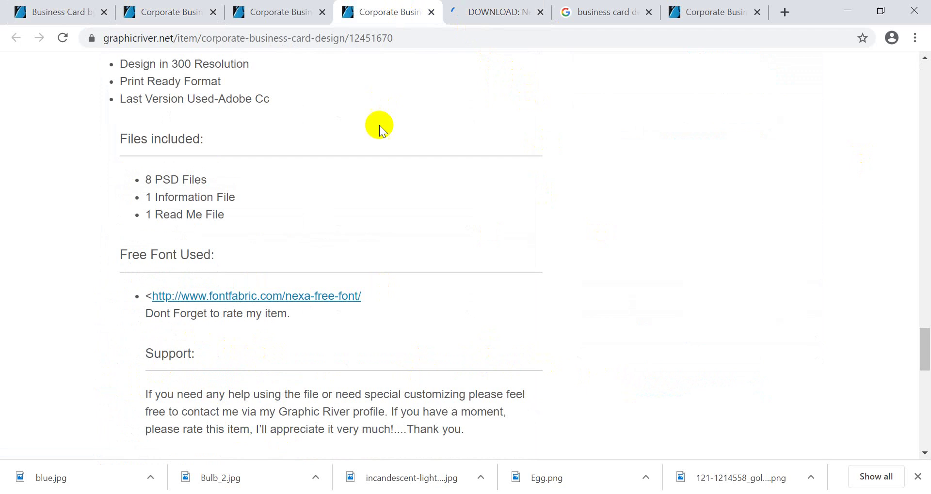
scroll(378, 131, down, 2)
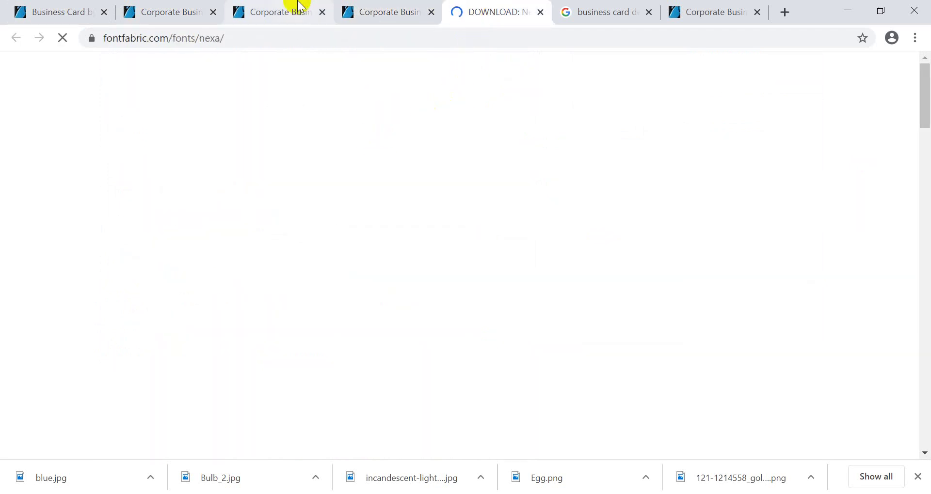
click(383, 10)
scroll(336, 183, up, 2)
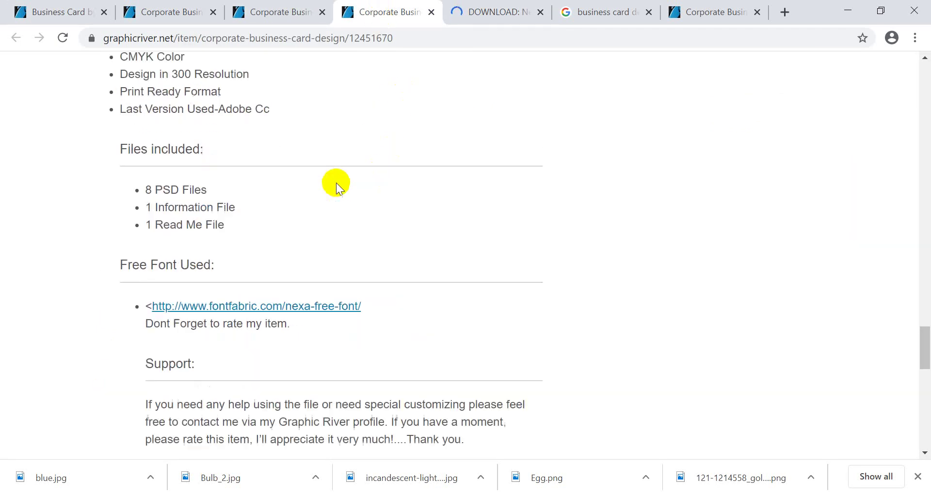
scroll(336, 183, up, 8)
scroll(338, 183, up, 10)
scroll(325, 290, up, 9)
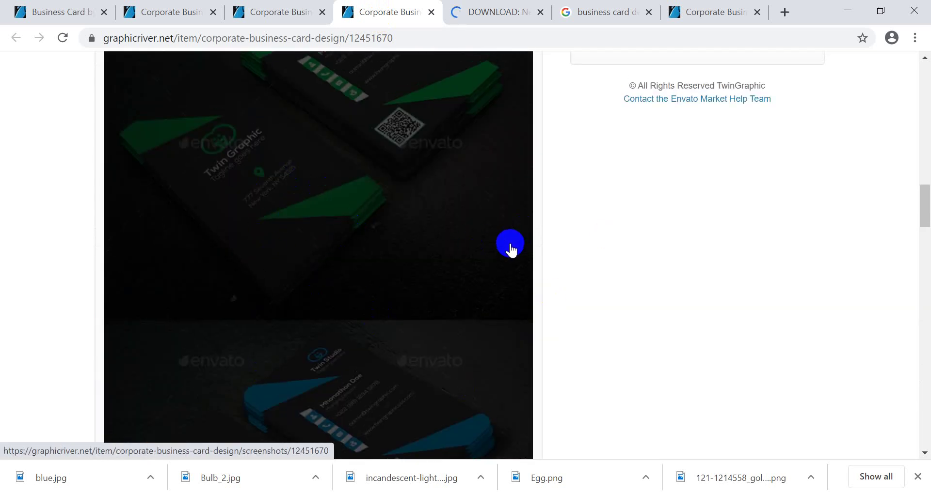
scroll(500, 250, up, 6)
scroll(465, 255, up, 2)
Bring up page 2 of the corporate business card design search results
click(615, 6)
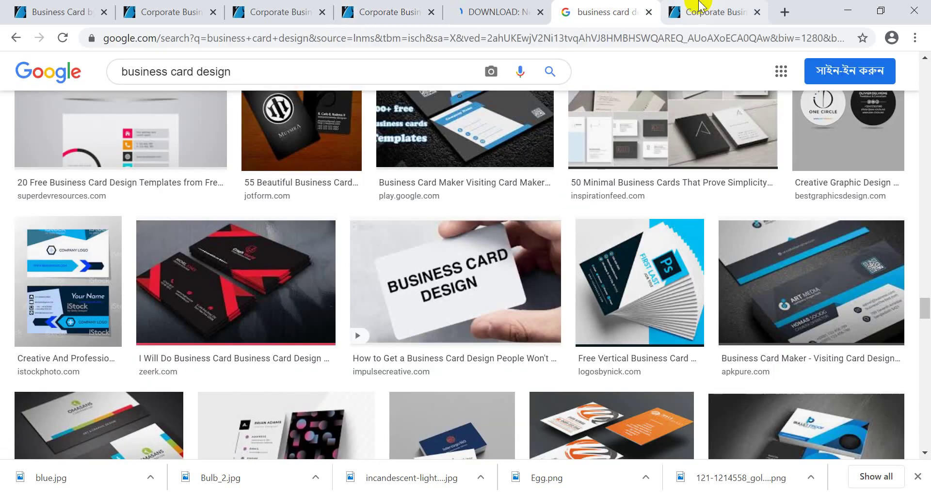
click(712, 12)
scroll(717, 245, down, 3)
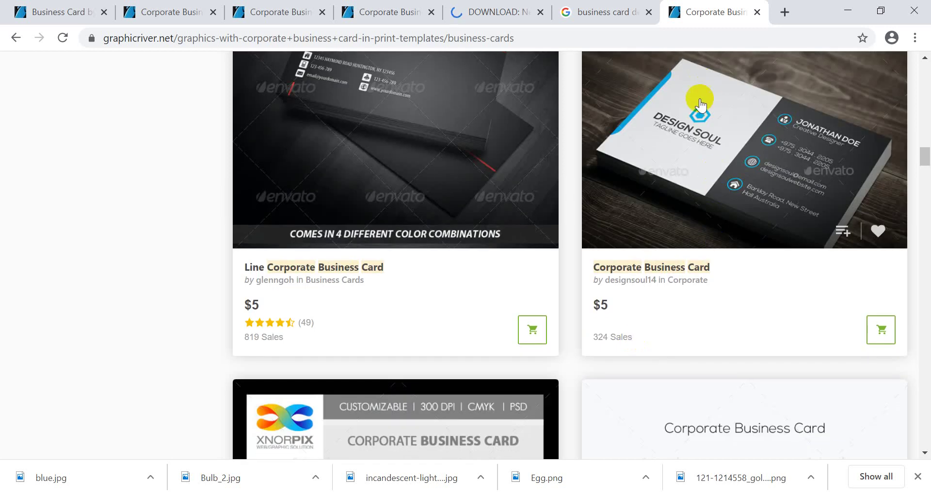
scroll(708, 170, down, 2)
scroll(700, 135, down, 6)
click(310, 10)
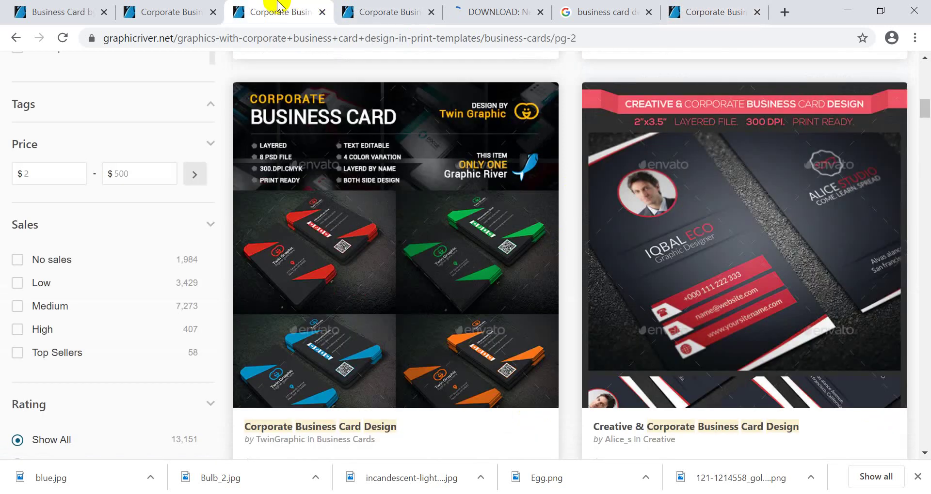
scroll(437, 266, down, 4)
In Photoshop, zoom blue.jpg to 100% then 200% with rulers shown to inspect the card
key(alt+Tab)
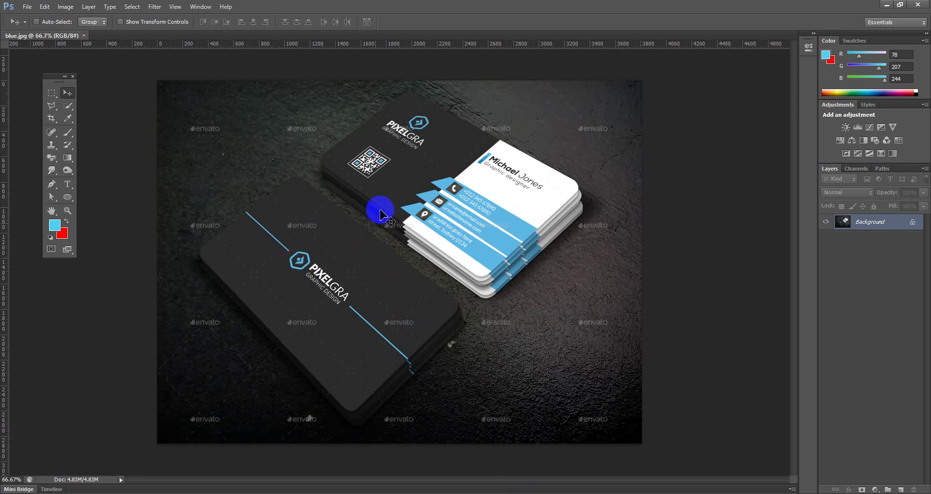
click(407, 220)
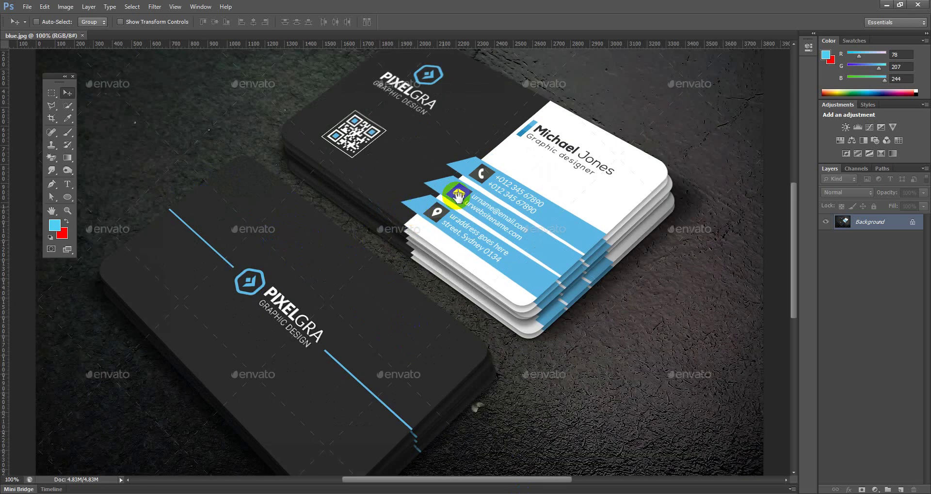
drag(437, 138, 441, 228)
key(ctrl+r)
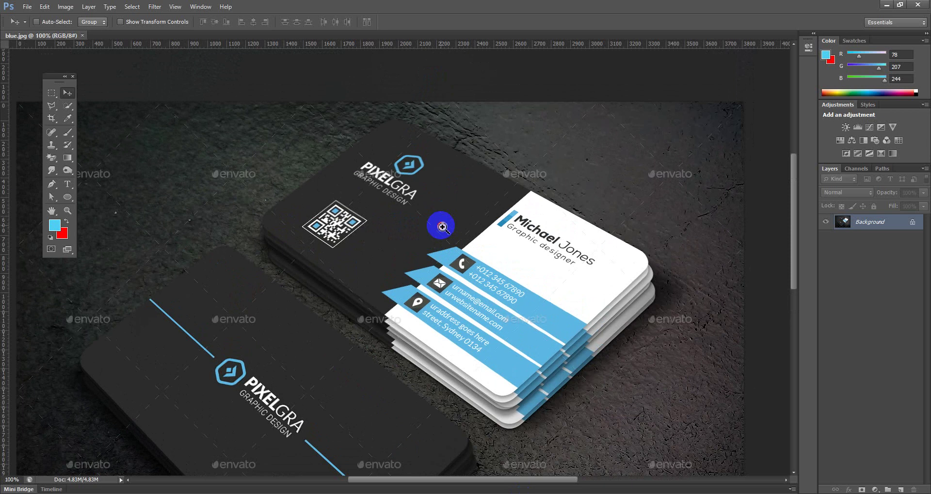
click(442, 226)
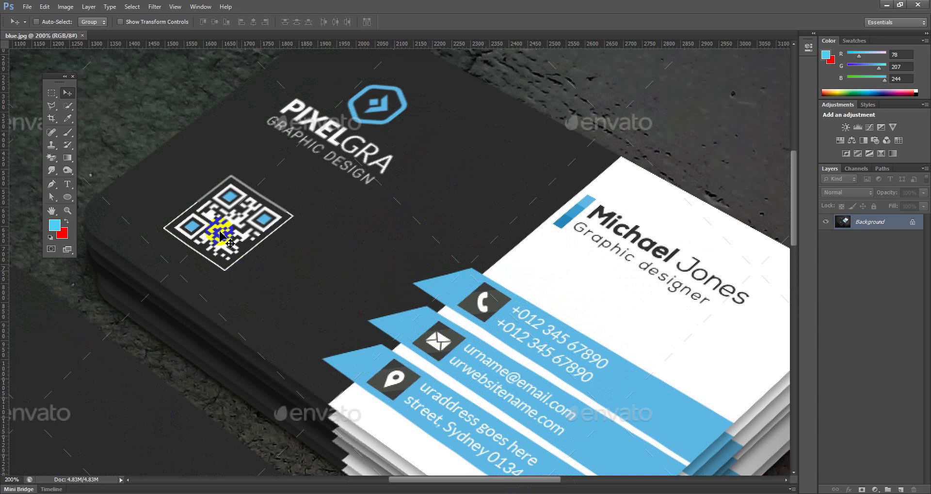
scroll(422, 151, down, 2)
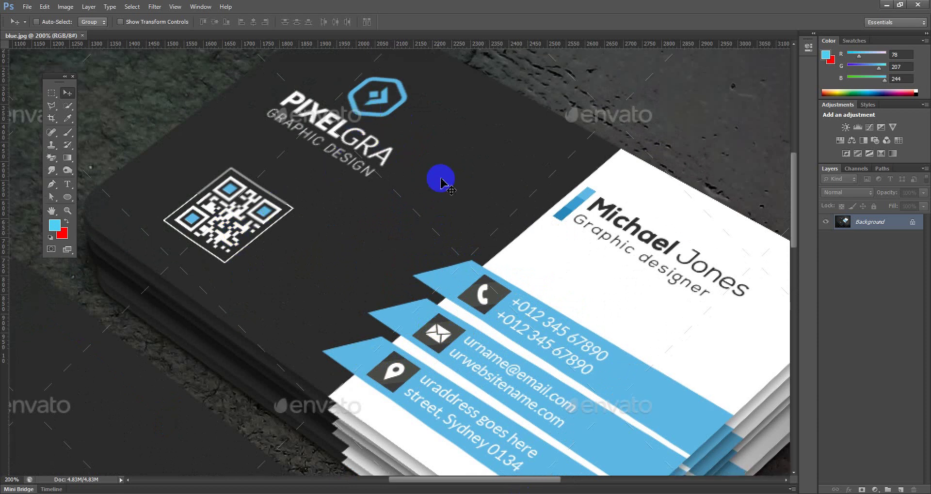
scroll(719, 263, down, 1)
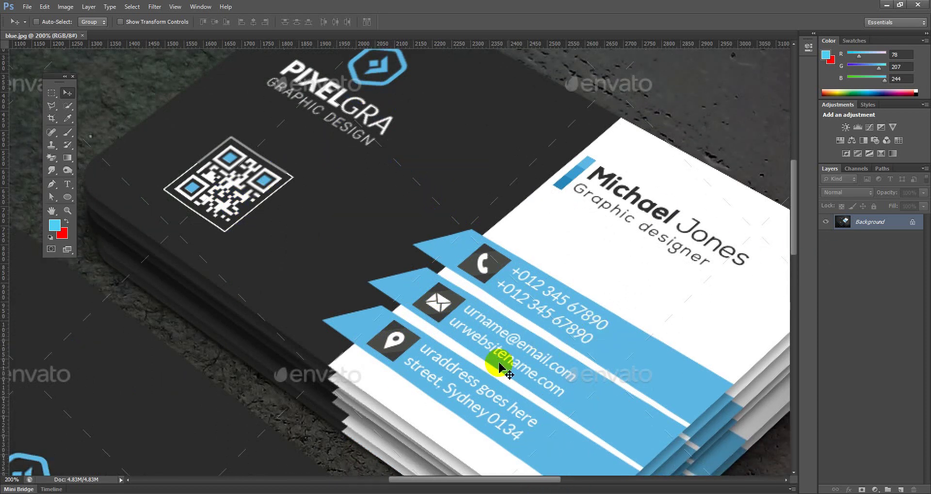
scroll(500, 364, down, 1)
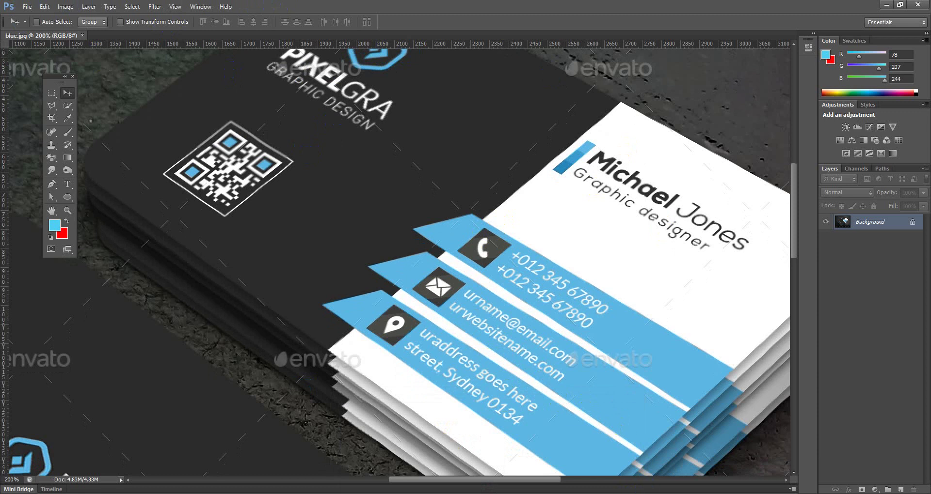
Start a new document from the File menu, leave its settings at defaults, and go to the browser
click(27, 8)
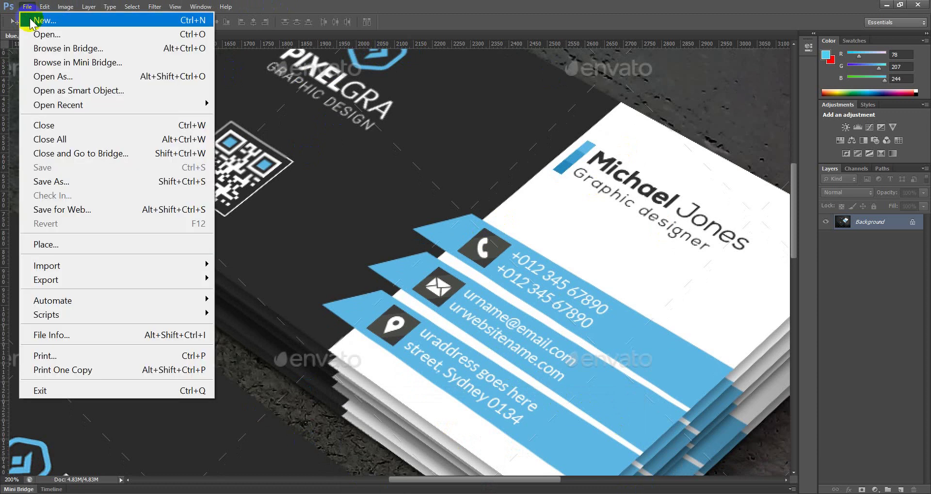
click(30, 22)
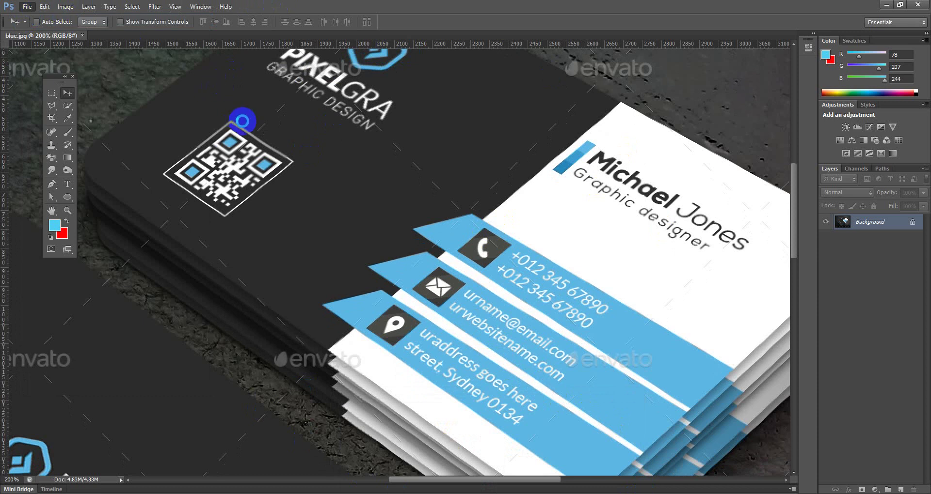
key(ctrl+p)
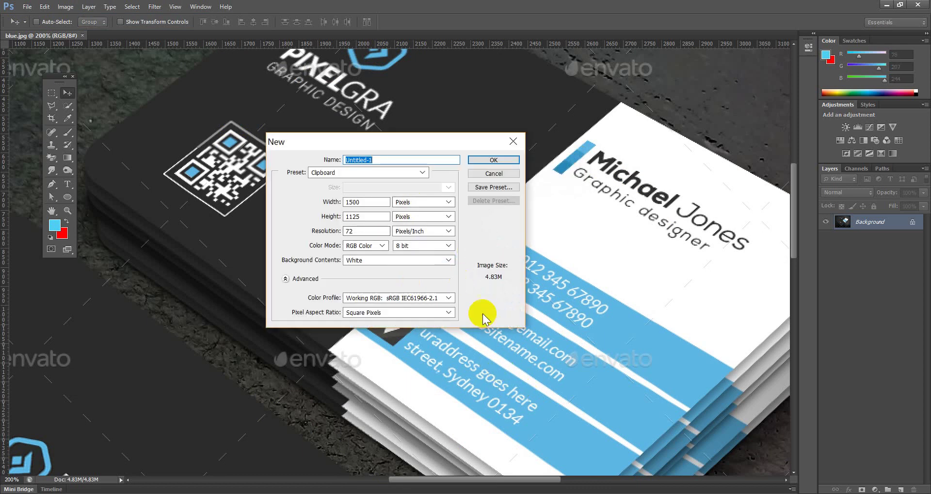
click(547, 491)
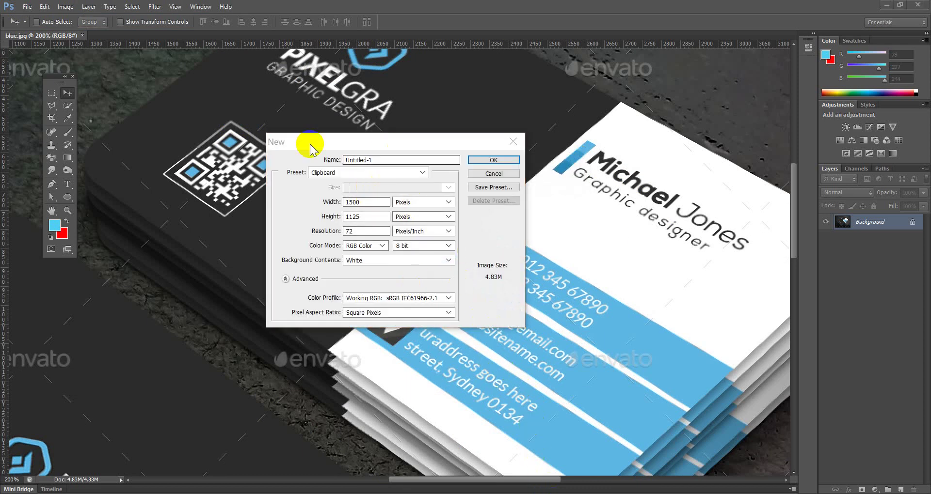
click(500, 174)
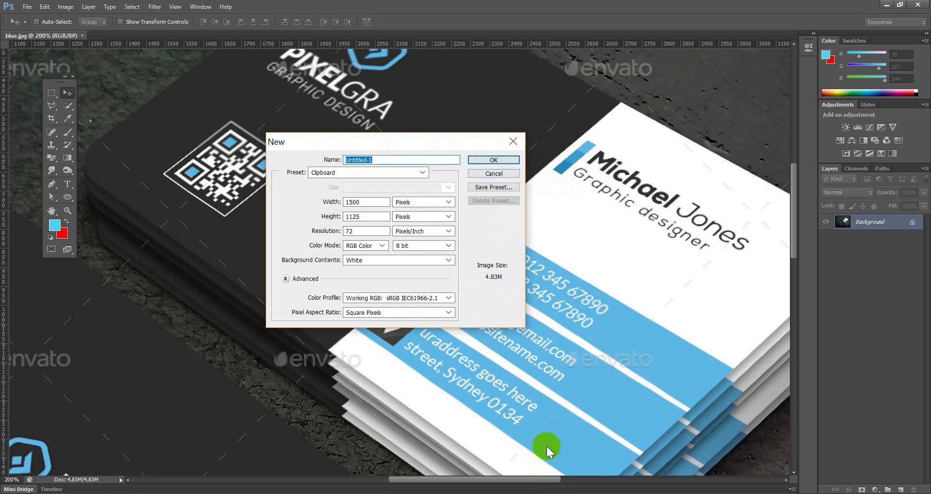
key(alt+Tab)
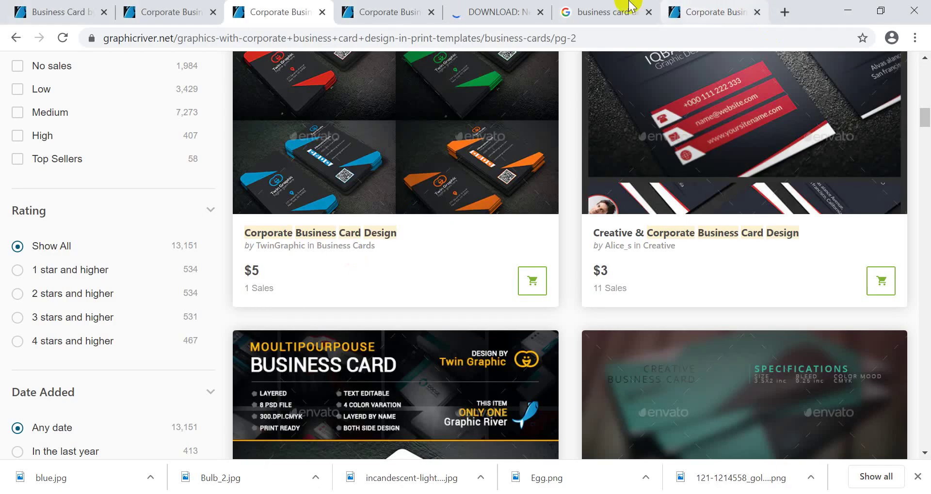
Return to the business card design image search and scroll through the results
click(612, 12)
scroll(218, 174, down, 5)
scroll(146, 175, down, 5)
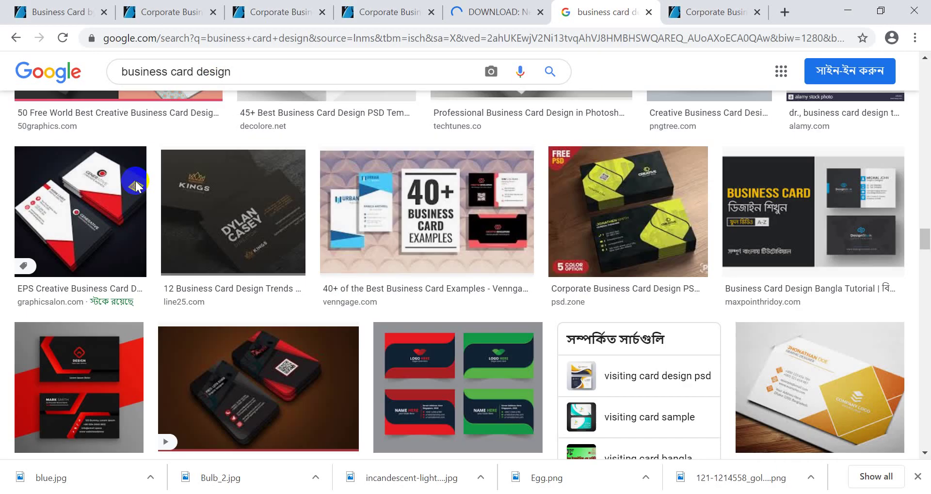
scroll(138, 176, down, 5)
scroll(136, 169, up, 5)
scroll(99, 151, up, 5)
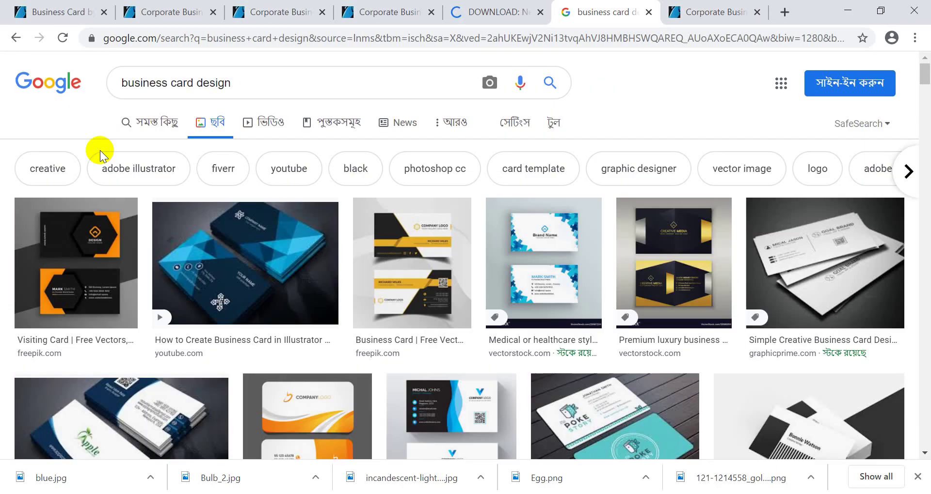
Search all web results for 'business card size' and scroll through them
click(149, 124)
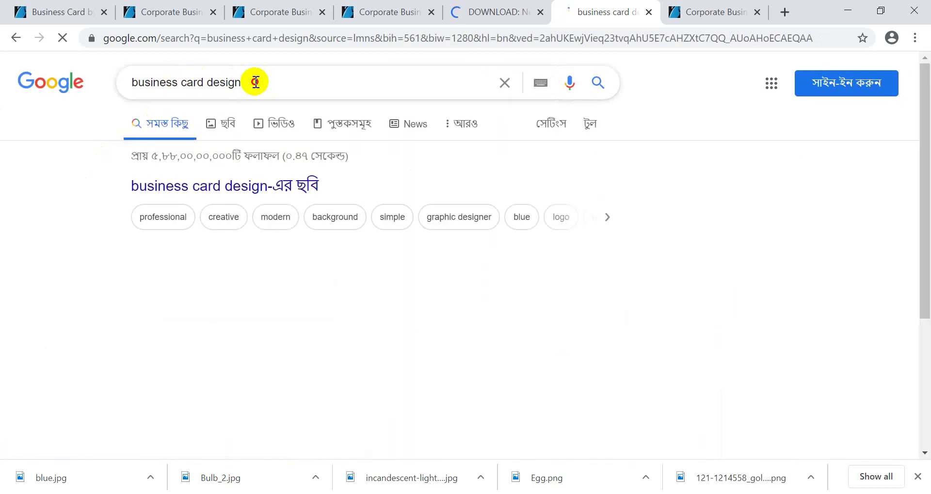
drag(255, 82, 206, 84)
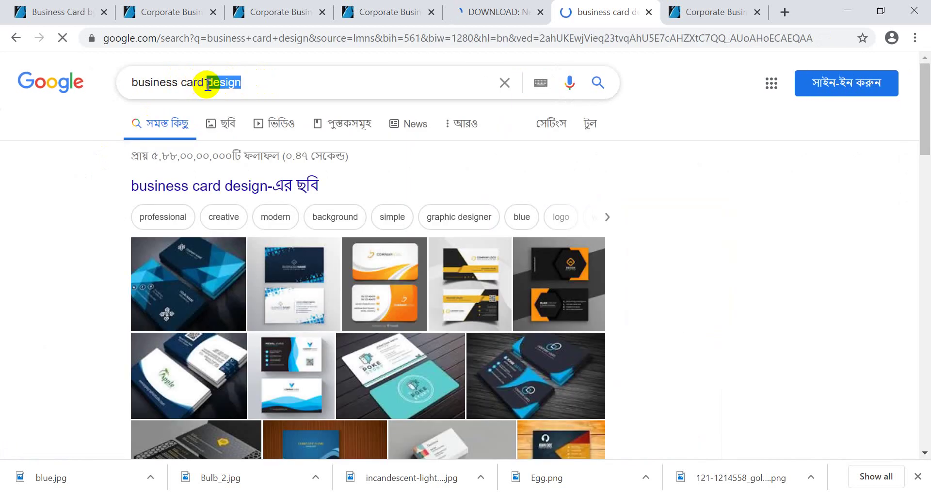
text(s)
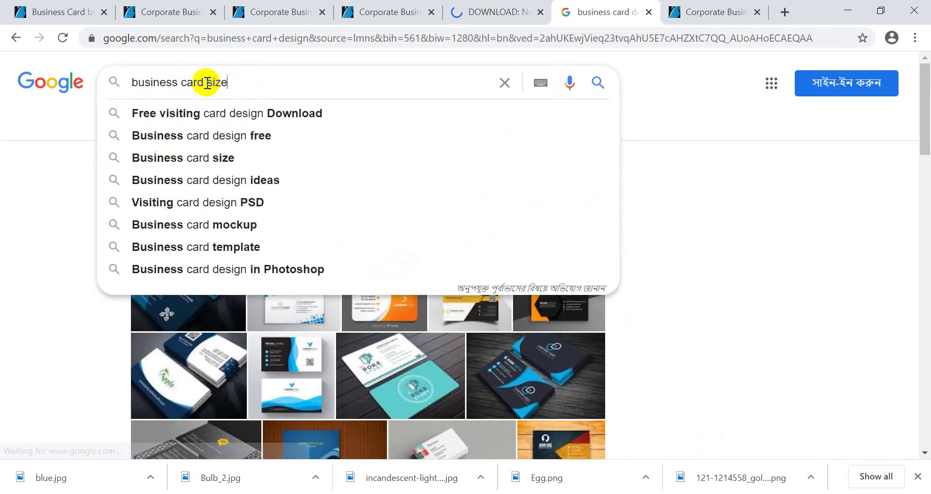
text(ize)
key(Return)
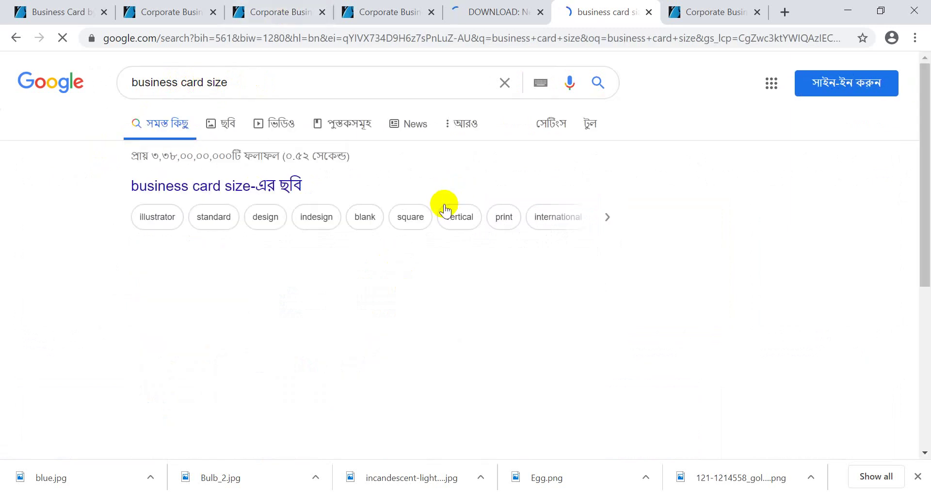
scroll(199, 166, down, 2)
scroll(190, 167, down, 2)
scroll(186, 167, down, 5)
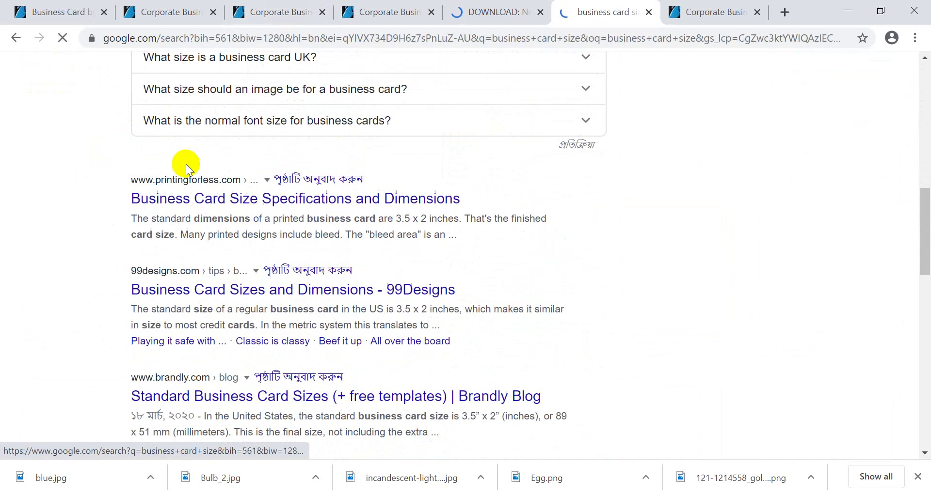
scroll(185, 164, down, 1)
scroll(185, 162, up, 10)
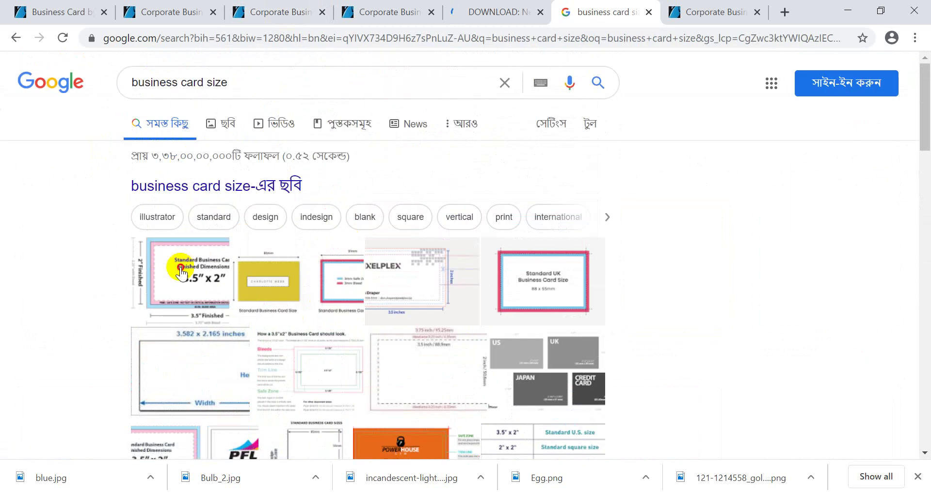
Enlarge the Standard Business Card Finished Dimensions image (3.5" x 2"), then return to Photoshop's New dialog
click(227, 268)
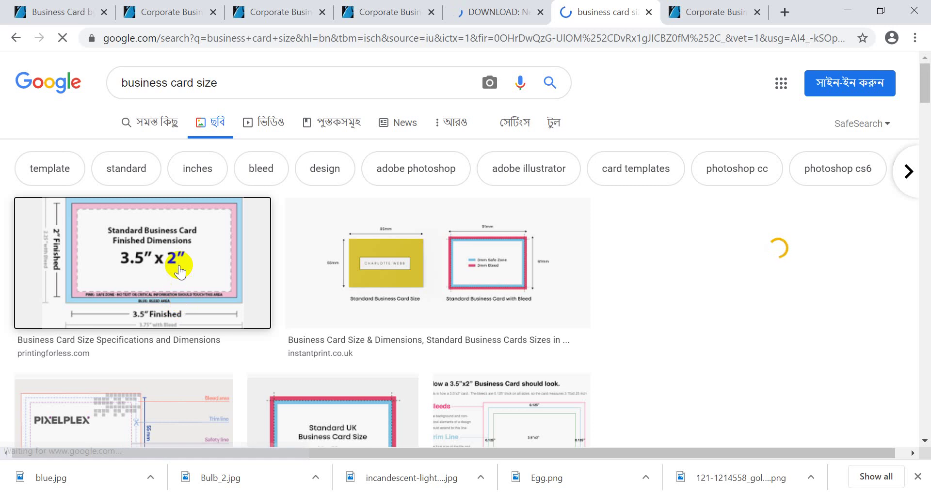
click(154, 276)
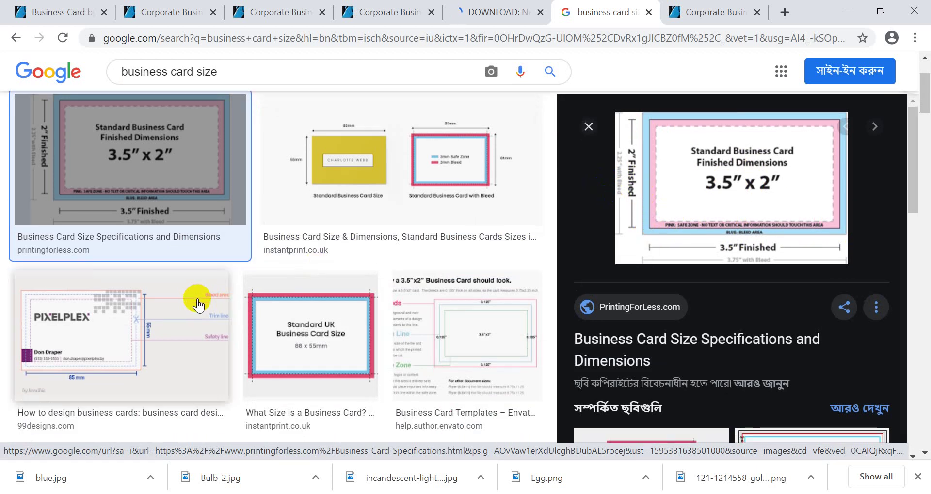
scroll(218, 295, down, 2)
scroll(575, 257, down, 4)
scroll(588, 228, up, 4)
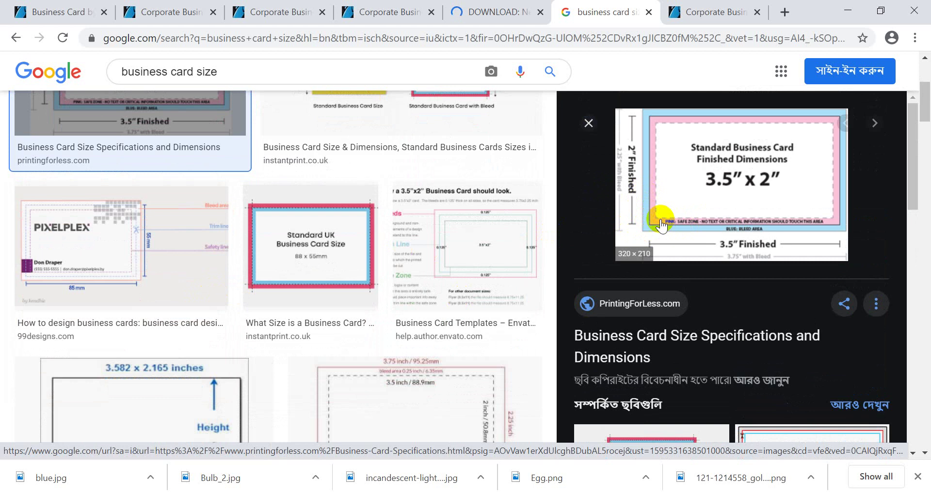
click(643, 116)
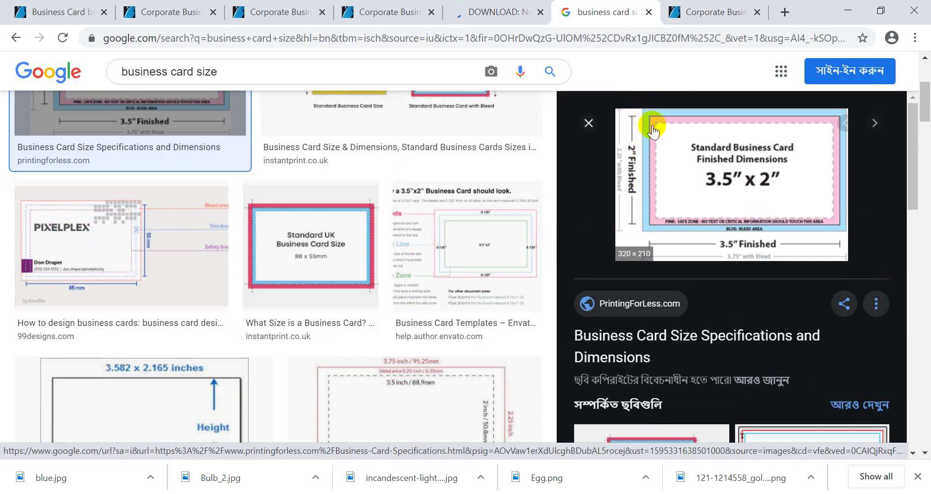
click(651, 124)
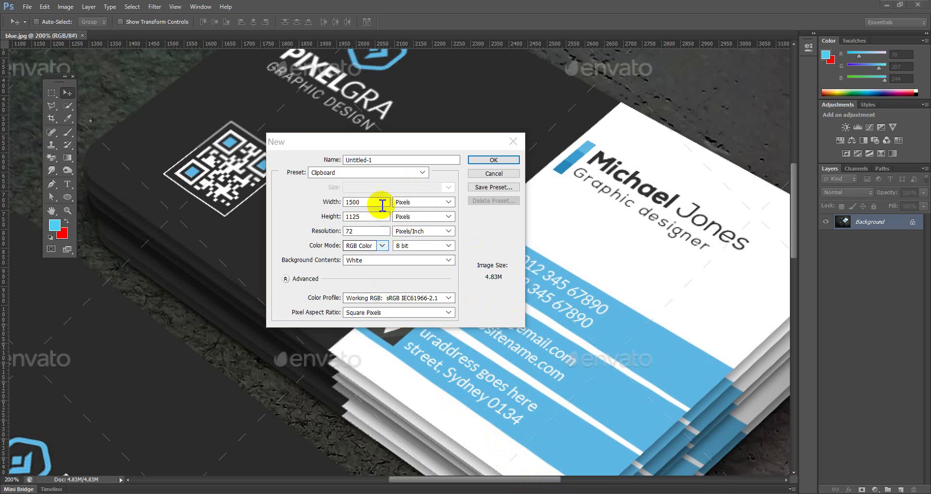
Leave the New dialog at 1500 x 1125 pixels, 72 ppi, and bring up Windows search
click(296, 141)
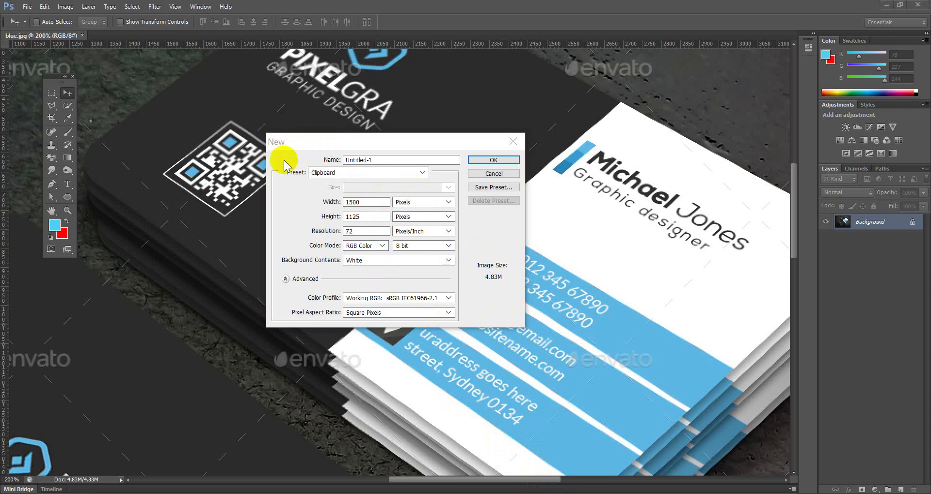
click(136, 250)
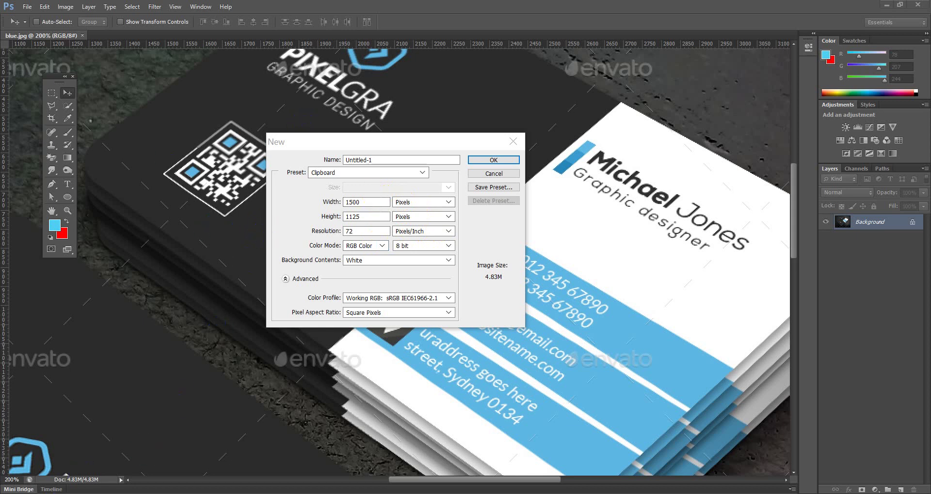
click(80, 485)
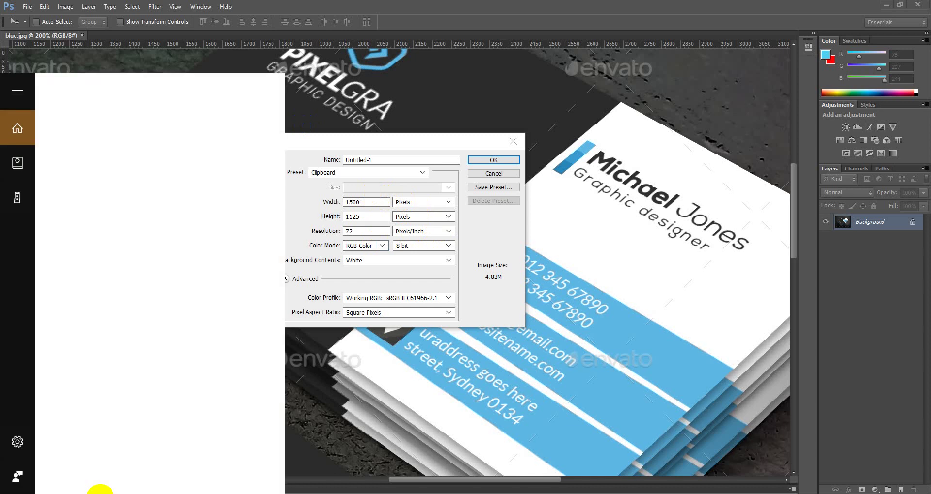
Compute 1 ÷ 8 = 0.125 in Windows Calculator, then close it
text(cal)
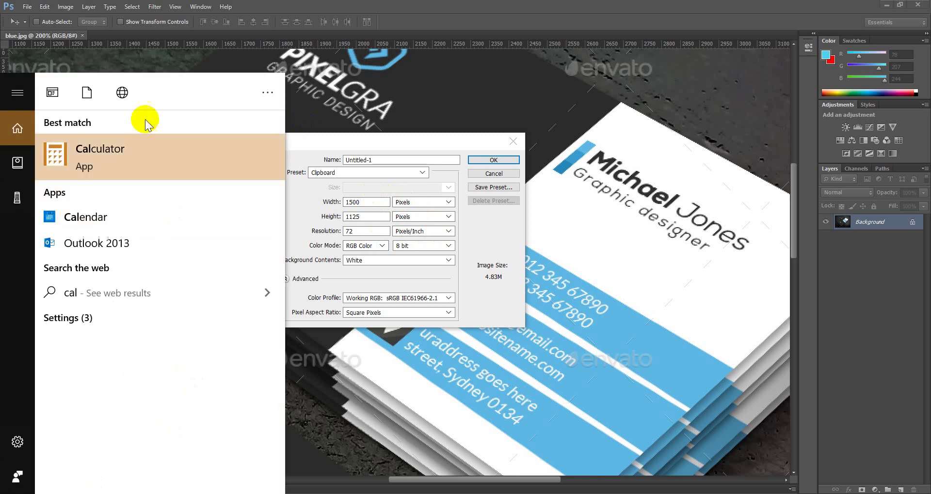
click(180, 163)
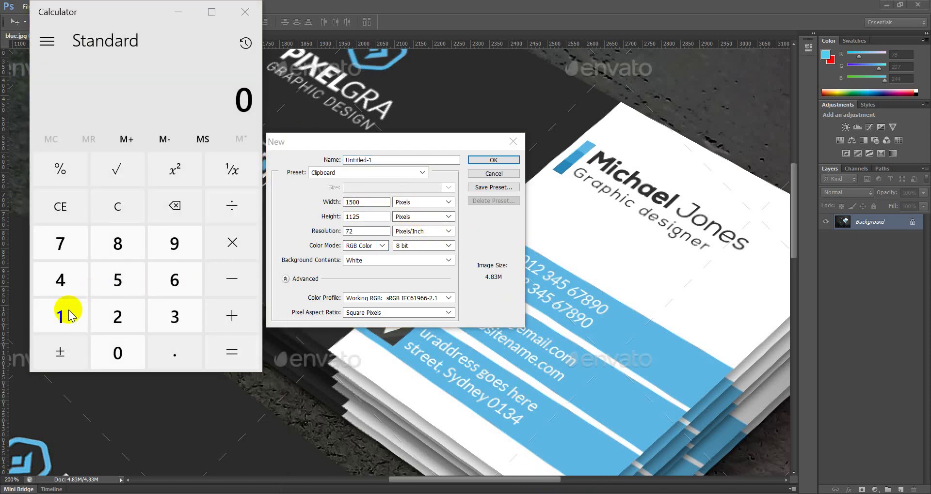
click(60, 316)
click(234, 208)
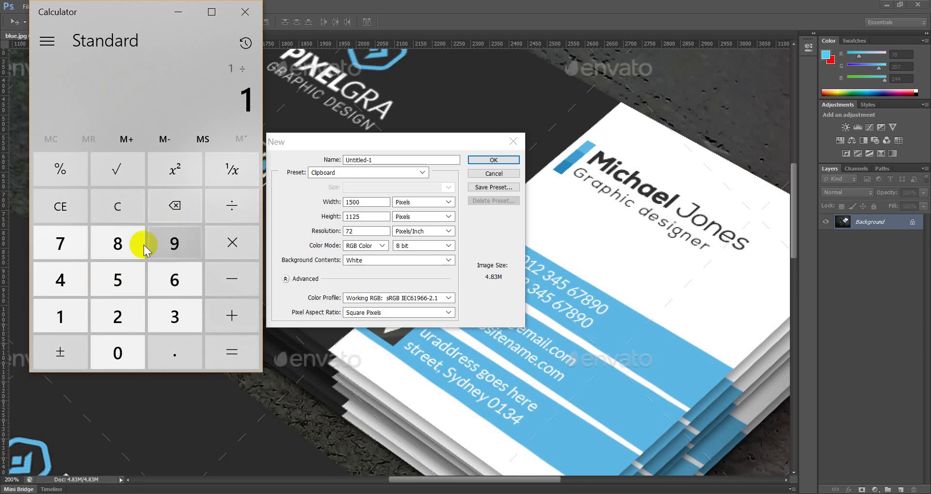
click(143, 246)
click(237, 358)
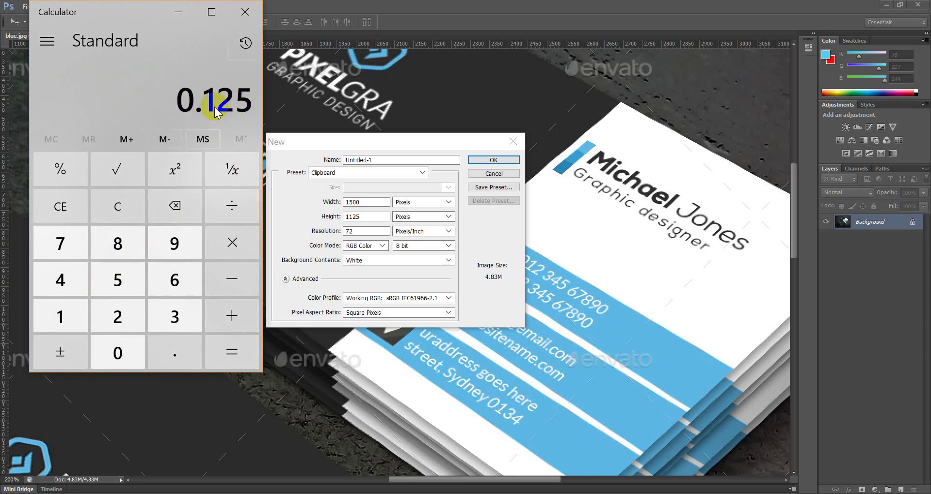
click(247, 11)
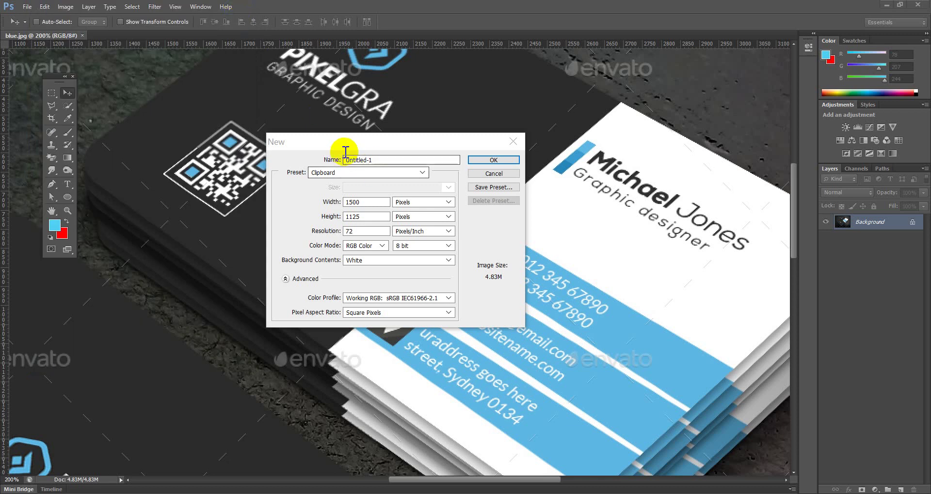
Create a 3.5 × 2 inch, 300 ppi, CMYK Color document with a white background
click(373, 200)
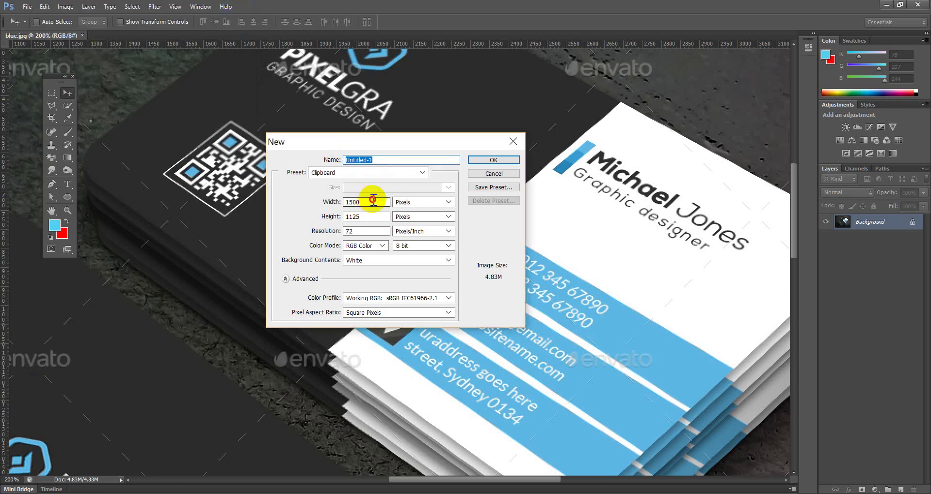
click(404, 202)
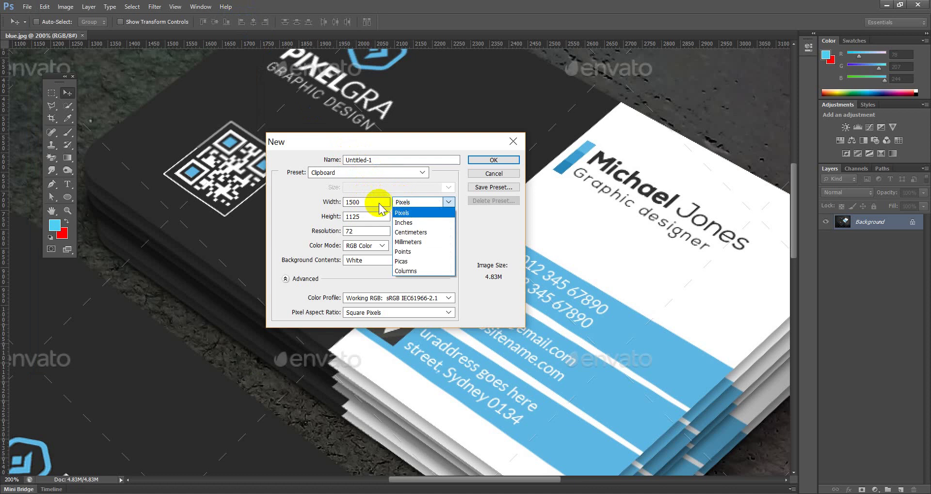
click(401, 223)
click(382, 246)
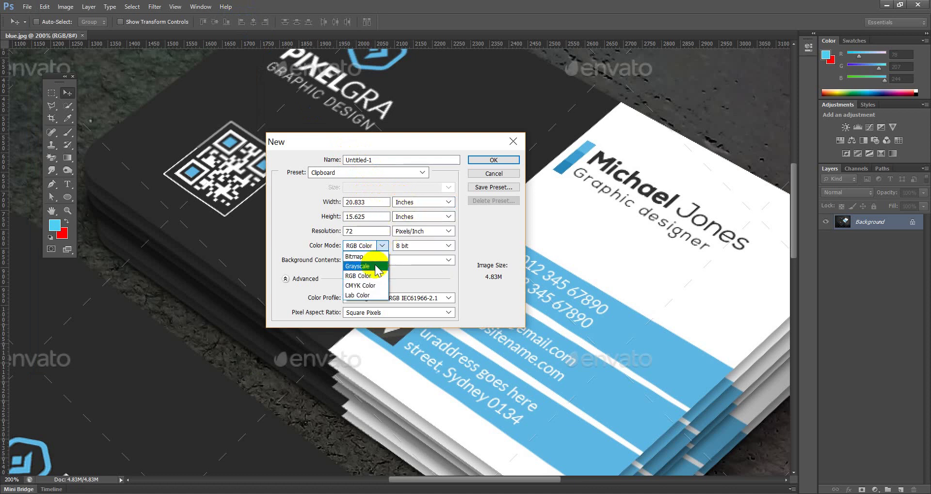
click(373, 286)
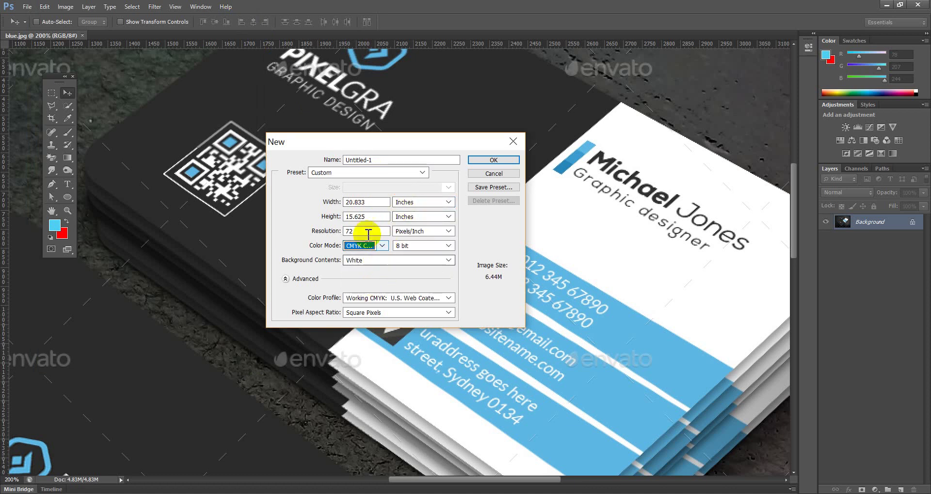
double_click(349, 233)
text(3)
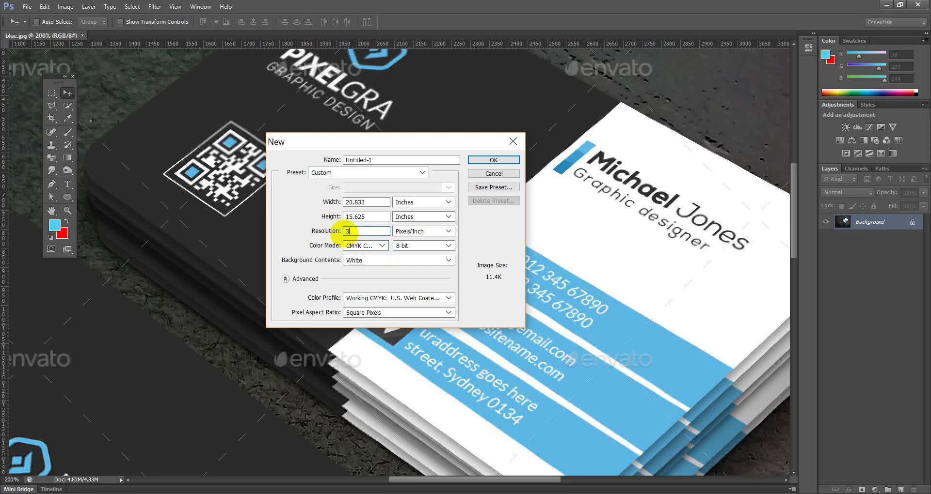
text(00)
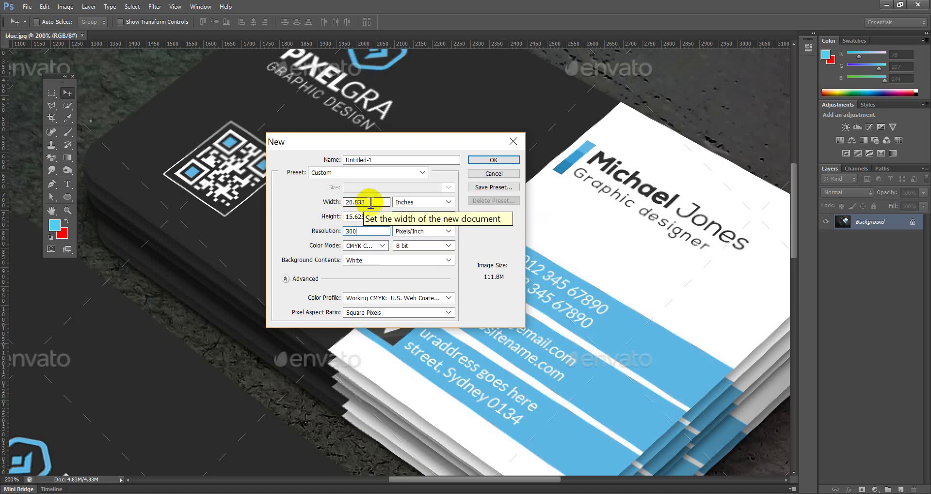
click(319, 206)
text(3)
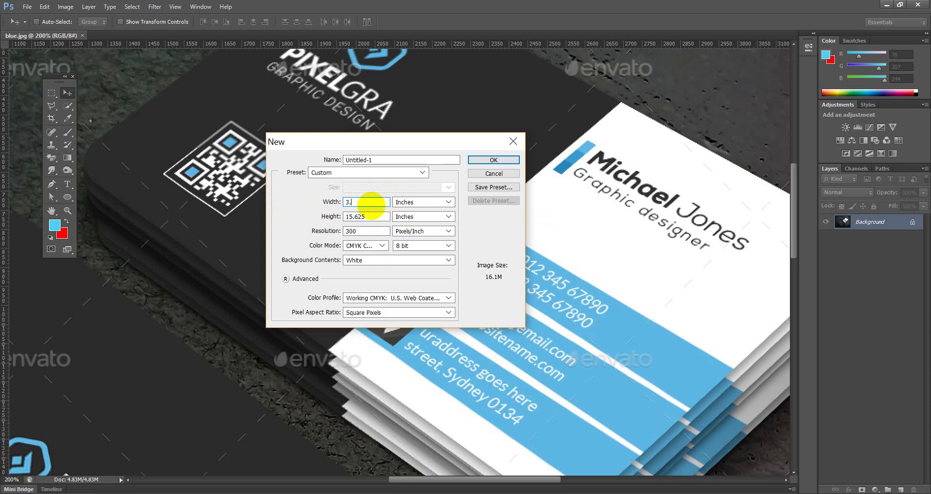
text(5)
click(340, 219)
text(2)
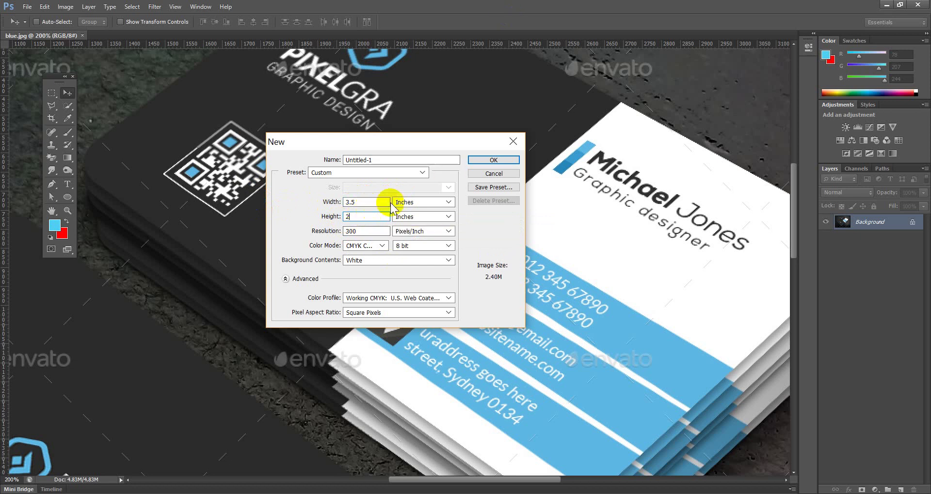
click(495, 162)
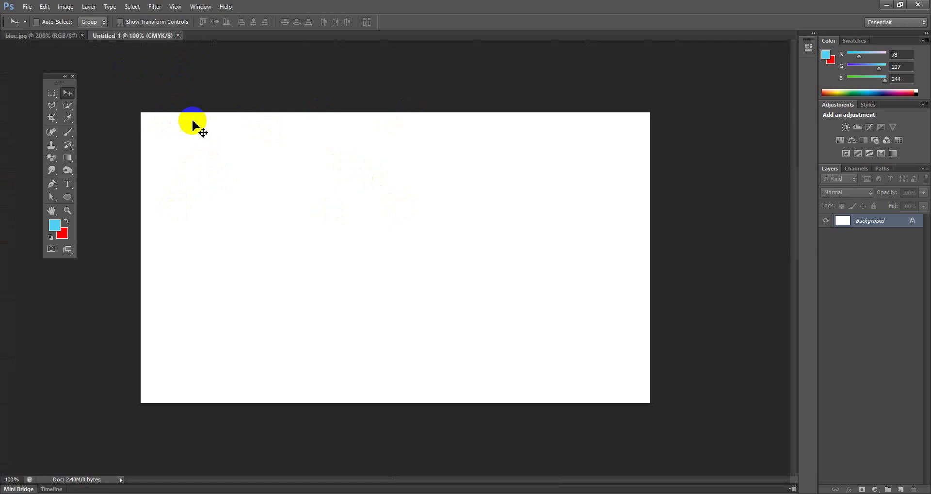
Show rulers and place guides along the canvas's top, left, right and bottom edges
key(ctrl+r)
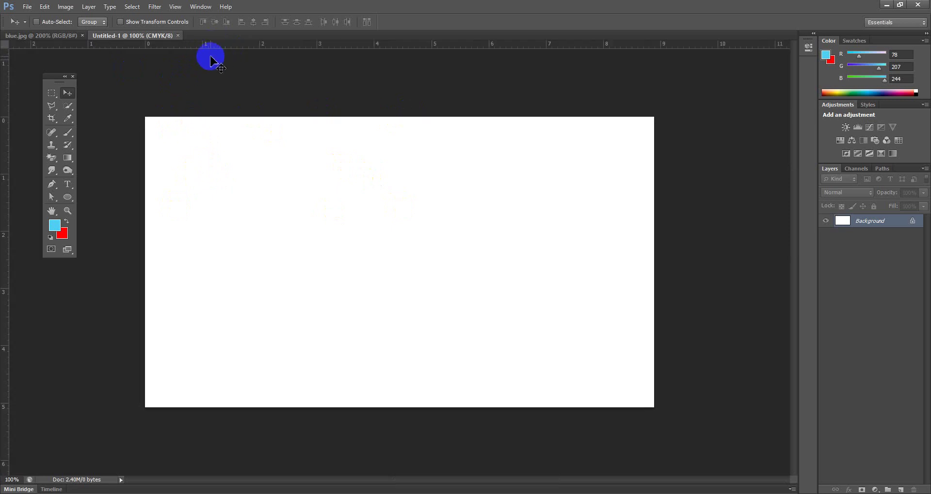
drag(221, 55, 135, 117)
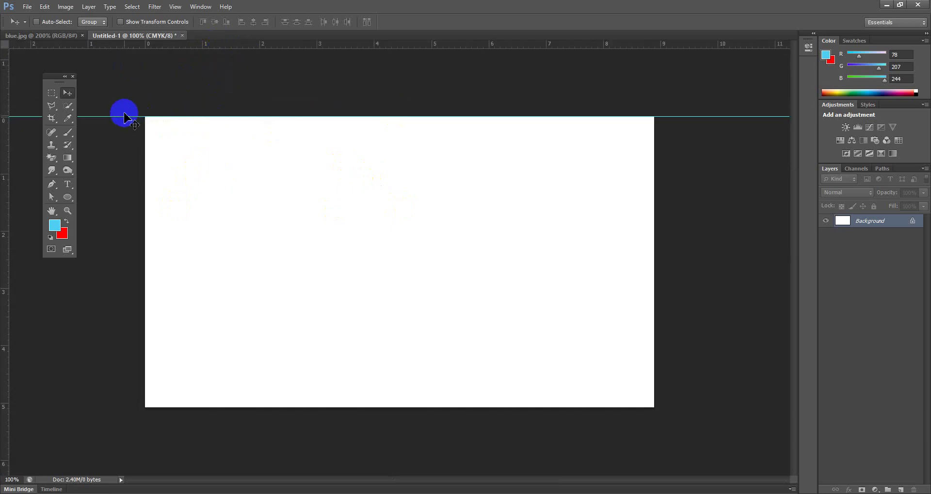
drag(4, 233, 145, 238)
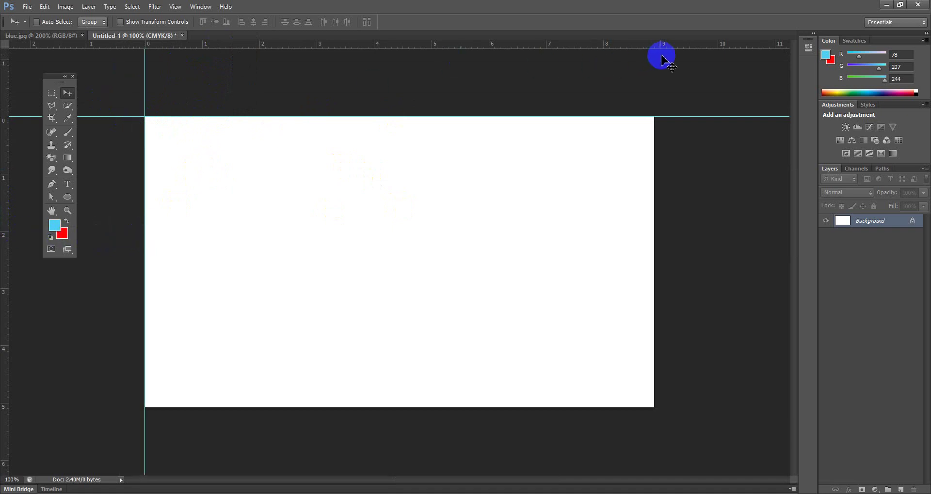
drag(8, 283, 654, 297)
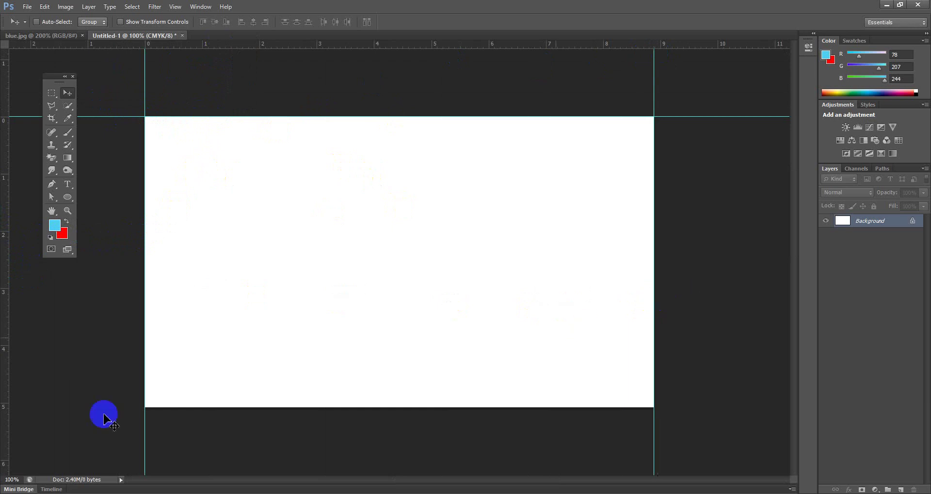
drag(354, 48, 339, 407)
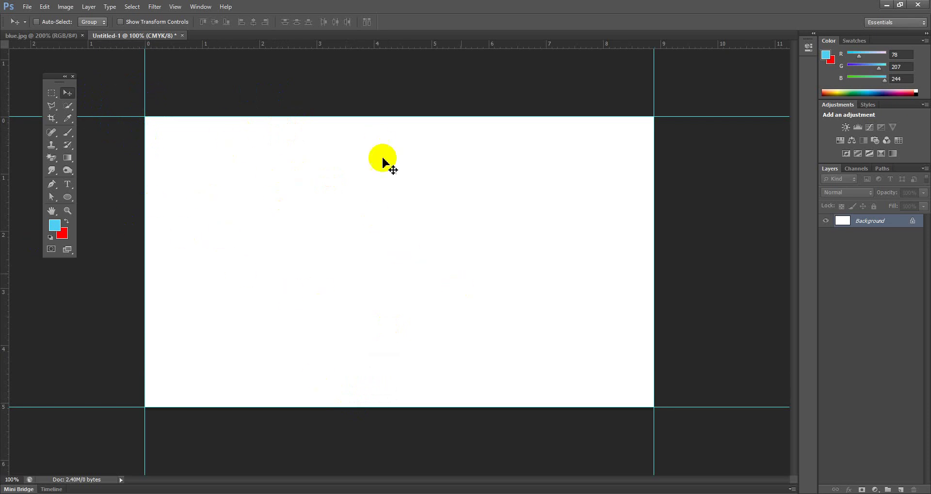
mouse_move(202, 97)
mouse_down()
mouse_move(169, 95)
mouse_move(162, 135)
mouse_up()
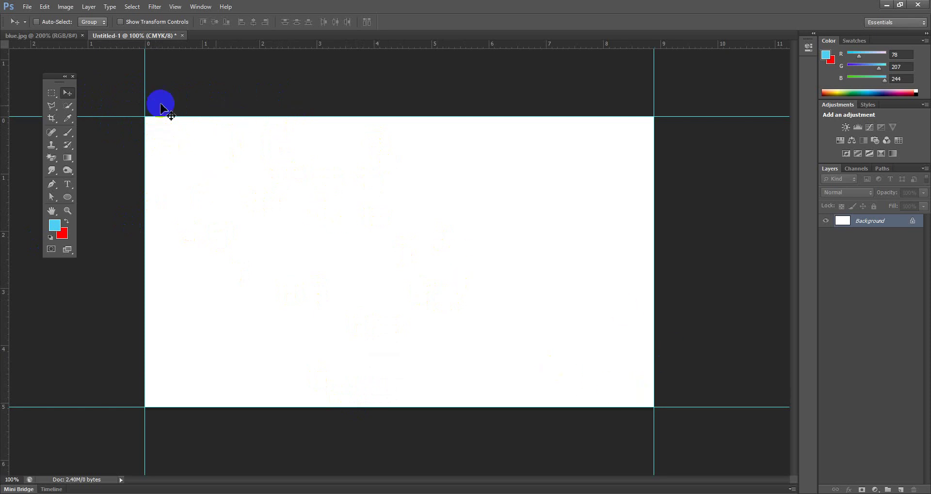
drag(160, 103, 170, 199)
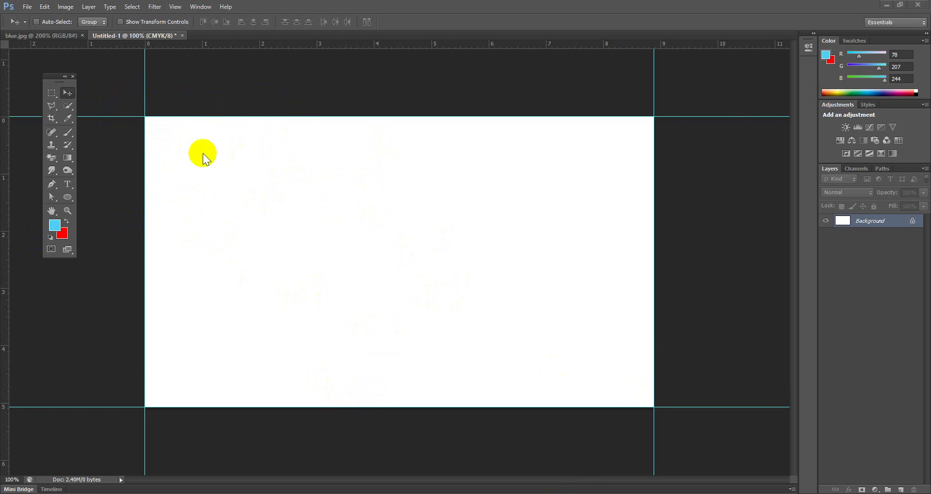
click(150, 128)
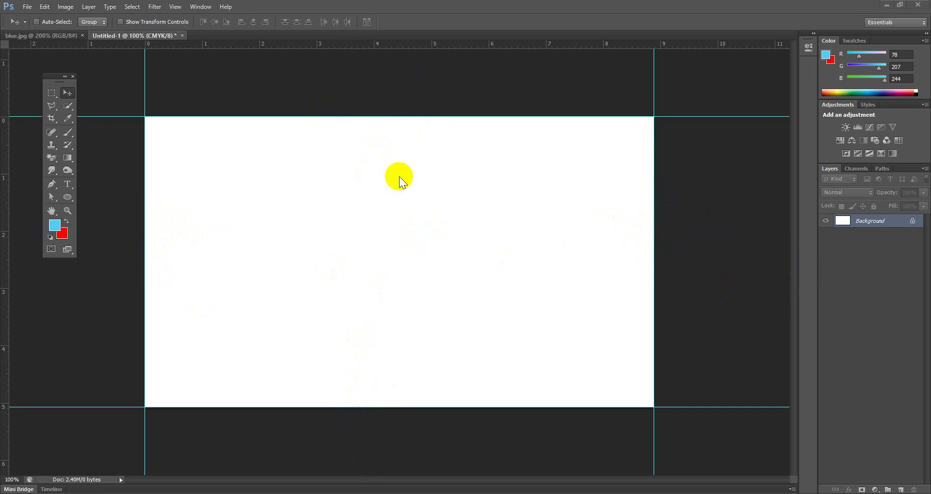
Select the Rectangle Tool from the shape flyout and dismiss the Create Rectangle size dialog
click(67, 197)
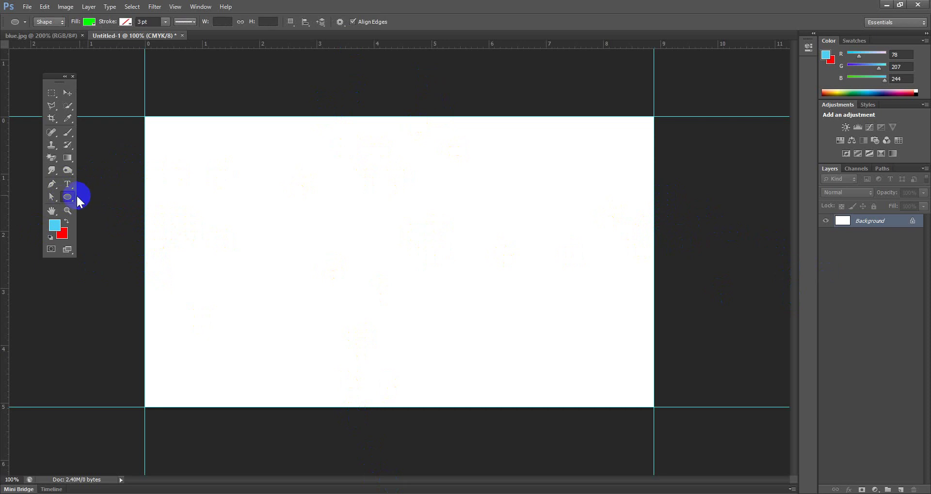
click(68, 198)
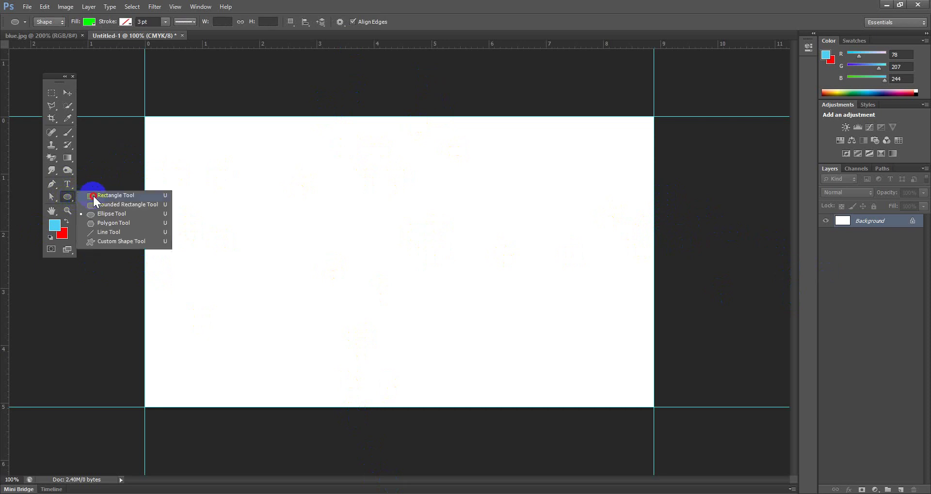
click(96, 196)
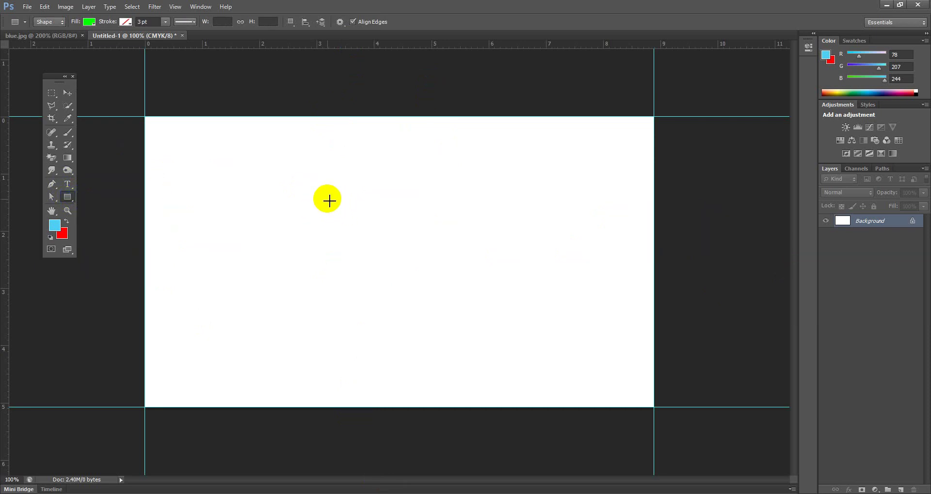
click(330, 200)
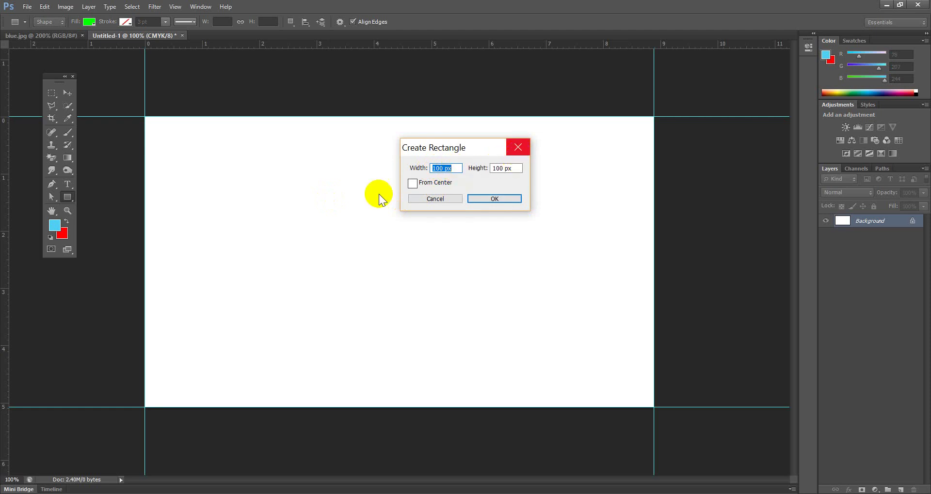
click(516, 150)
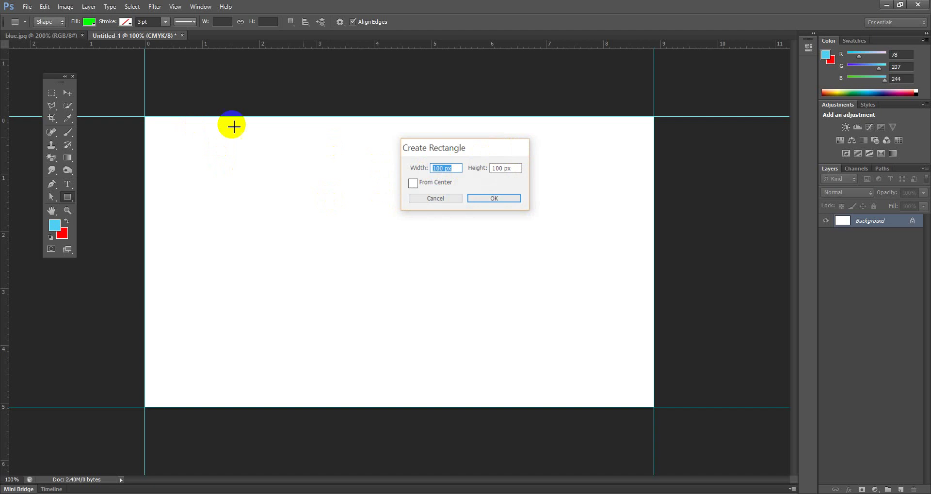
Review Canvas Size (8.89 x 5.08 cm, Relative 0) twice, closing it without changes
click(65, 6)
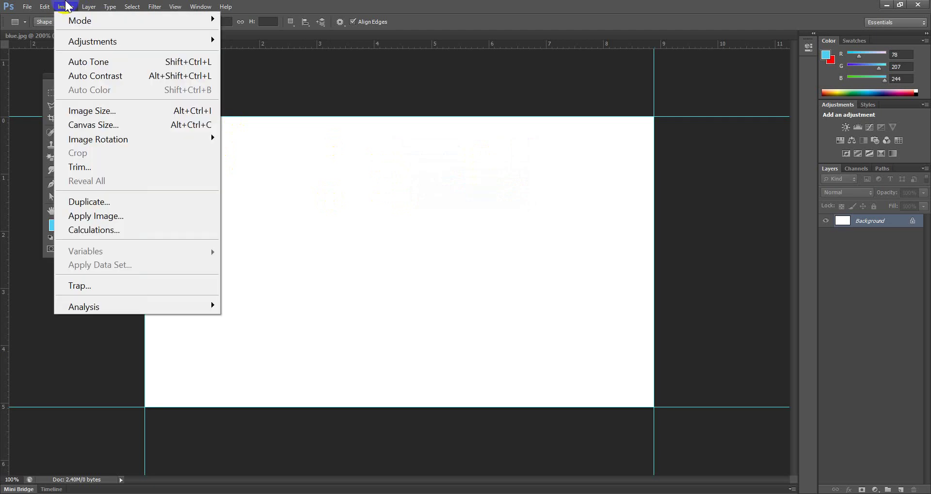
click(94, 125)
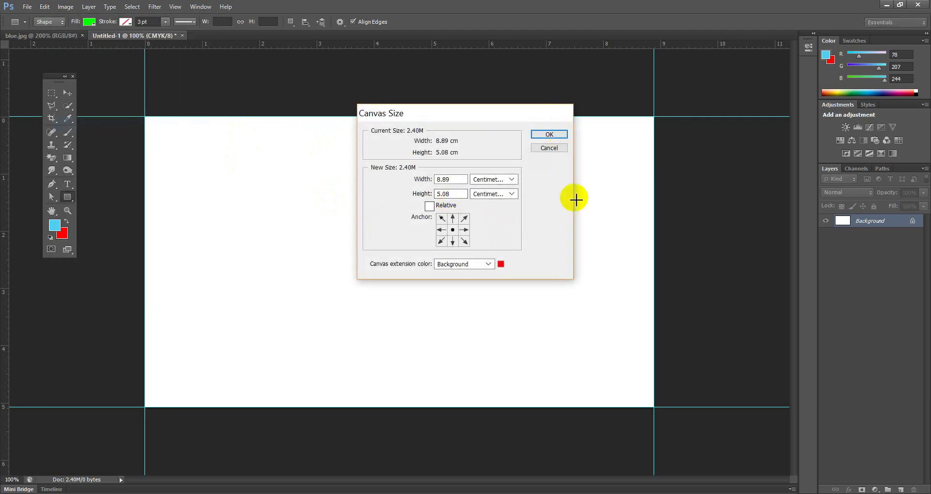
key(Escape)
click(72, 8)
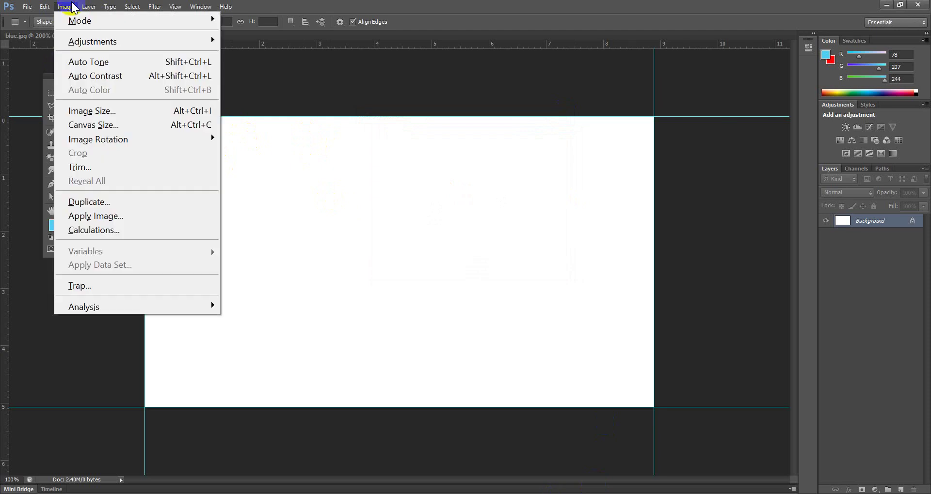
click(117, 131)
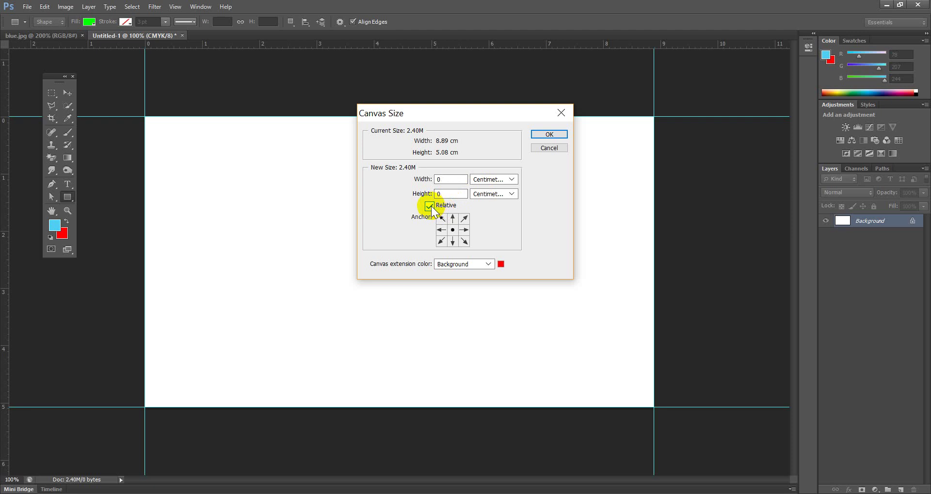
click(563, 112)
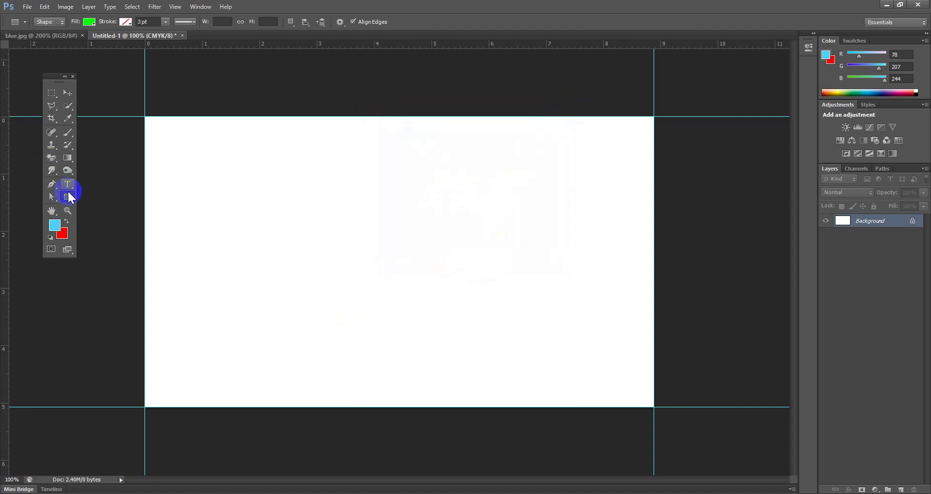
Undo a stray rectangle, then create a 0.125 x 0.125 in green square at the top-left corner
drag(347, 219, 347, 217)
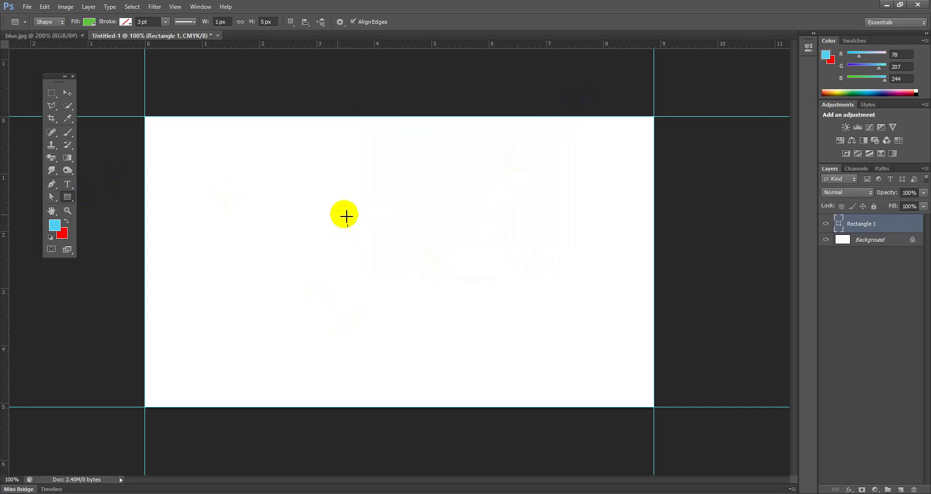
key(ctrl+z)
click(277, 211)
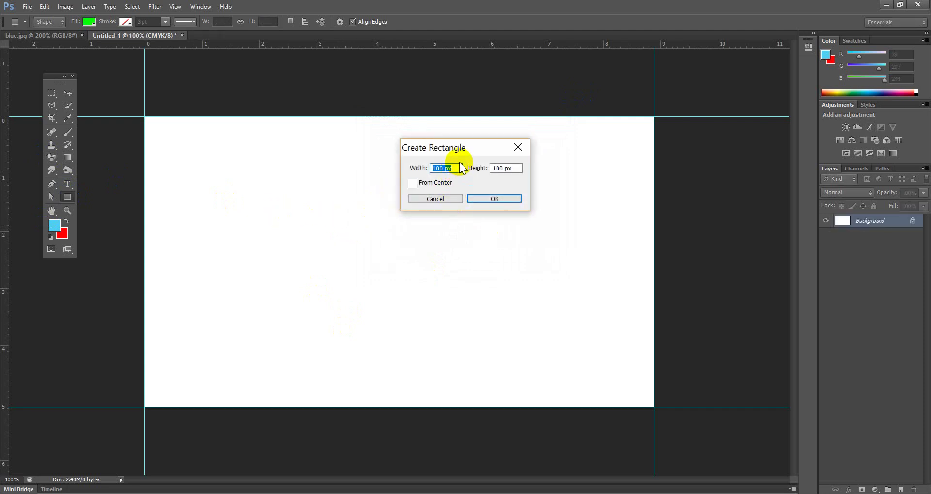
text(0.125)
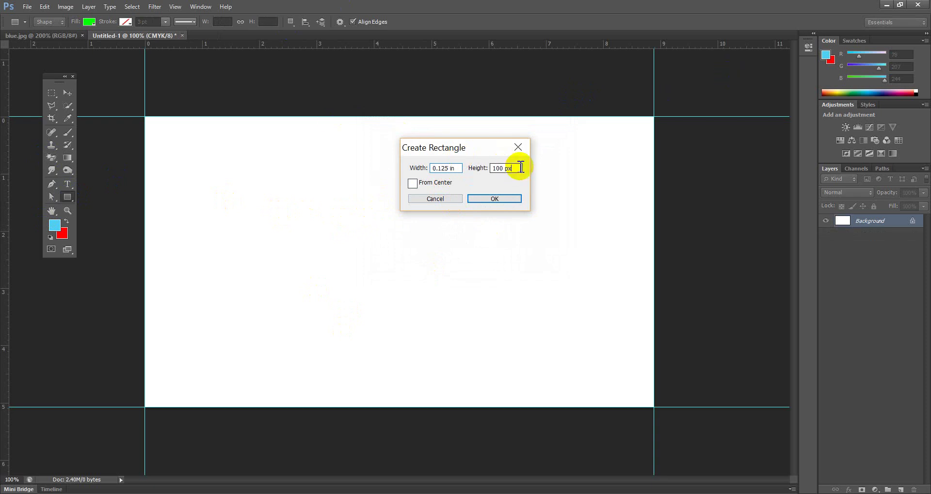
drag(519, 168, 488, 153)
text(0.)
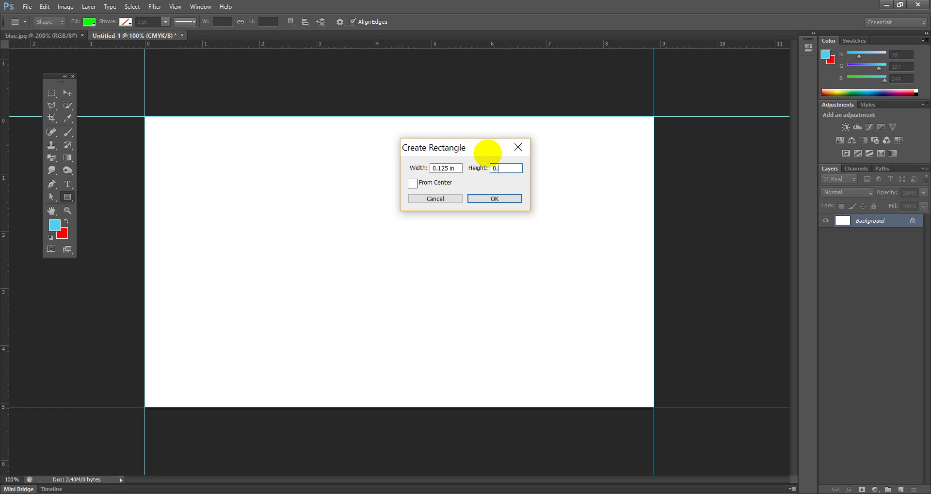
text(125)
key(Return)
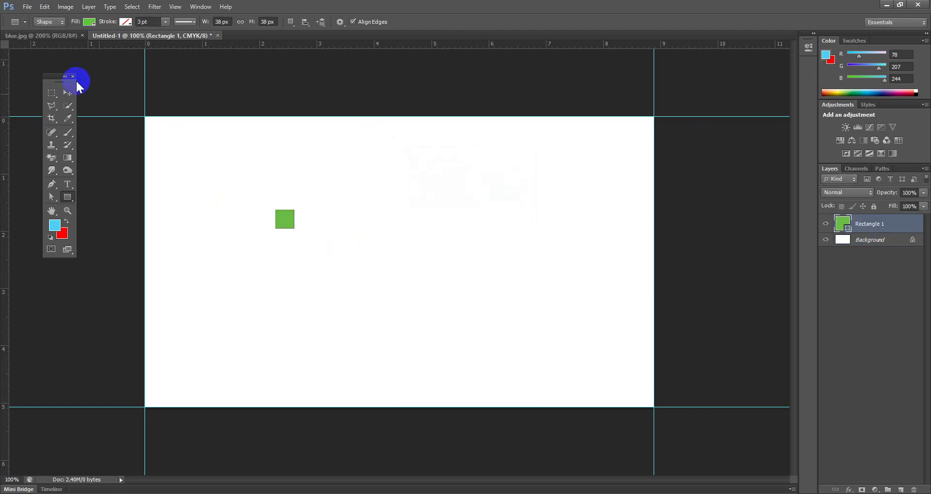
click(67, 93)
drag(280, 218, 150, 134)
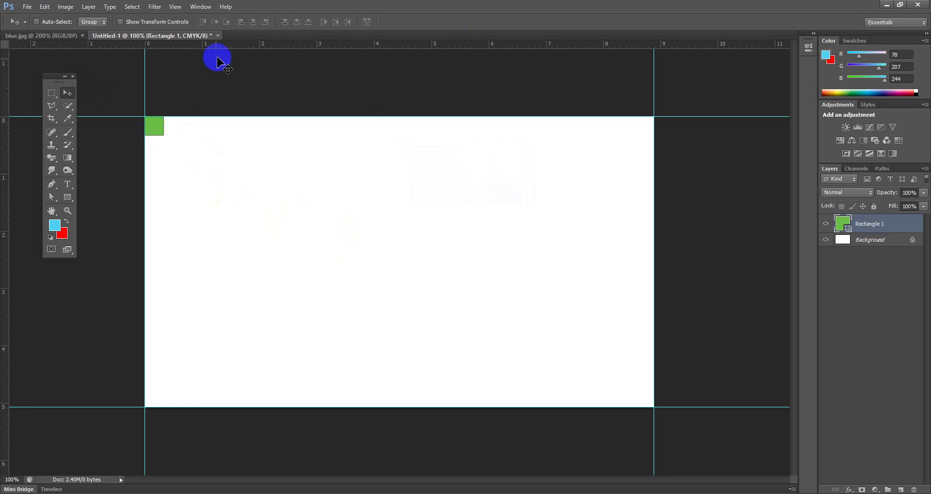
drag(225, 45, 207, 135)
drag(6, 274, 163, 255)
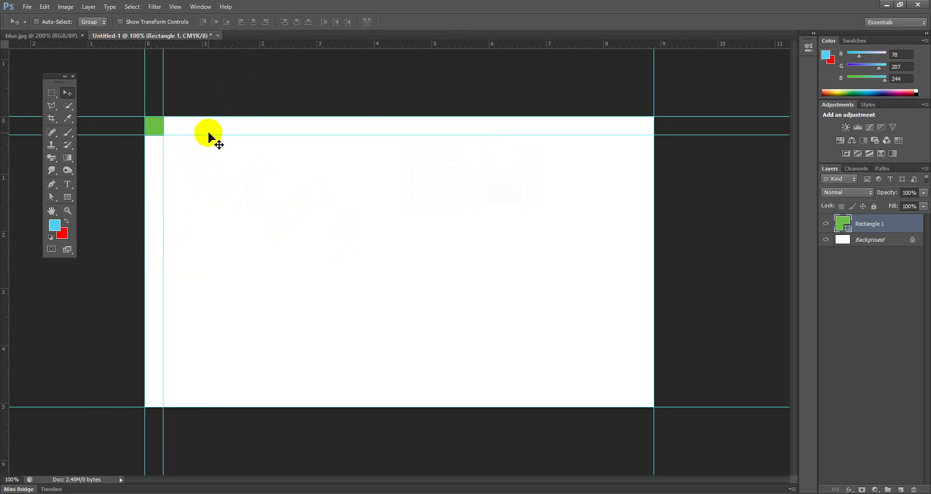
drag(211, 137, 208, 136)
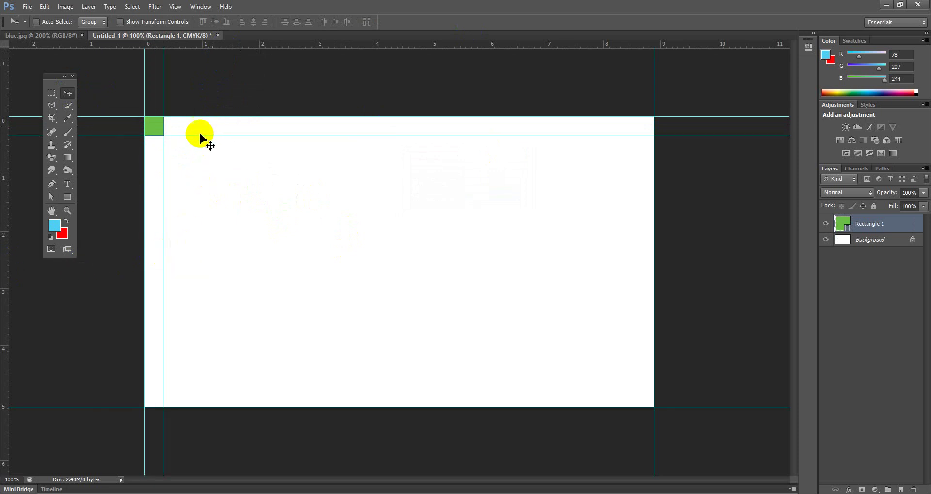
drag(152, 129, 645, 396)
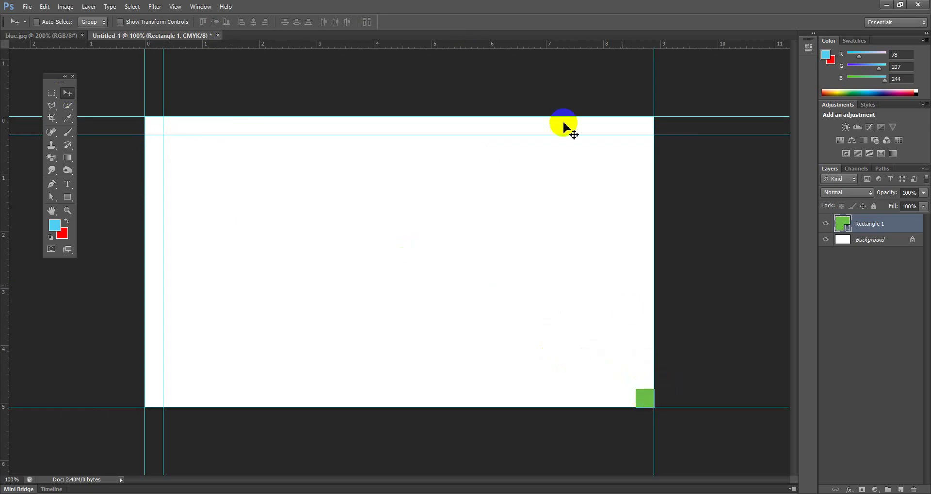
drag(4, 345, 635, 337)
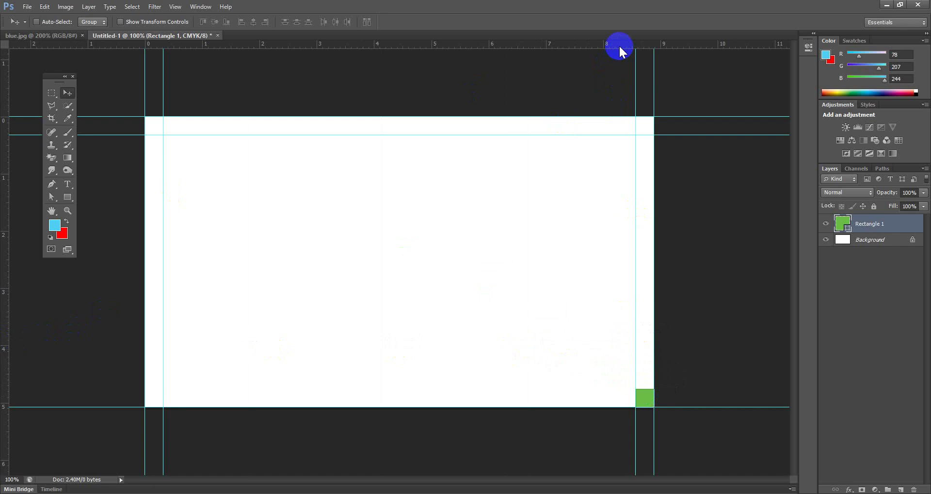
drag(621, 45, 678, 388)
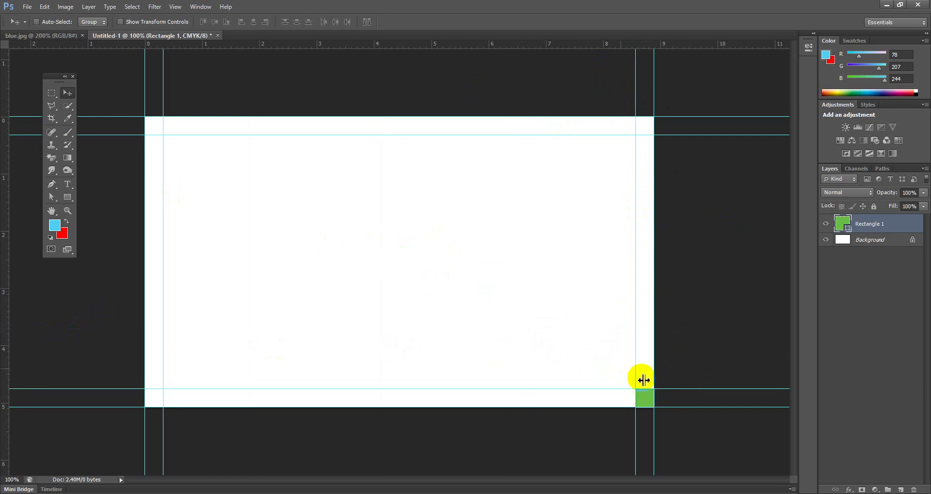
click(551, 417)
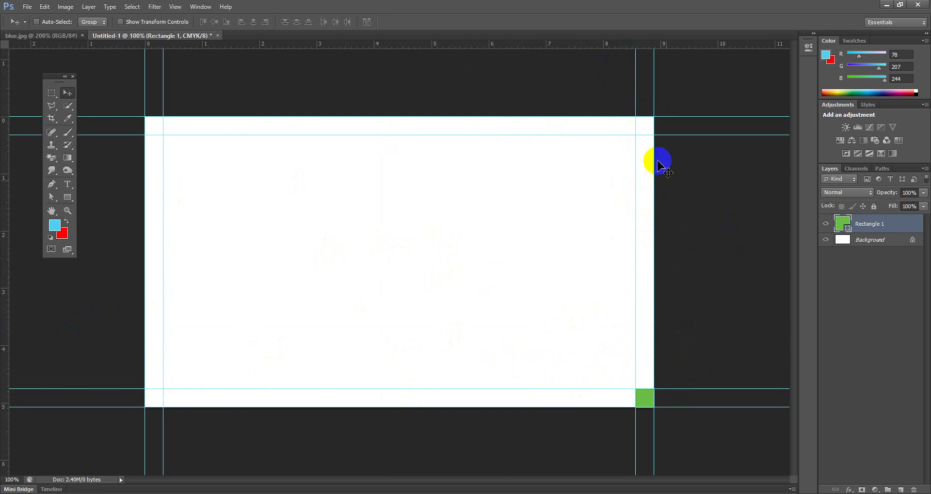
click(658, 143)
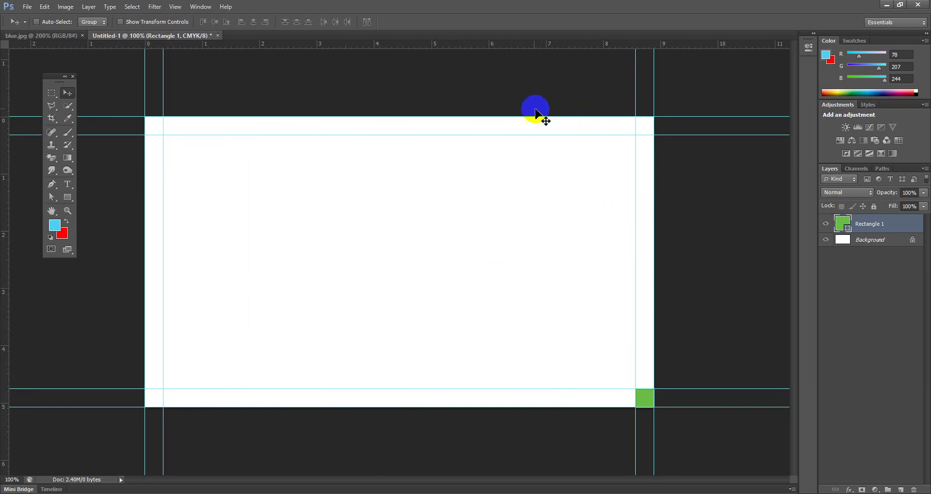
click(151, 121)
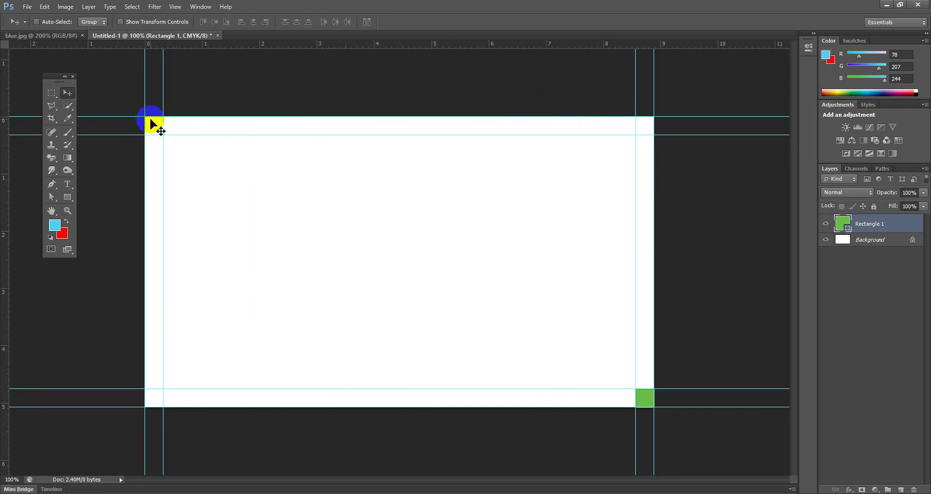
click(671, 131)
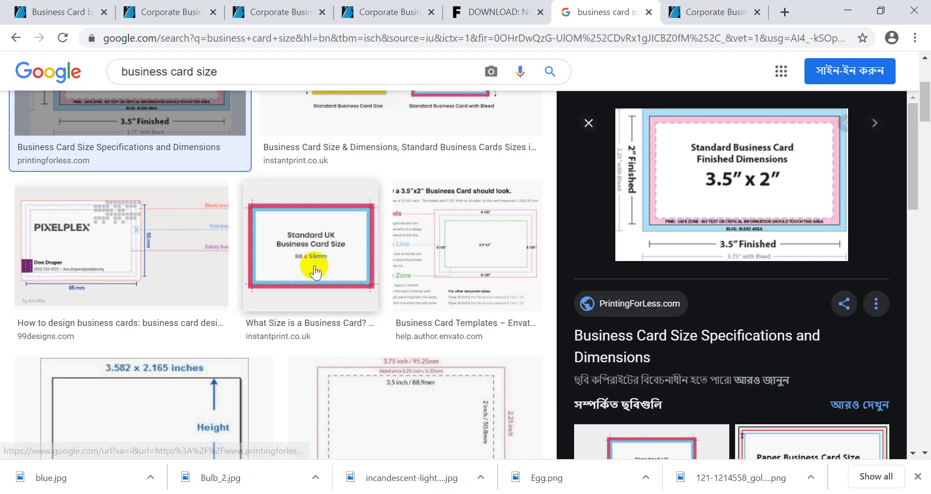
Browse the GraphicRiver business card item page and its search results
click(370, 11)
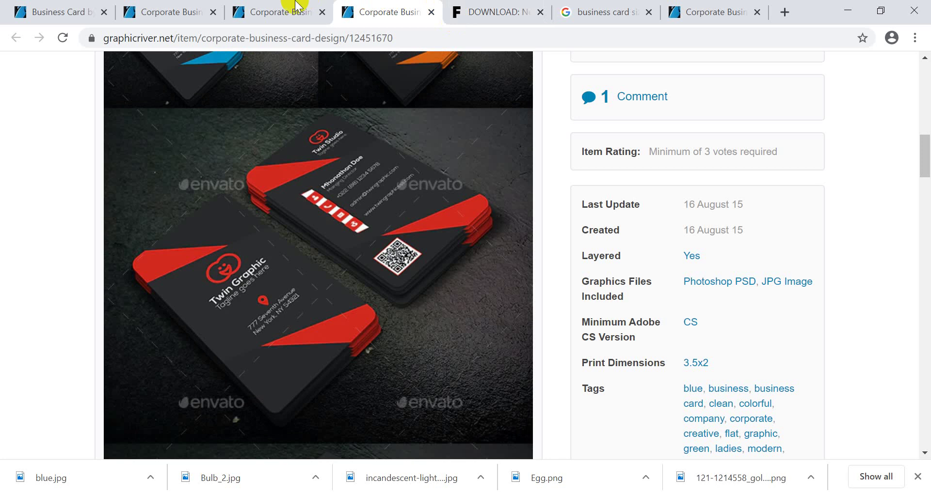
click(297, 6)
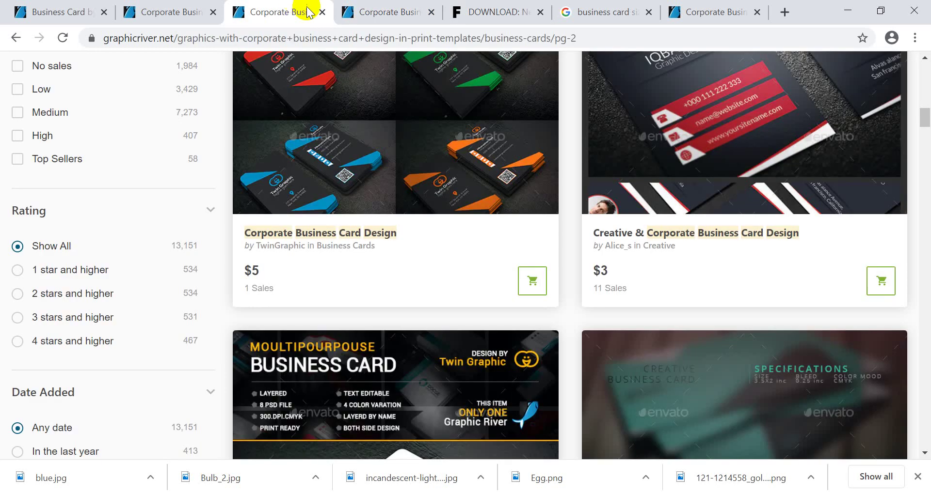
scroll(455, 269, down, 3)
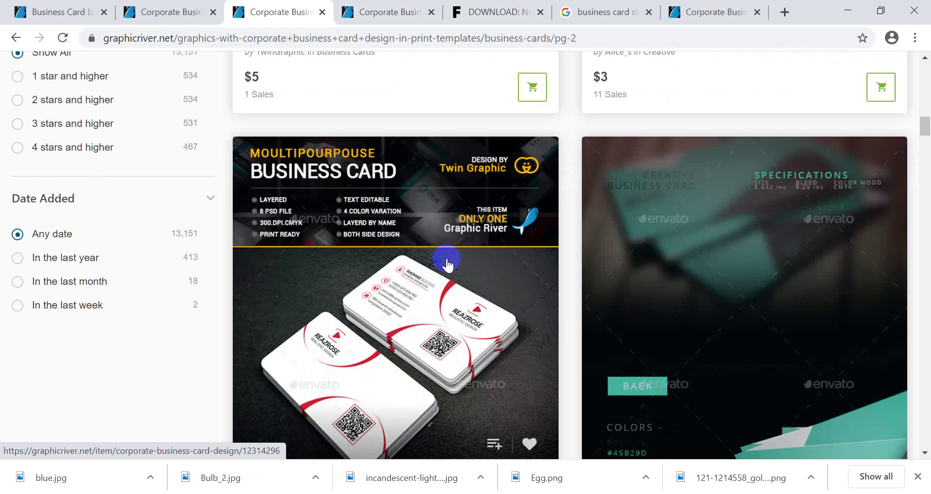
Change the Google Images query to 'business card' and preview a GraphicRiver template result
click(603, 10)
scroll(653, 77, up, 5)
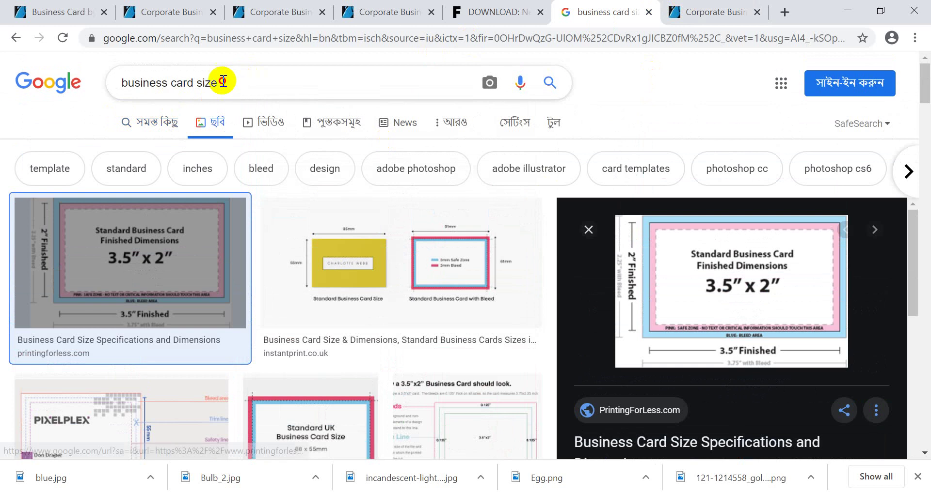
drag(220, 83, 212, 85)
key(BackSpace)
key(BackSpace)
key(BackSpace)
key(BackSpace)
key(BackSpace)
key(Return)
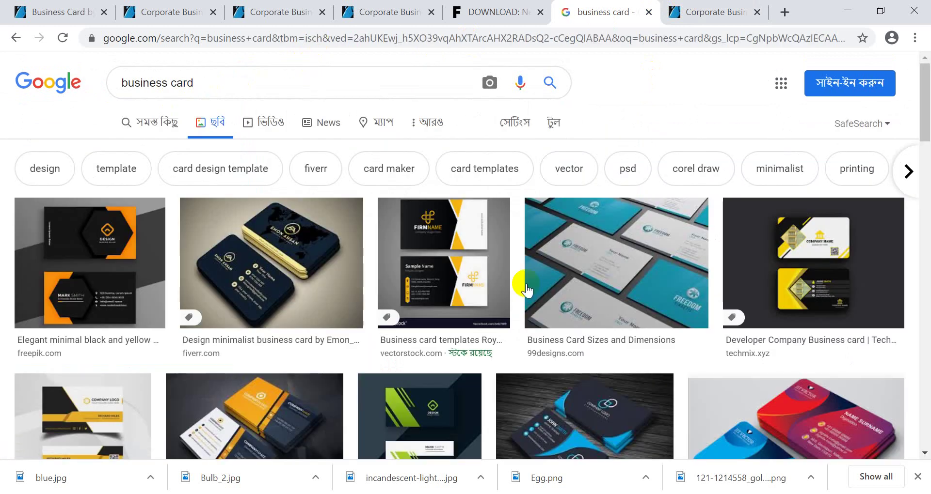
scroll(791, 282, down, 4)
scroll(825, 264, down, 4)
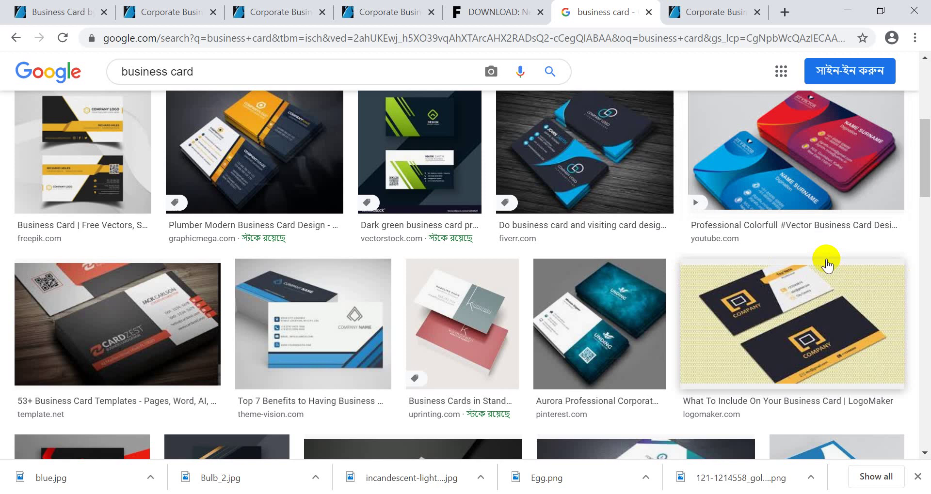
scroll(824, 262, down, 1)
scroll(825, 247, down, 5)
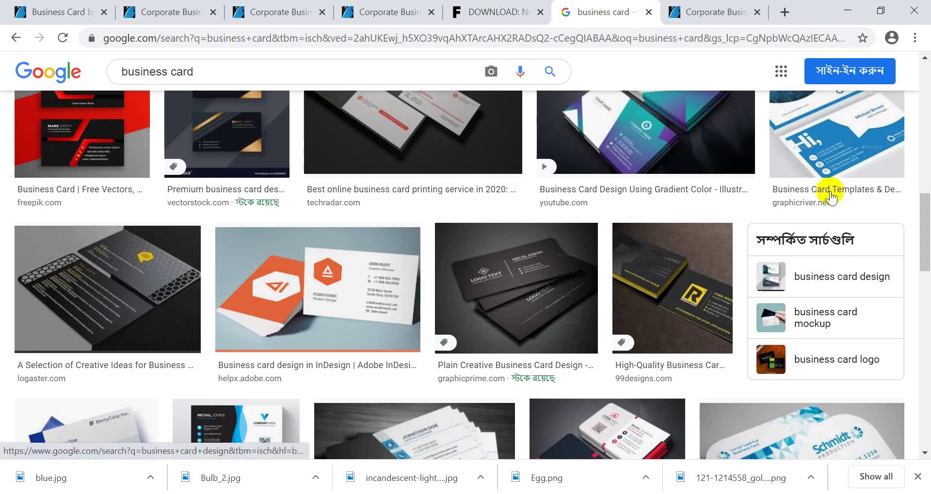
click(824, 156)
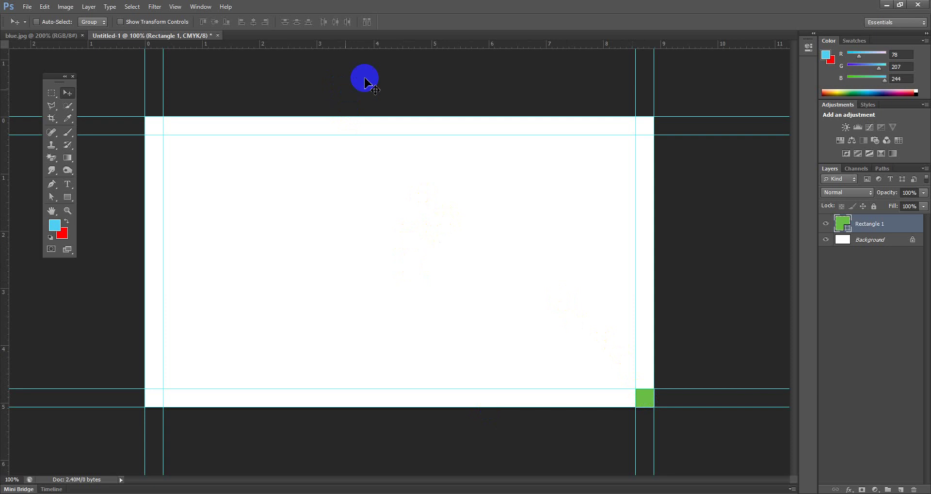
Delete the green Rectangle 1 square layer
click(194, 131)
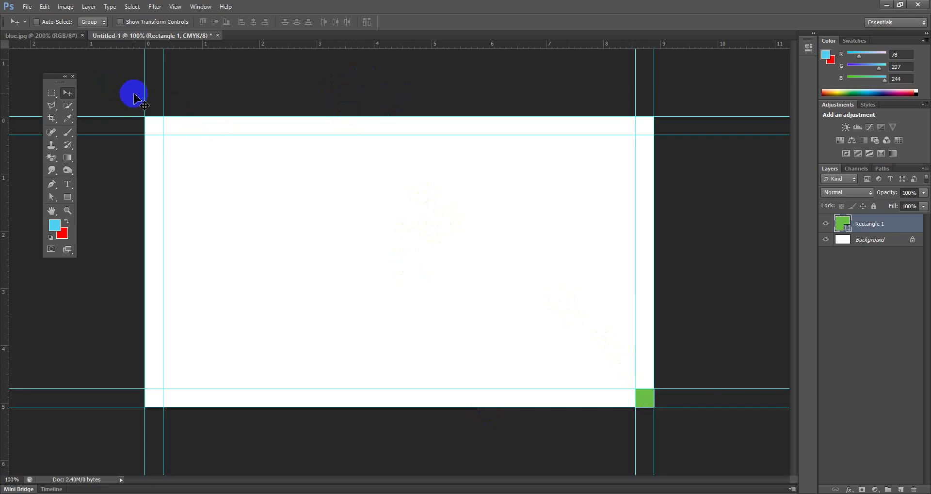
click(551, 202)
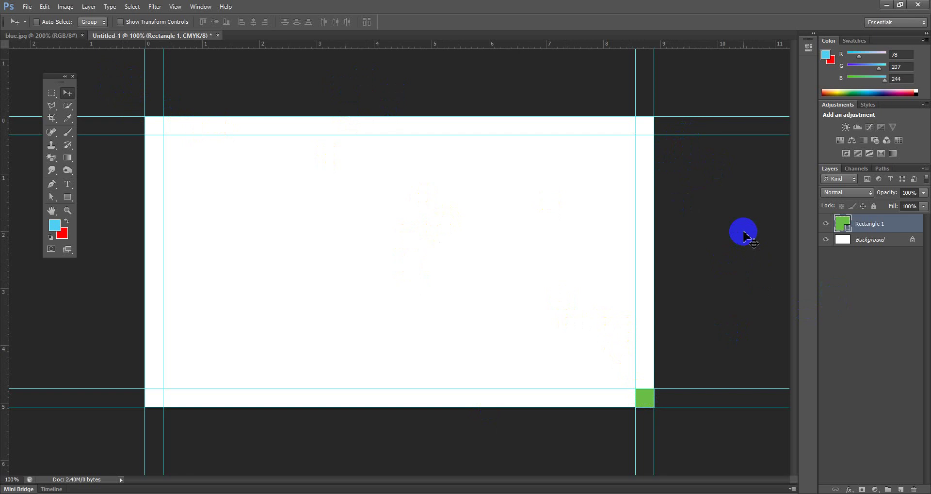
key(Delete)
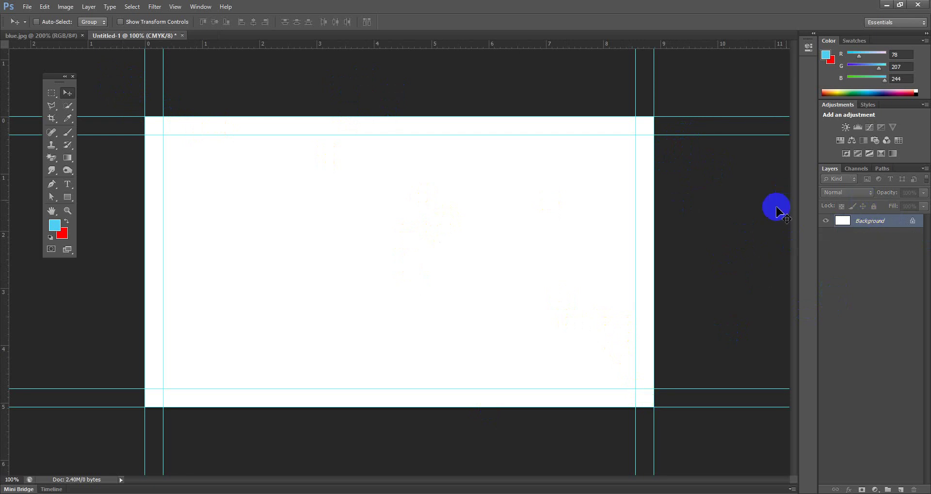
Extend the canvas by a relative 0.25 inch in width and height, measured in Inches
click(64, 7)
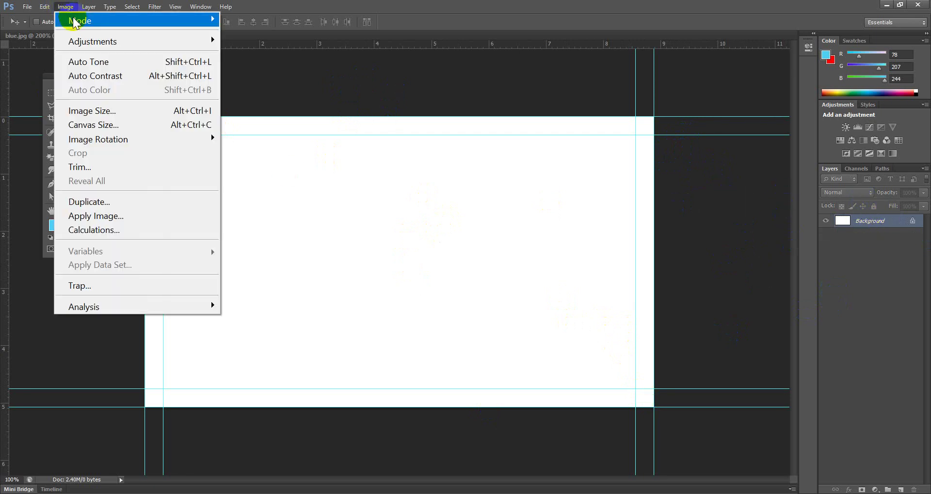
click(105, 125)
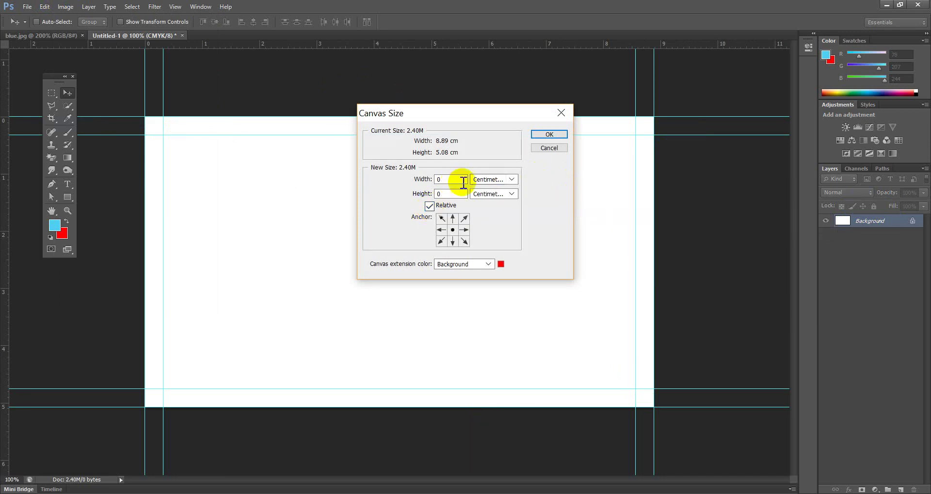
click(492, 180)
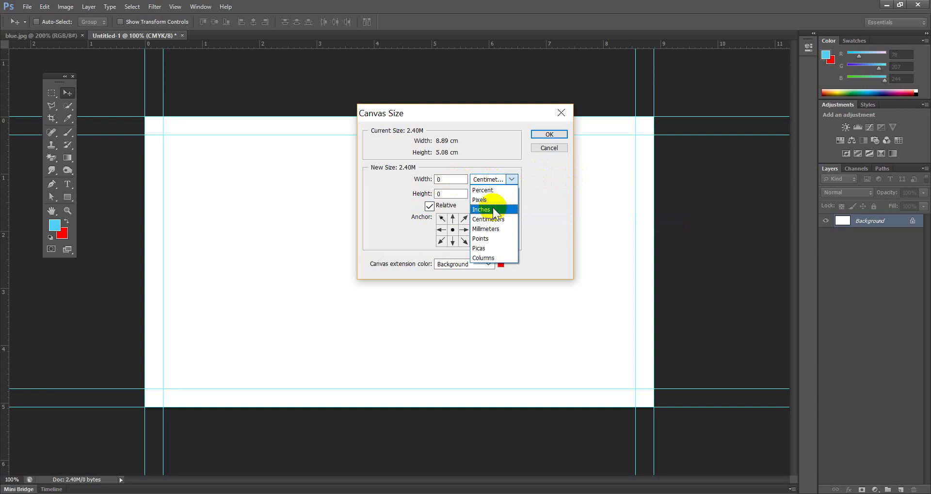
click(494, 209)
click(505, 180)
click(498, 210)
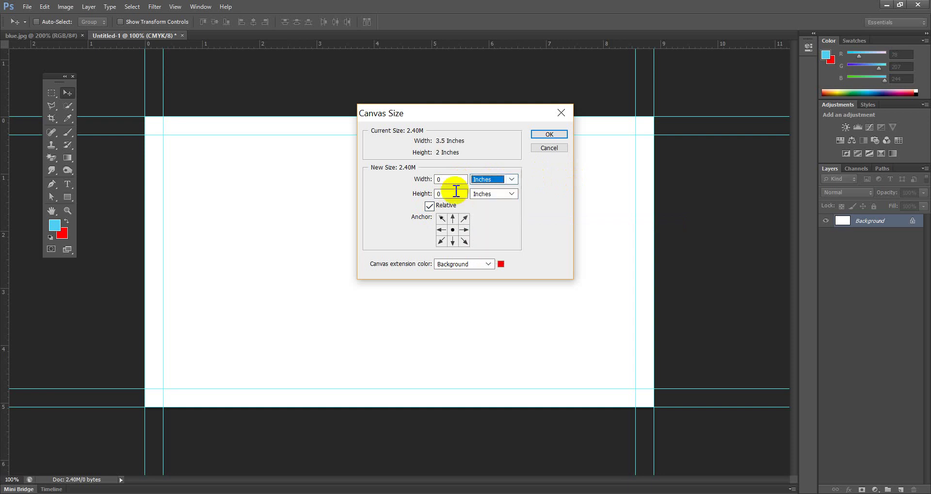
double_click(452, 181)
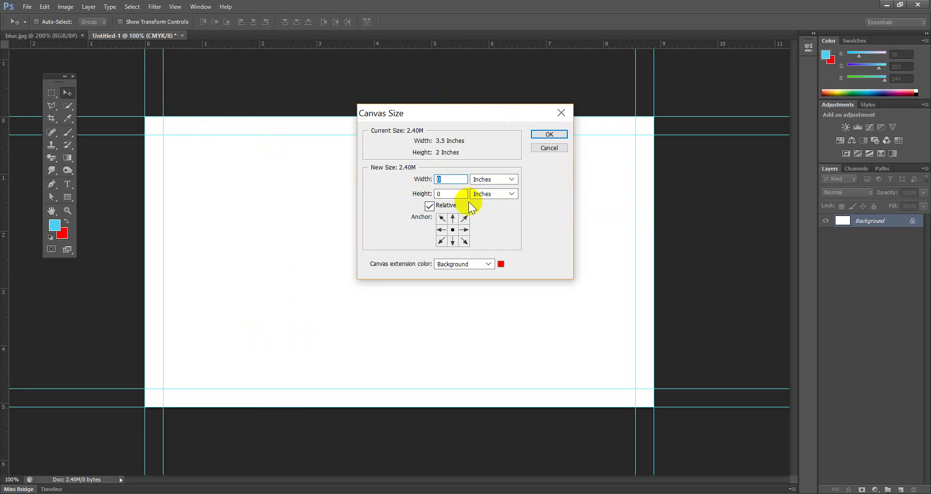
text(0.25)
click(449, 195)
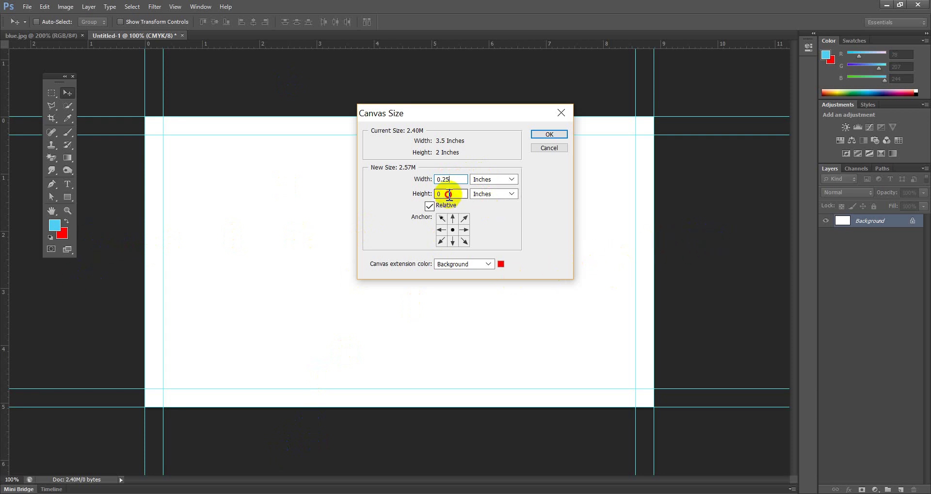
double_click(449, 194)
text(.25)
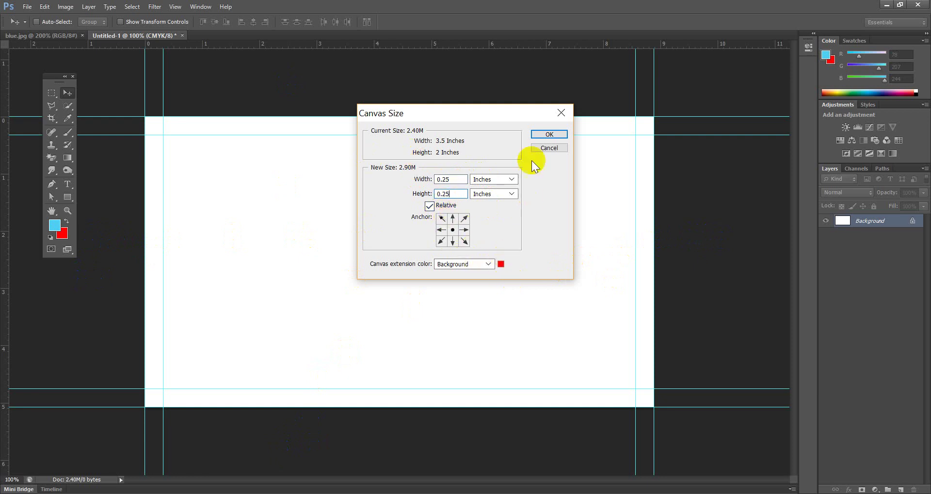
click(550, 135)
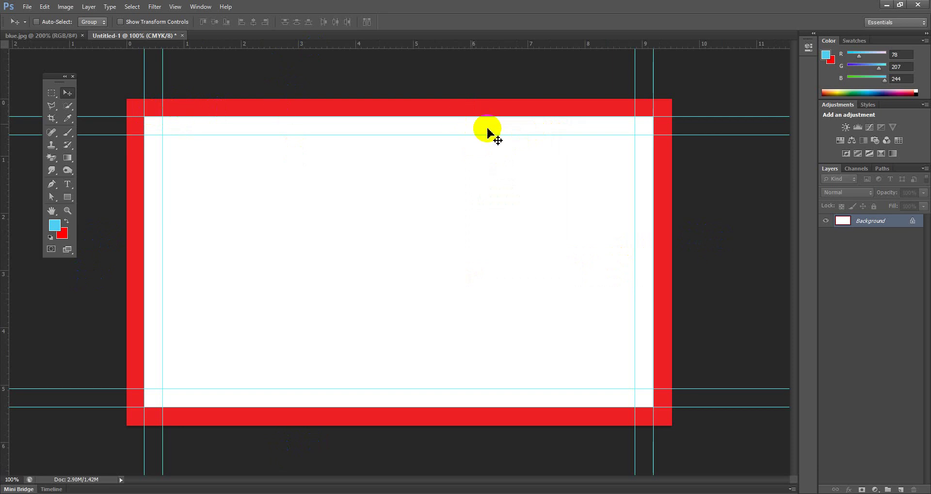
Cancel the background colour change and undo the red canvas extension
click(63, 233)
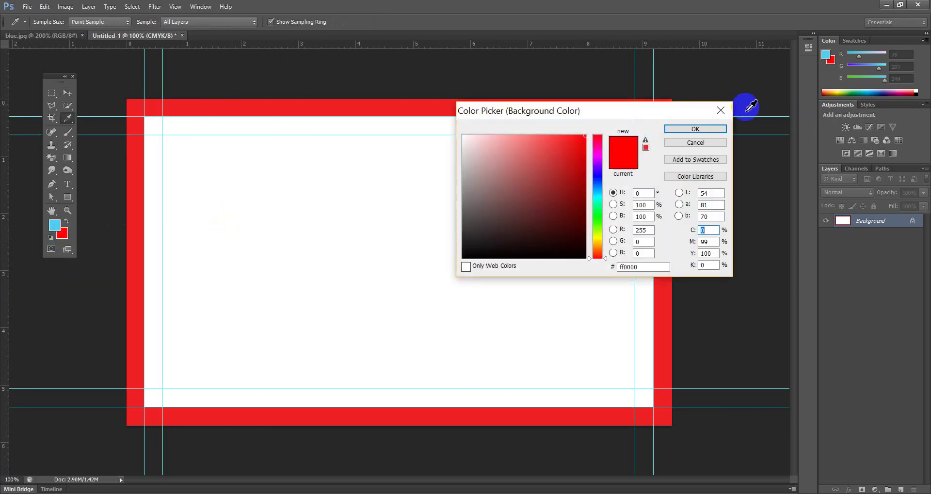
key(Escape)
key(ctrl+z)
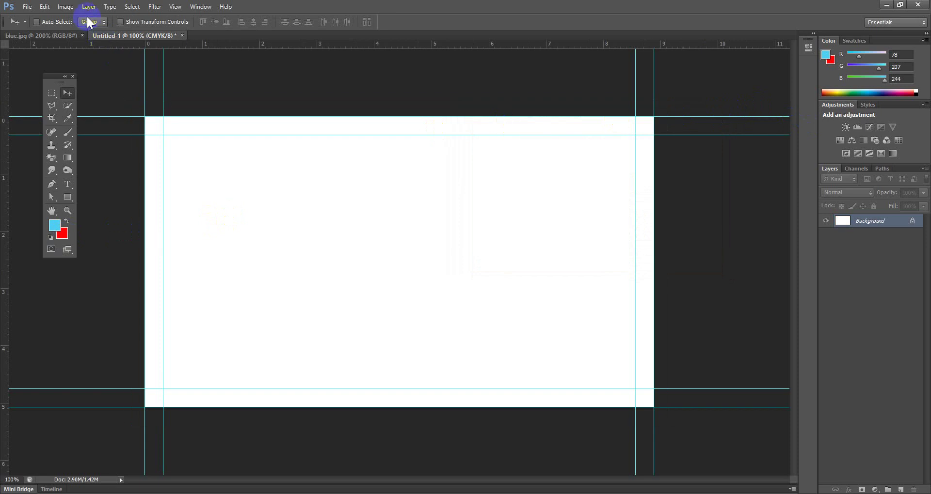
Re-extend the canvas by 0.25 inch each way in Inches, using white as the extension colour
click(75, 8)
click(92, 125)
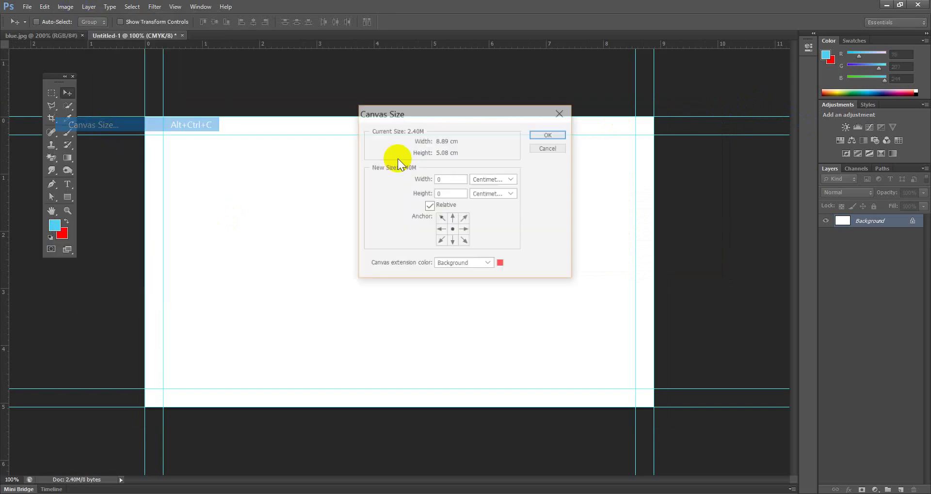
double_click(451, 180)
click(476, 180)
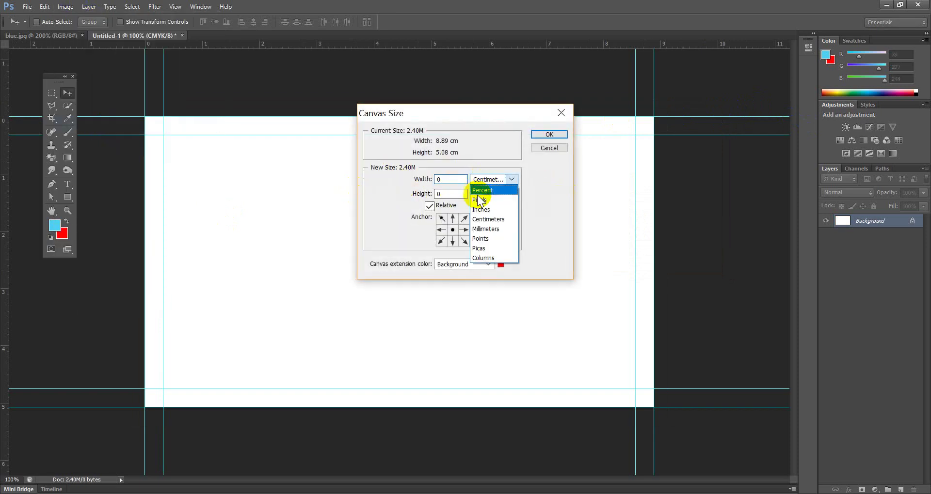
click(485, 209)
click(493, 194)
click(485, 224)
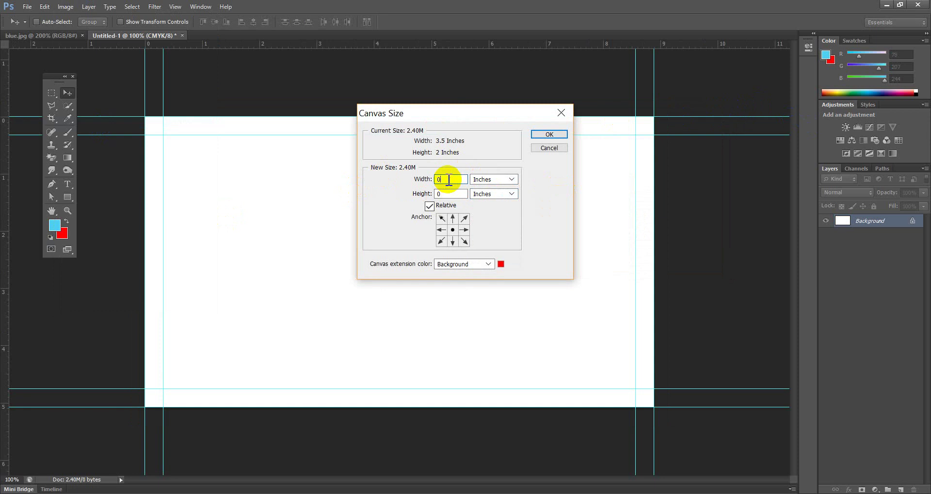
text(.0)
text(25)
key(Tab)
text(.25)
click(502, 264)
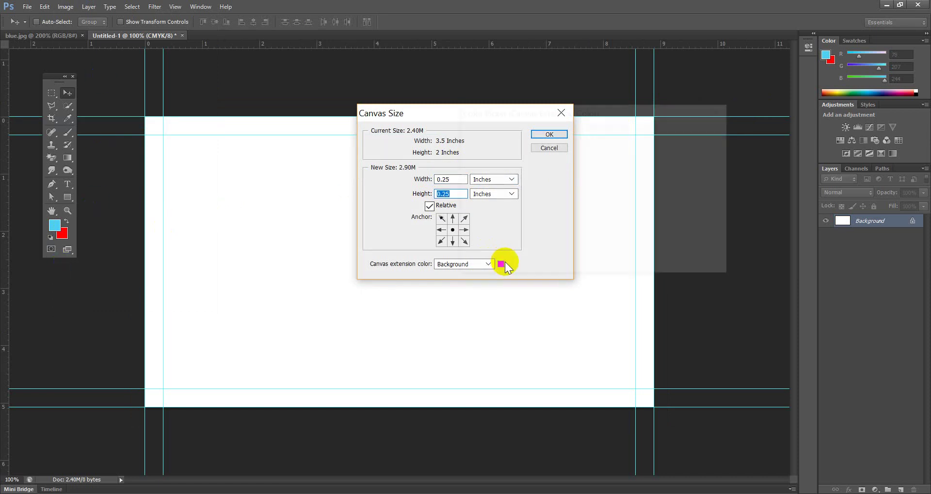
click(464, 136)
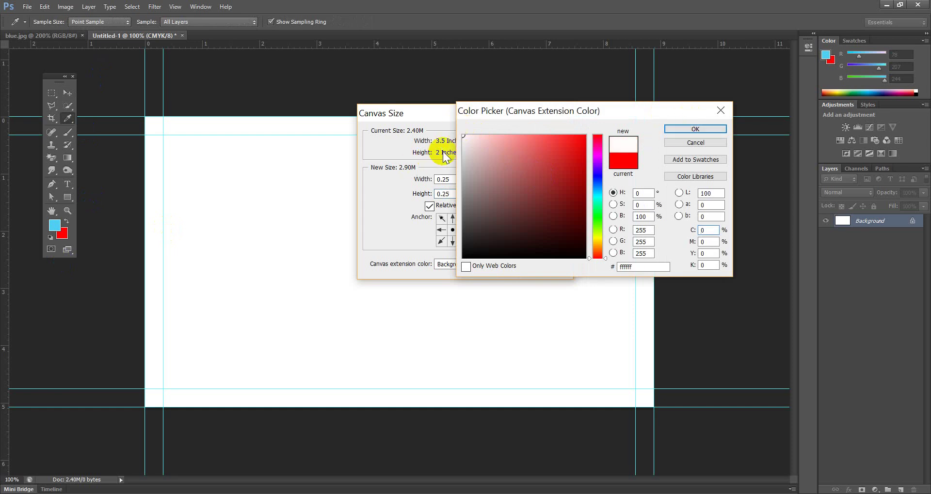
click(701, 128)
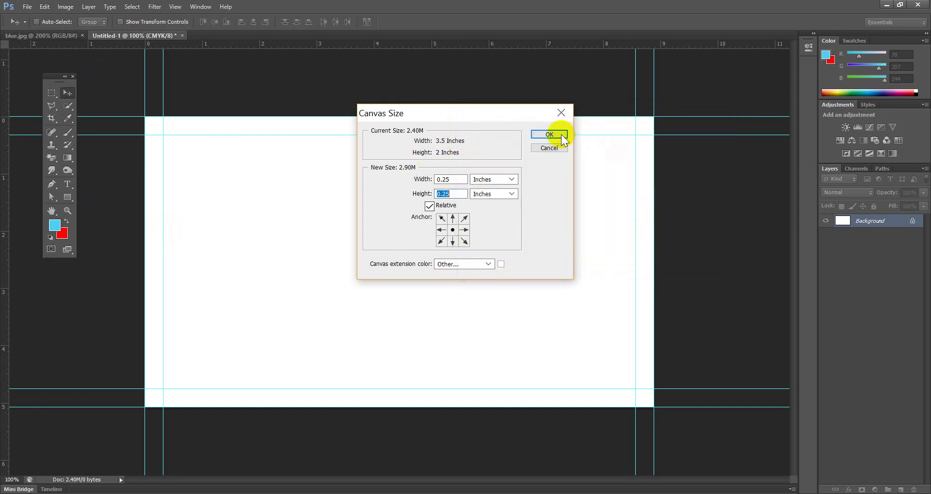
click(560, 134)
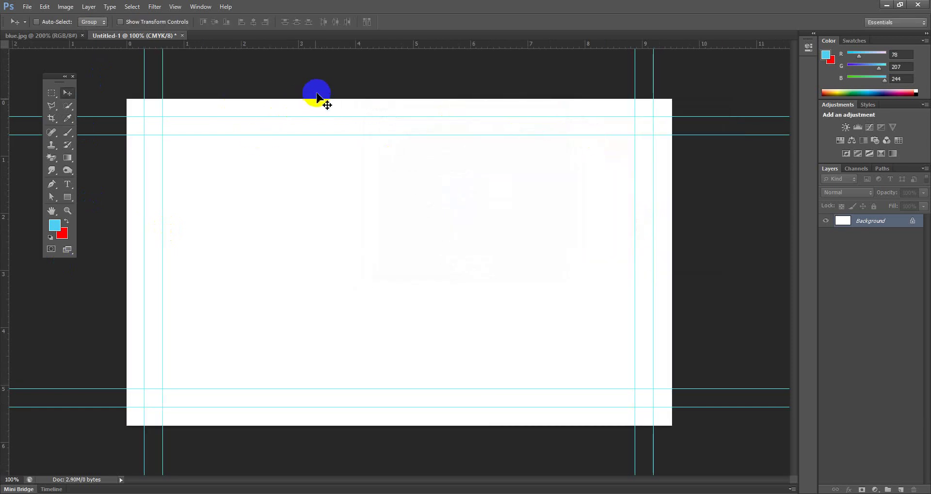
Realign the ruler zero point to the canvas and bring up the blue.jpg mockup zoomed out
drag(315, 95, 285, 90)
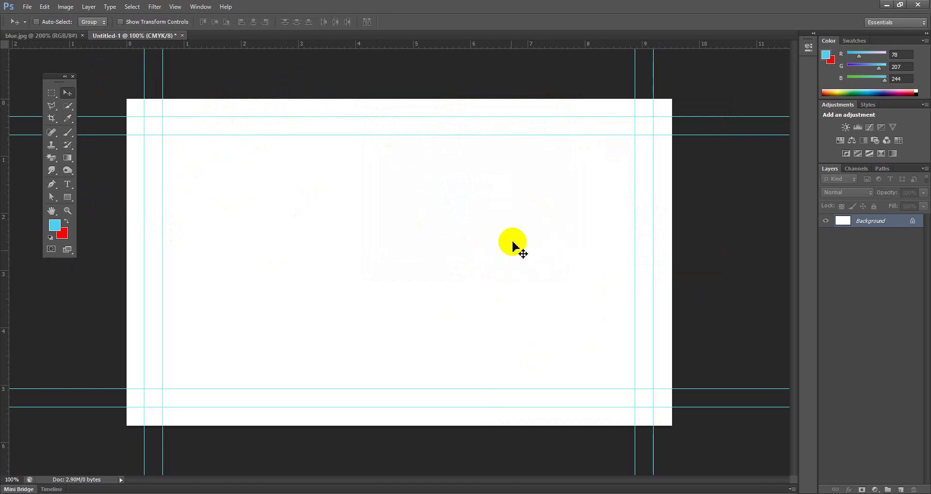
click(51, 36)
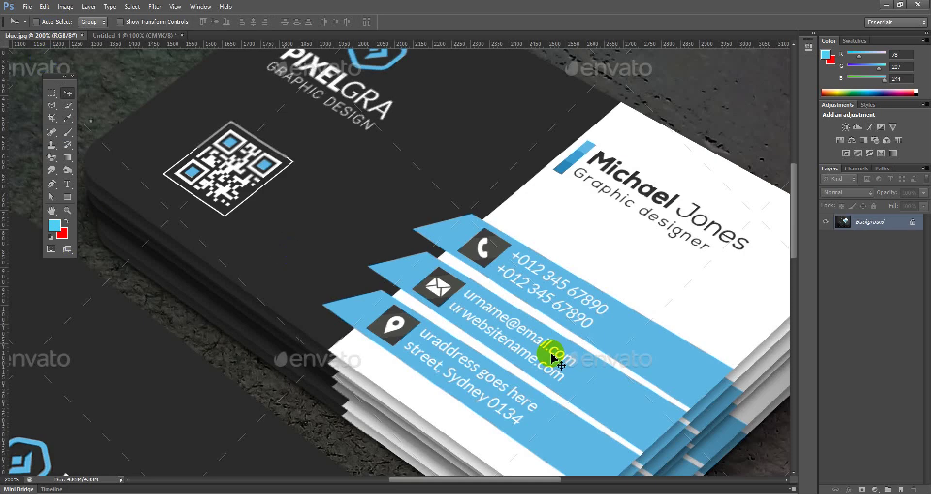
scroll(571, 357, down, 3)
scroll(588, 328, down, 2)
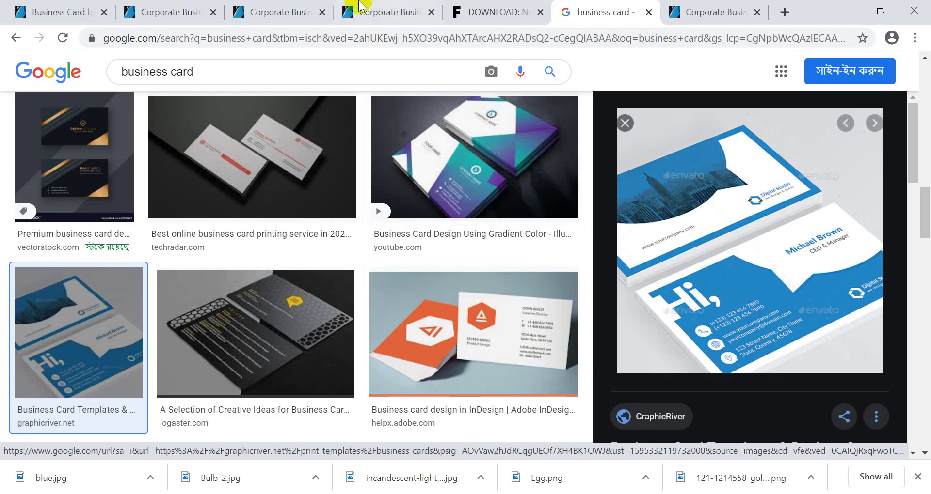
Scroll the corporate card item page down to its Free Font Used section
click(361, 12)
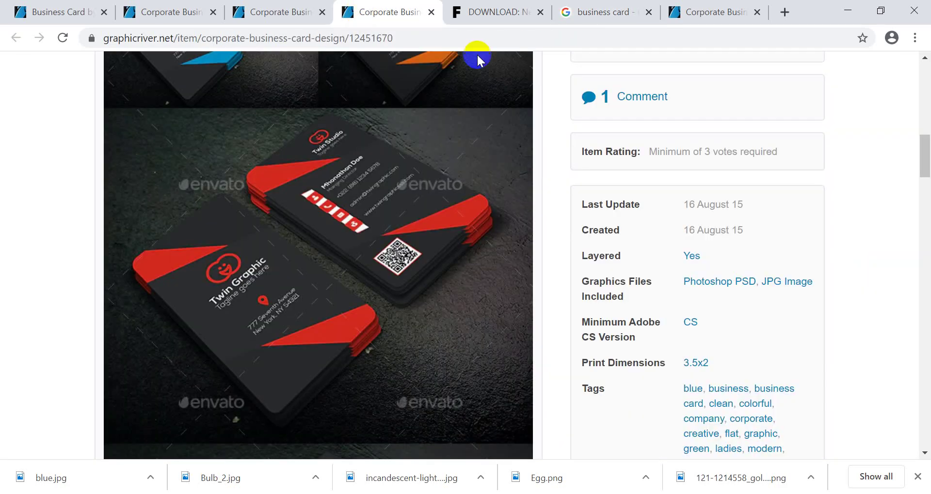
scroll(451, 204, down, 5)
scroll(481, 229, down, 2)
scroll(443, 210, down, 5)
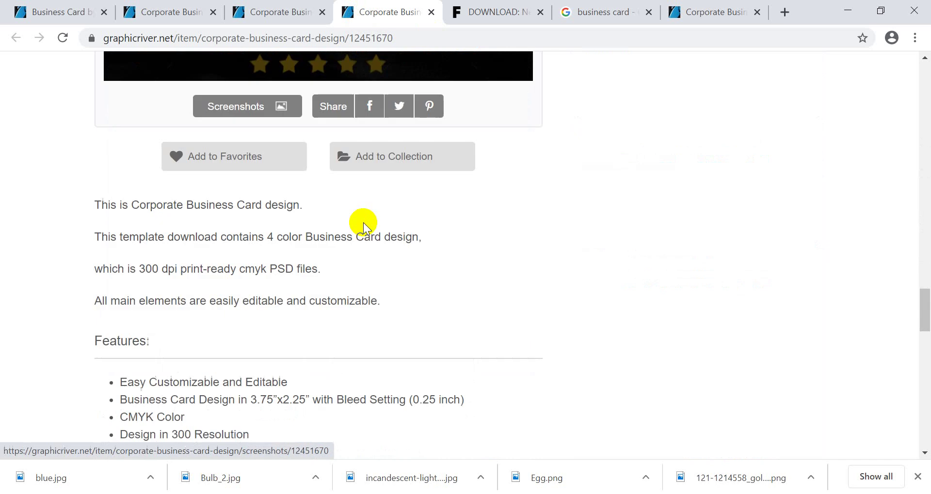
scroll(364, 222, down, 8)
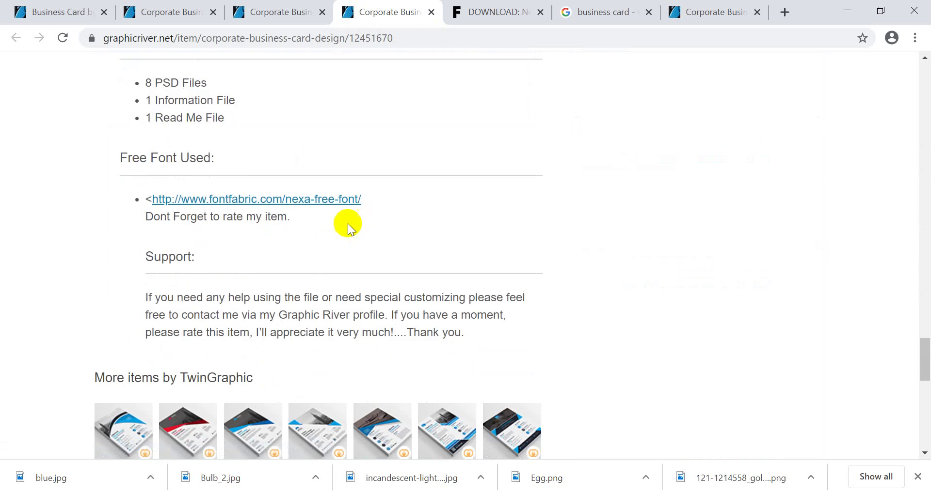
click(533, 8)
click(422, 8)
Browse the Nexa font page on fontfabric, then close its tab
click(460, 5)
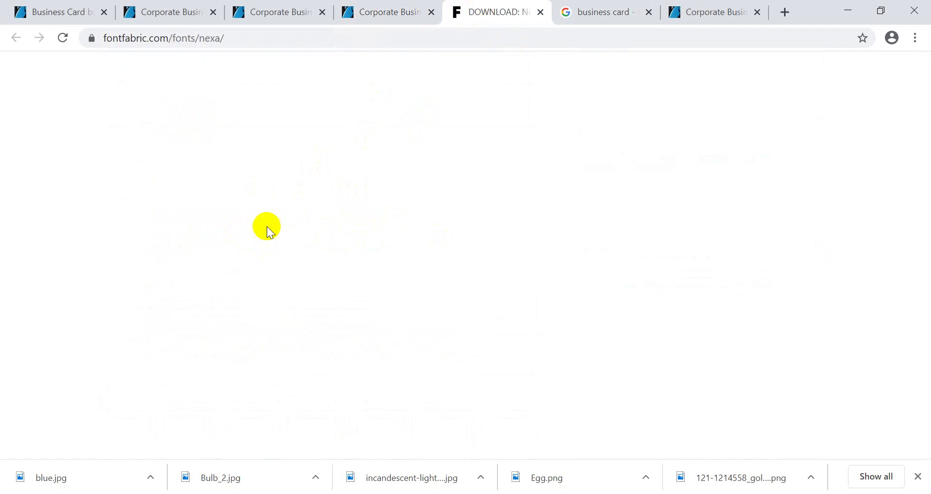
scroll(376, 253, down, 3)
scroll(679, 189, down, 5)
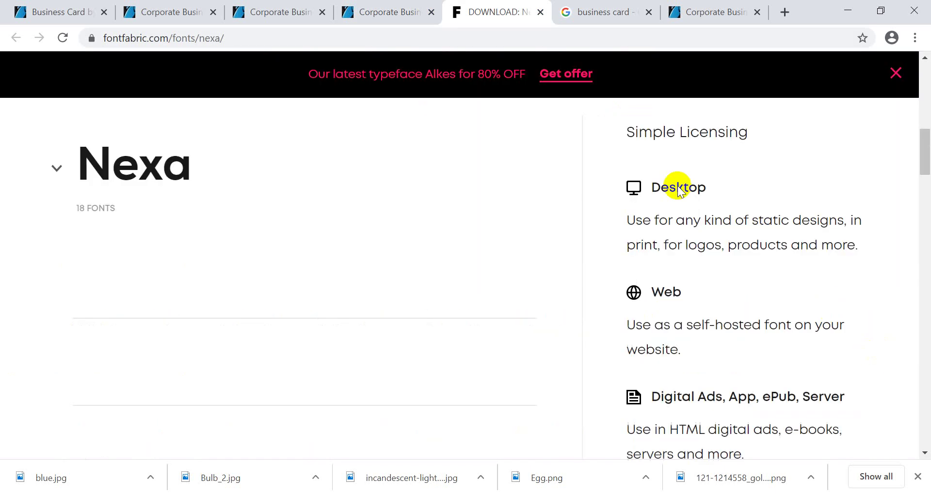
scroll(515, 145, up, 2)
scroll(521, 174, up, 2)
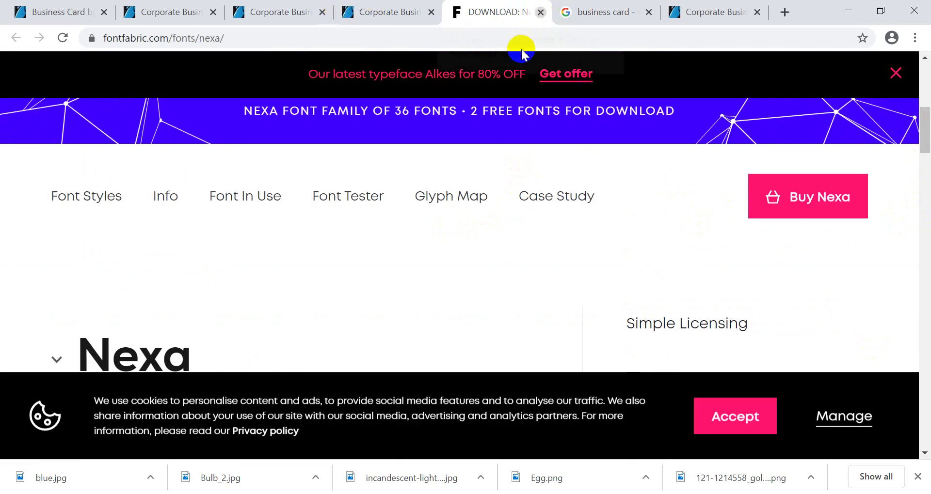
key(ctrl+w)
scroll(298, 234, down, 1)
Return to the Corporate Business Card Design item page and scroll to its free font links
click(371, 10)
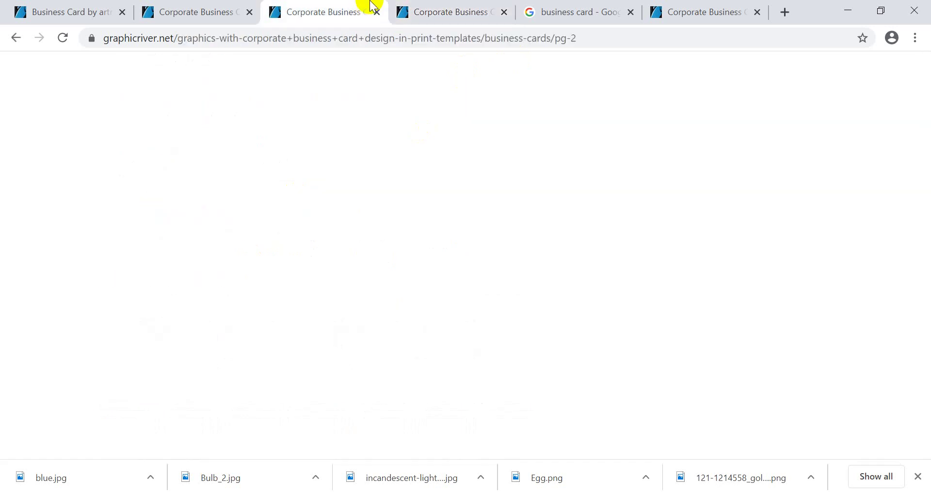
scroll(416, 152, down, 5)
scroll(318, 108, down, 5)
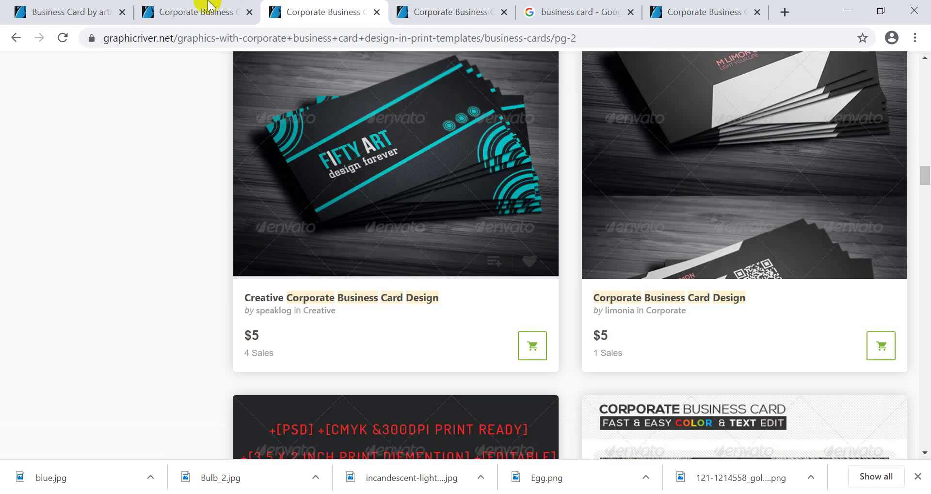
click(209, 6)
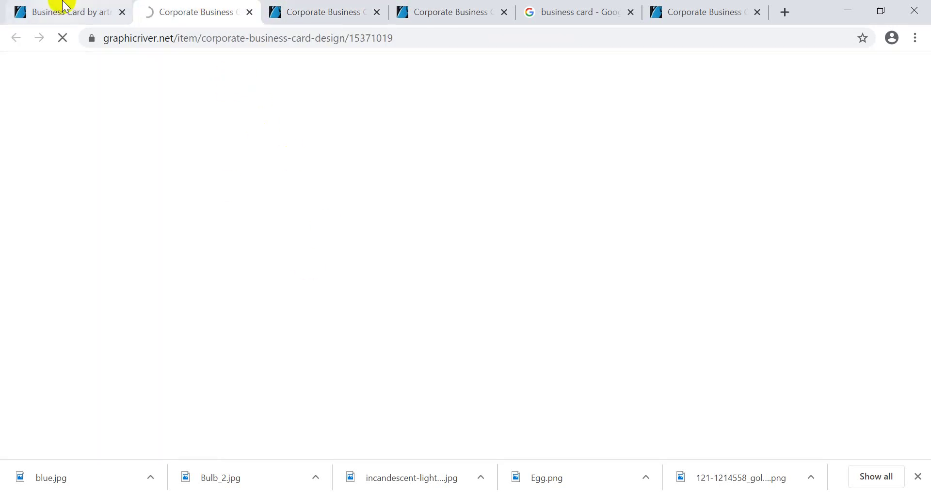
click(62, 7)
click(201, 7)
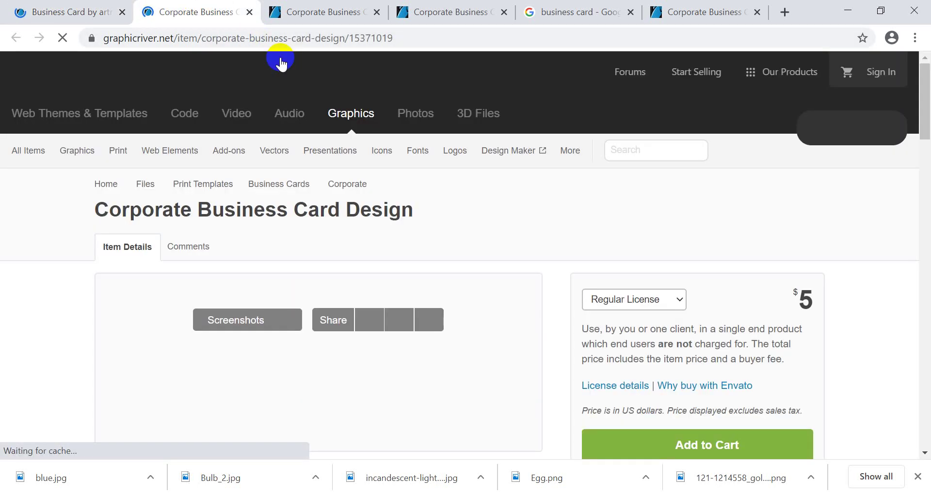
scroll(280, 62, down, 10)
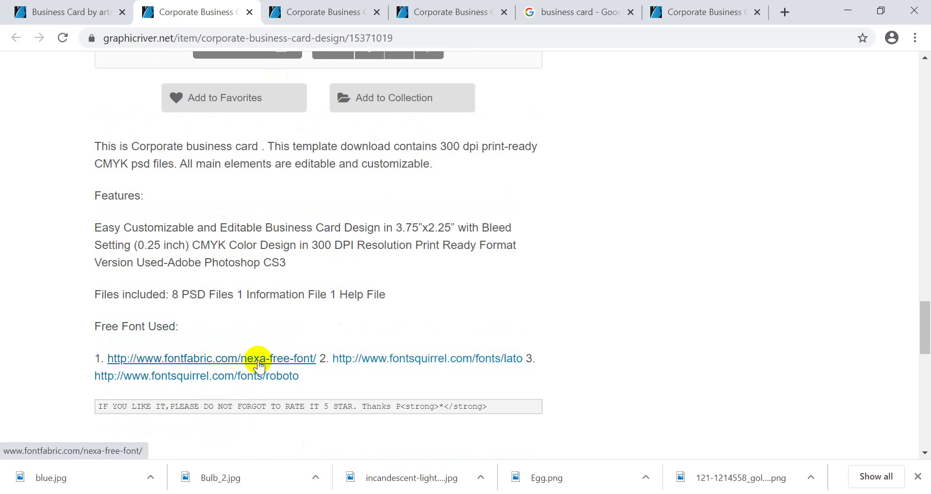
Open the Nexa font link in a new tab, look it over, then close it
right_click(256, 364)
click(291, 368)
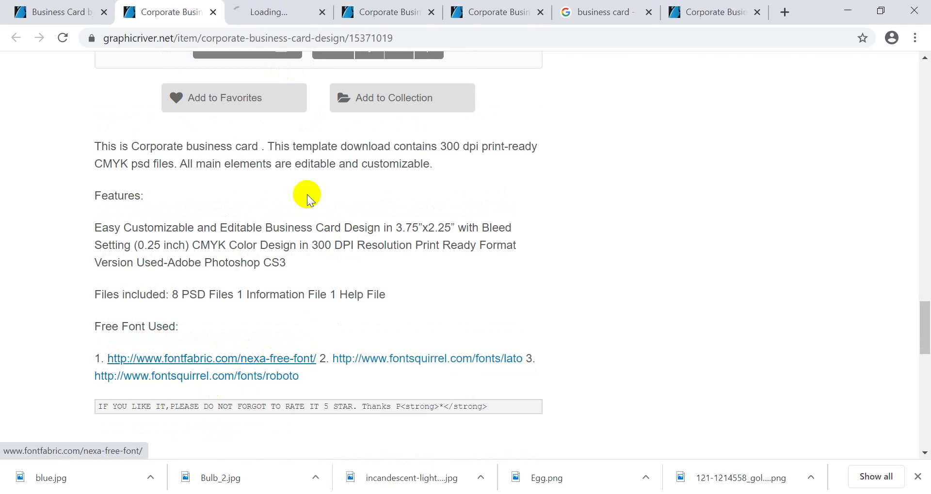
click(249, 11)
click(202, 6)
click(300, 6)
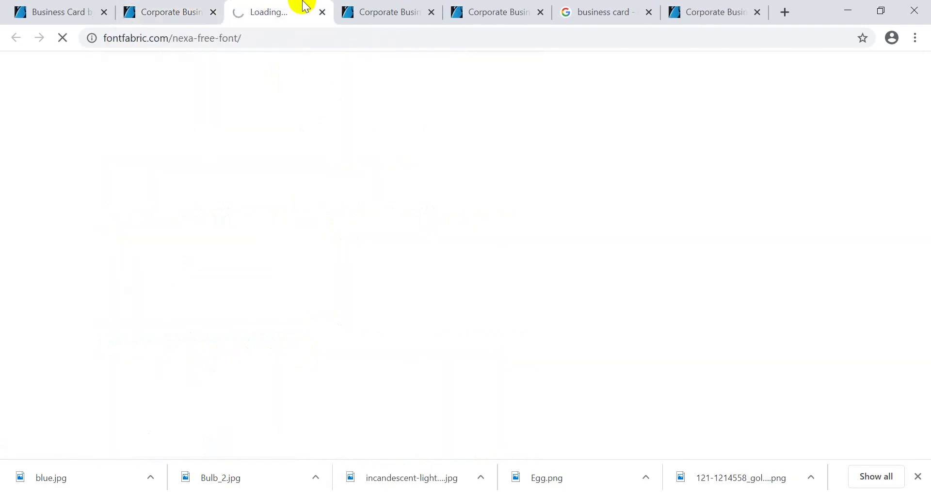
click(198, 8)
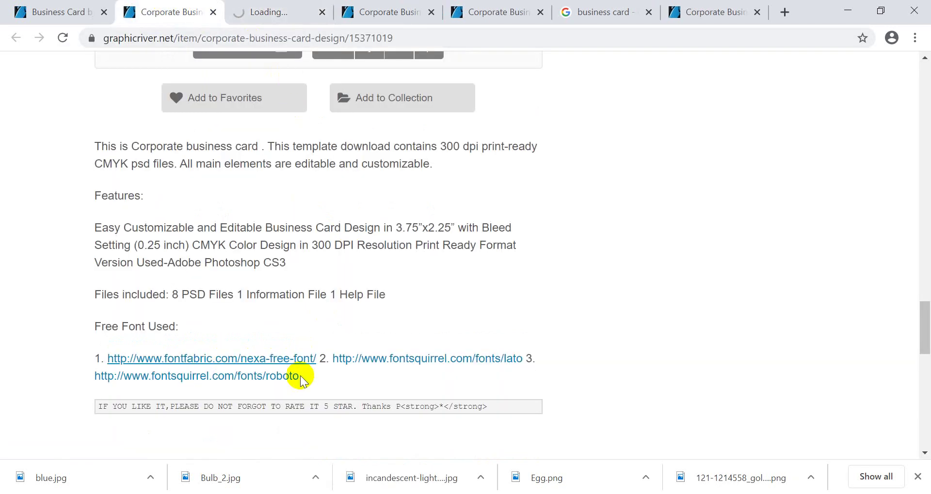
click(270, 8)
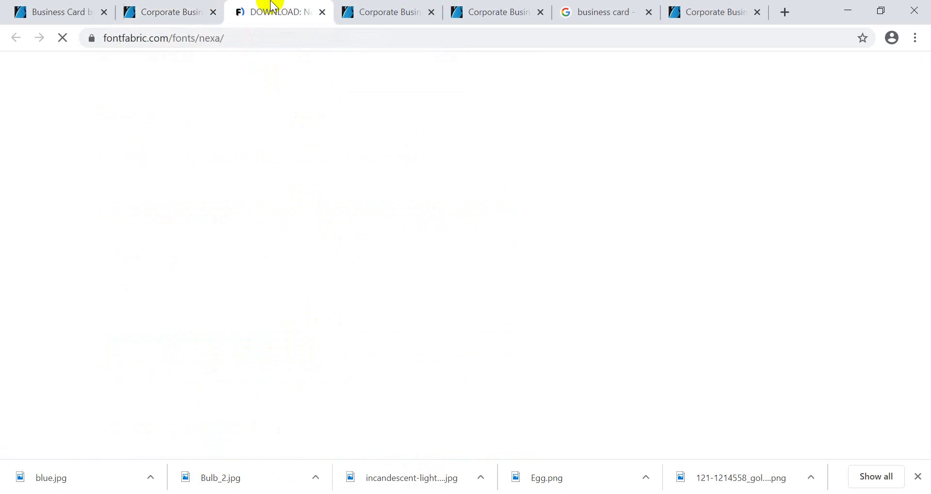
click(323, 13)
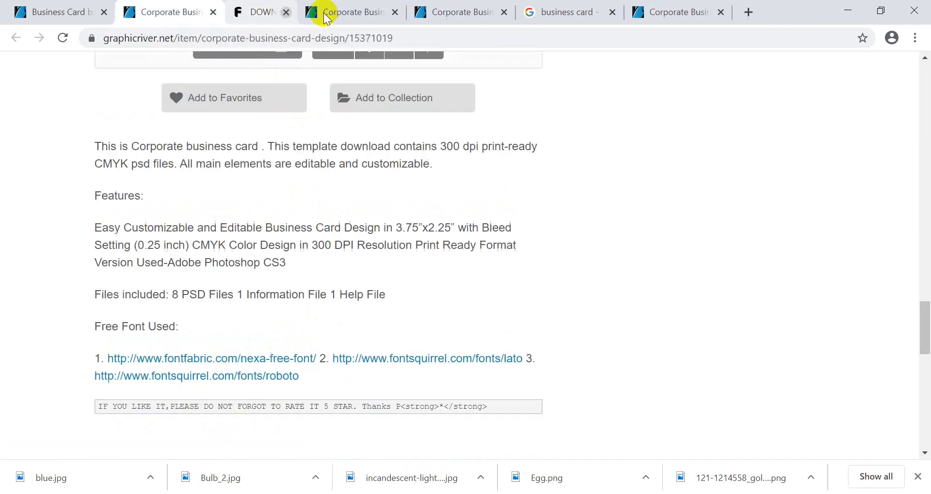
Open Font Squirrel's Lato page in a new tab and download its TTF files (lato.zip)
right_click(433, 360)
click(480, 371)
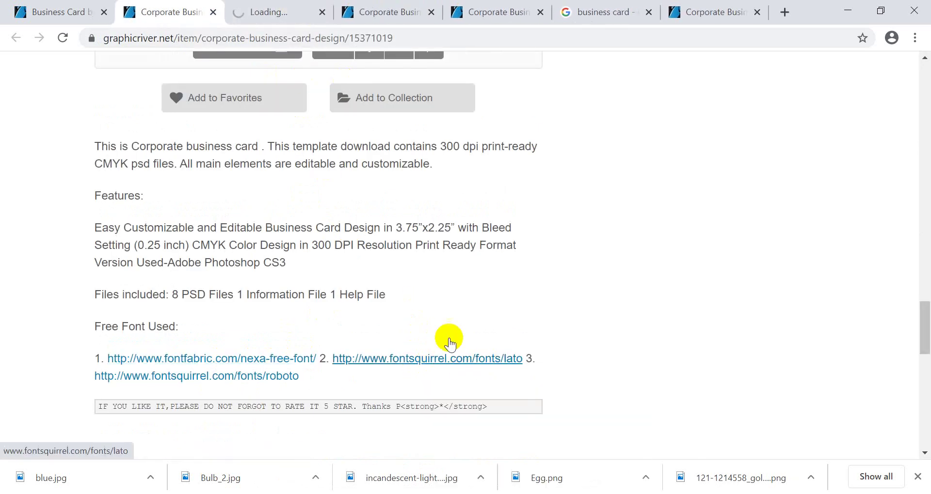
click(259, 12)
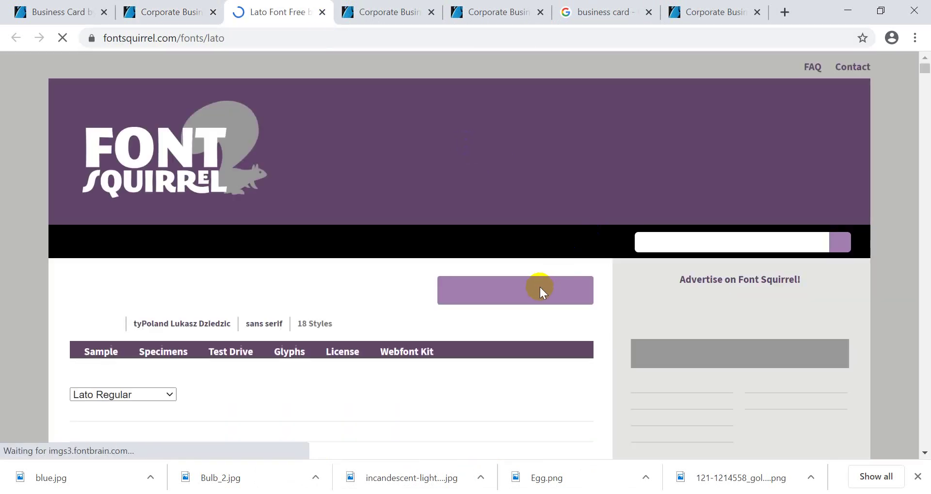
click(531, 288)
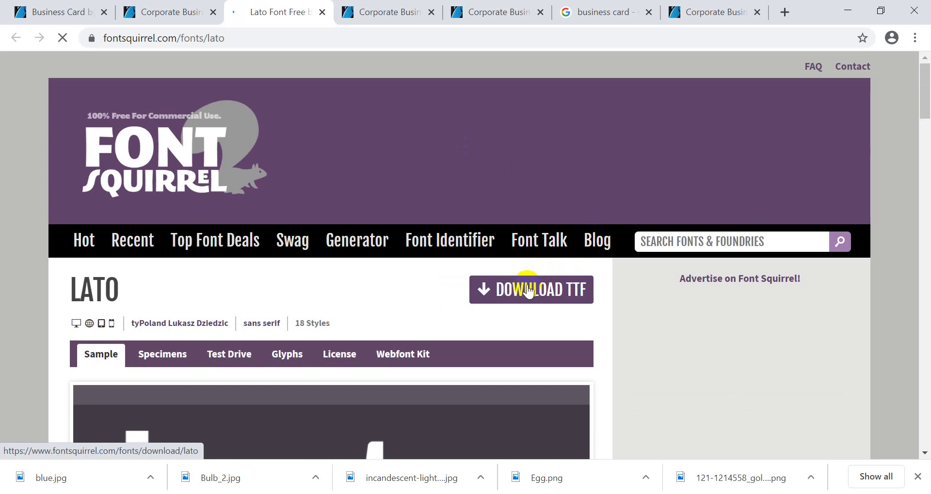
scroll(528, 291, down, 2)
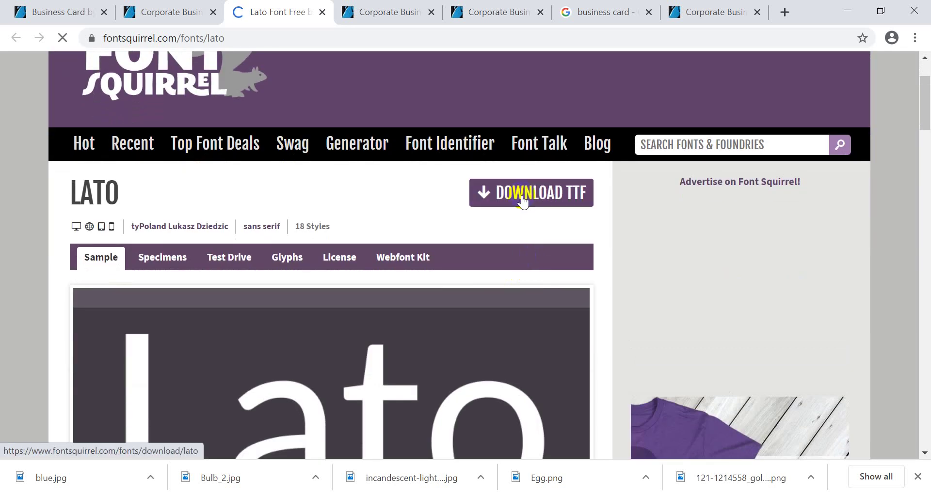